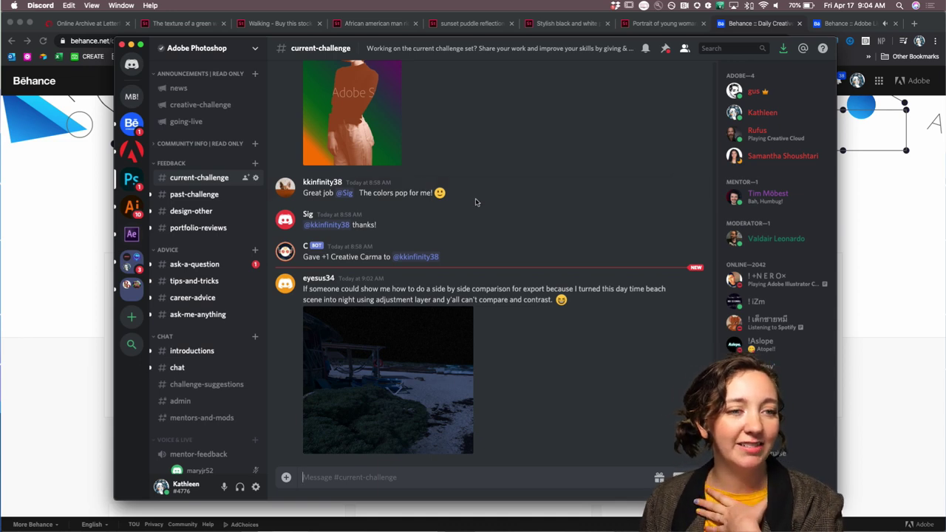
# Step: Switch to the Behance Daily Creative Challenge page and open the starter files for the April 17 Frame Tool challenge
pyautogui.click(77, 248)
pyautogui.scroll(-5, 148, 255)
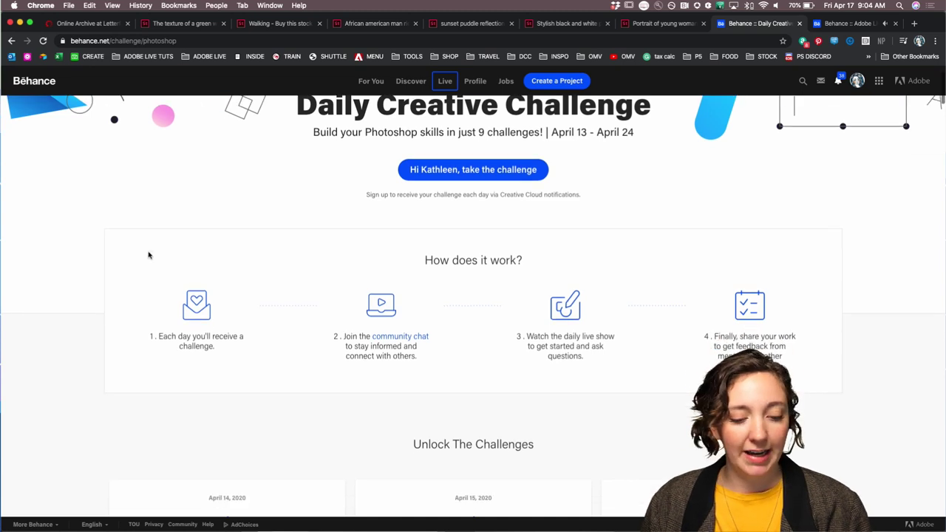
pyautogui.scroll(-5, 148, 255)
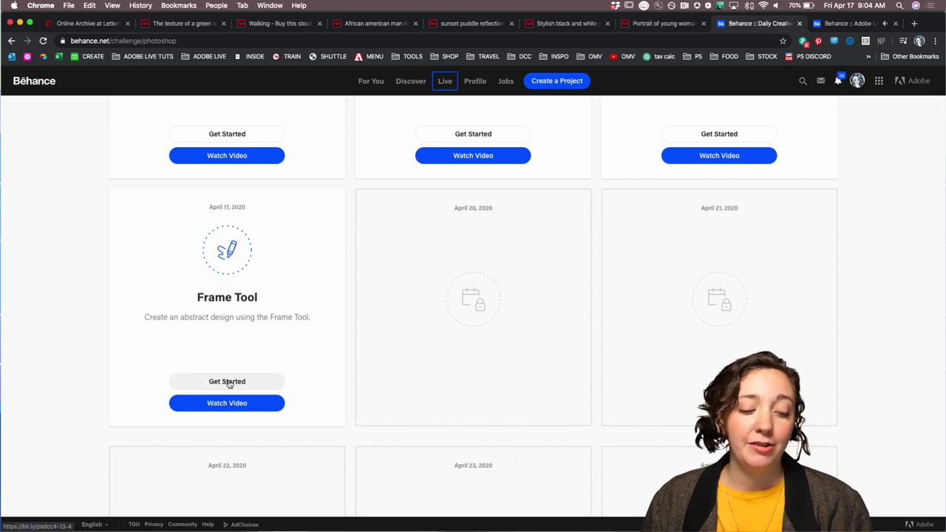
pyautogui.click(227, 382)
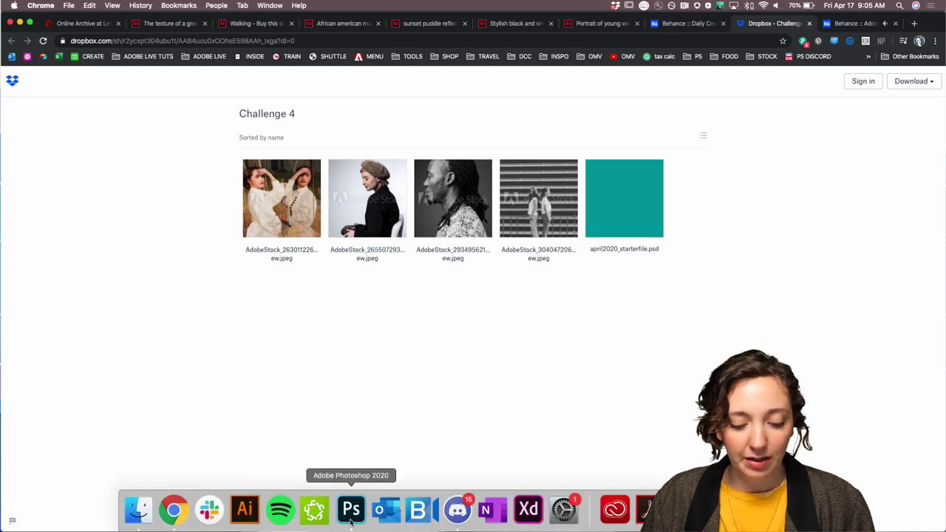
# Step: Switch to Adobe Photoshop and maximize its window
pyautogui.click(352, 511)
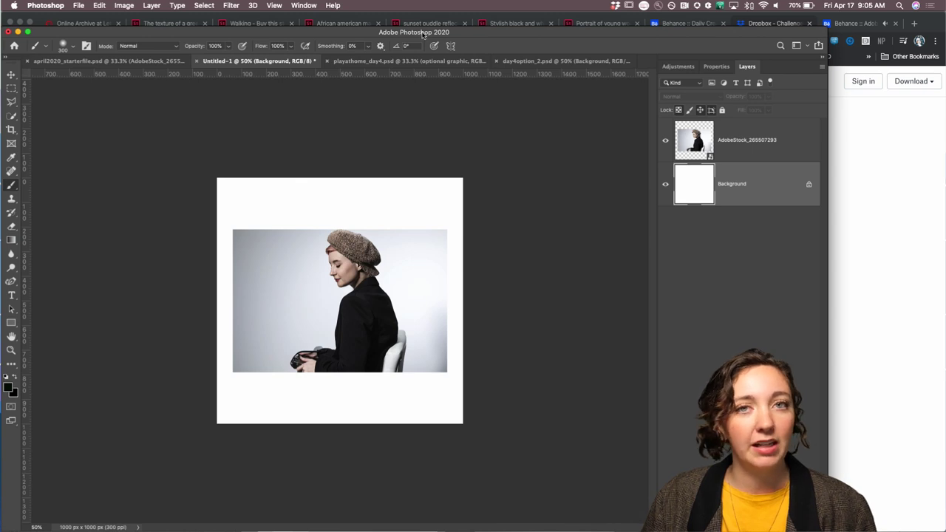
pyautogui.doubleClick(417, 34)
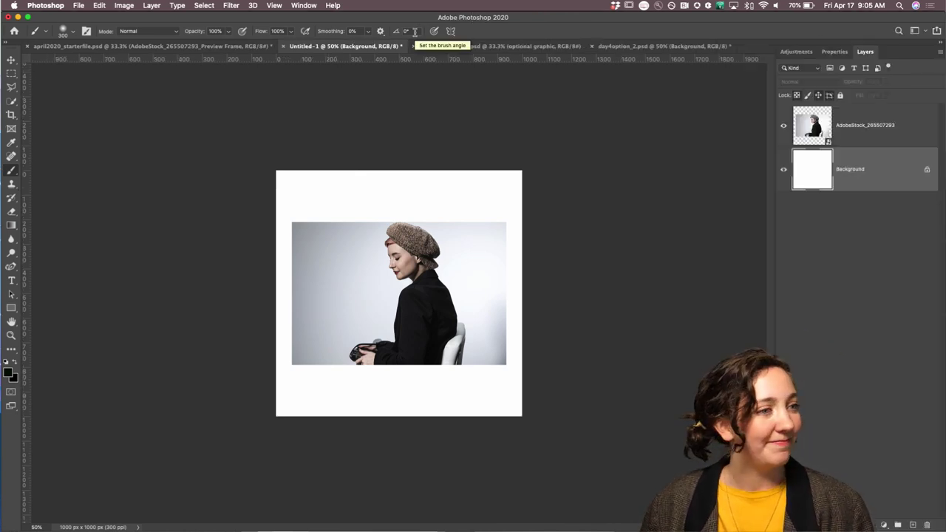
pyautogui.click(28, 16)
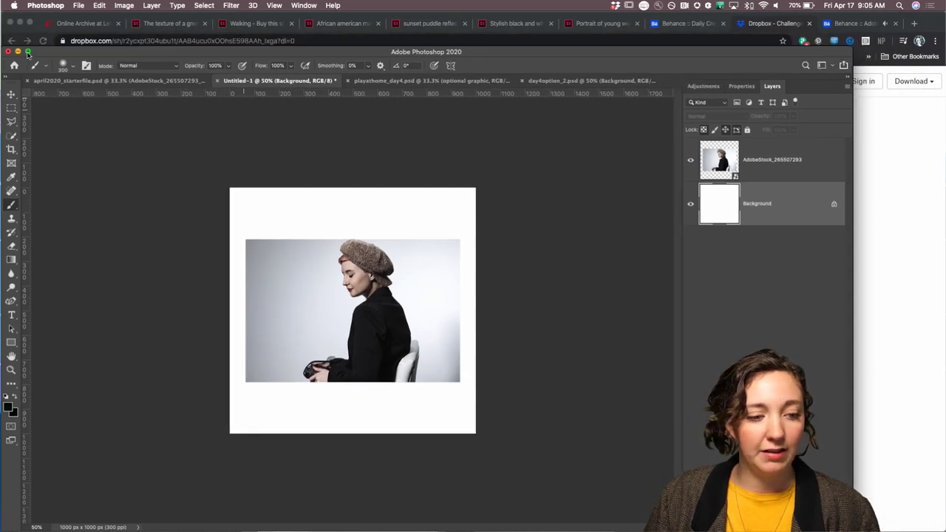
pyautogui.click(27, 52)
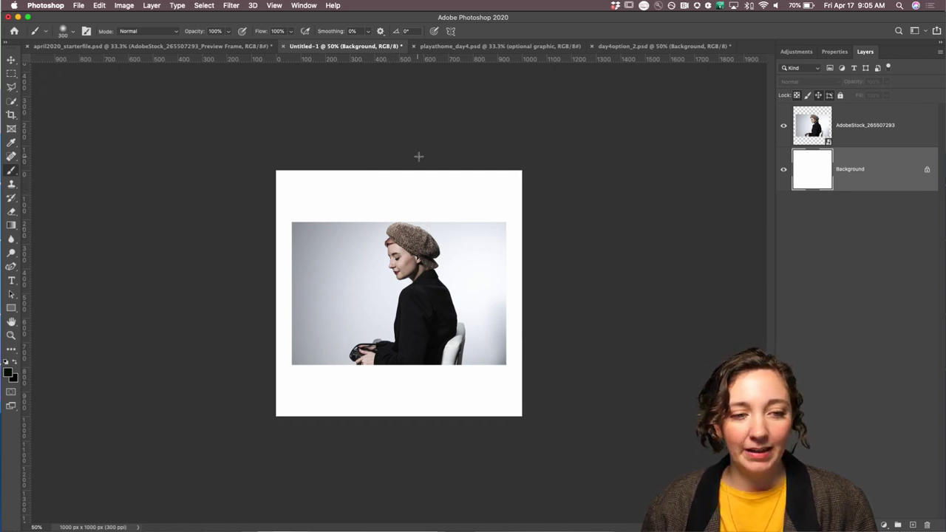
# Step: Select the AdobeStock_265507293 layer in Untitled-1 and check it by hiding and showing it again
pyautogui.scroll(2, 418, 156)
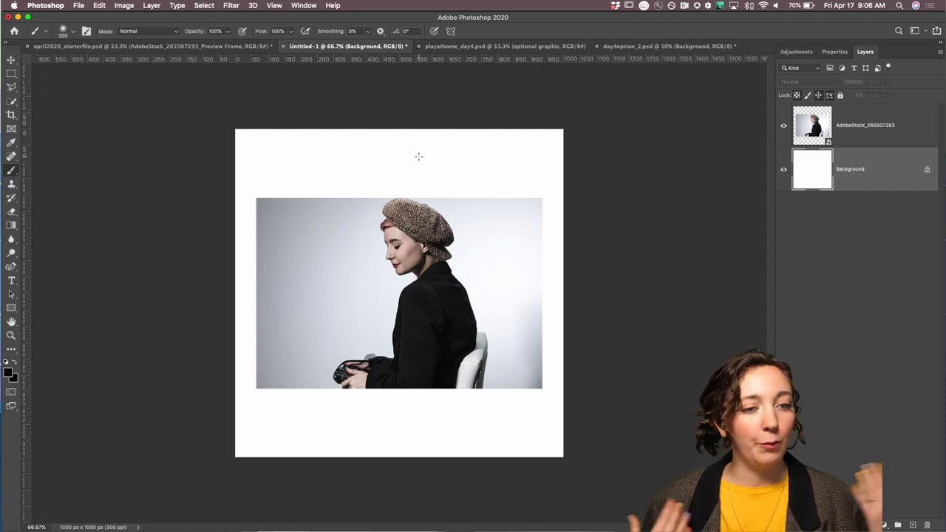
pyautogui.click(872, 139)
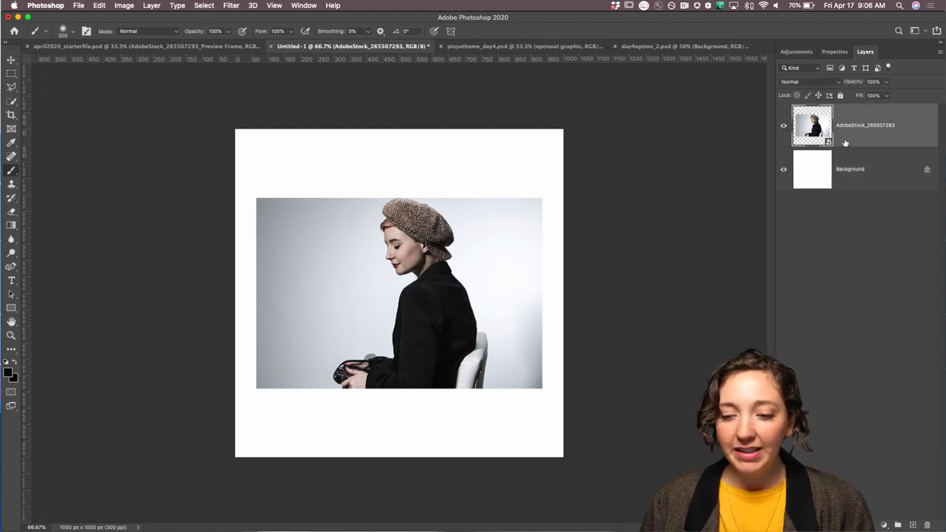
pyautogui.click(783, 127)
pyautogui.click(783, 127)
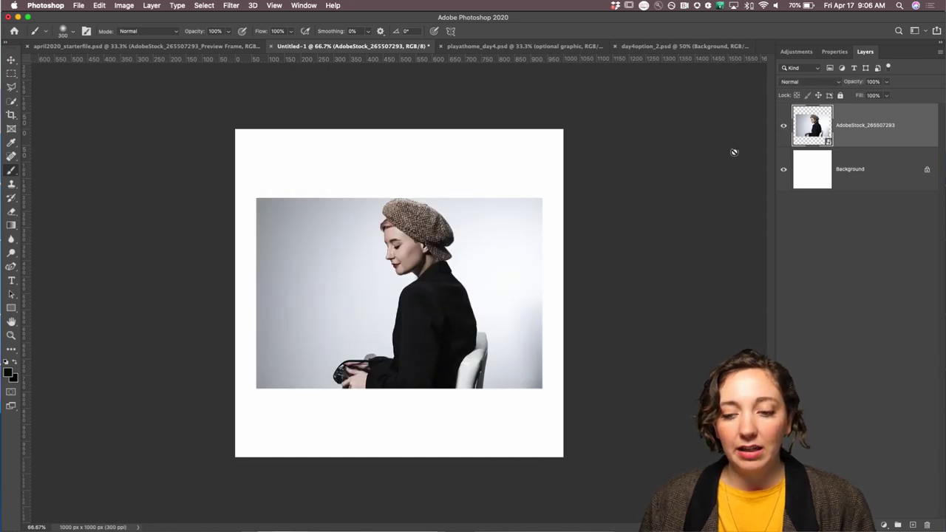
# Step: Create a new 1000 x 1000 pixel document at 300 ppi in RGB Color with a white background
pyautogui.click(79, 6)
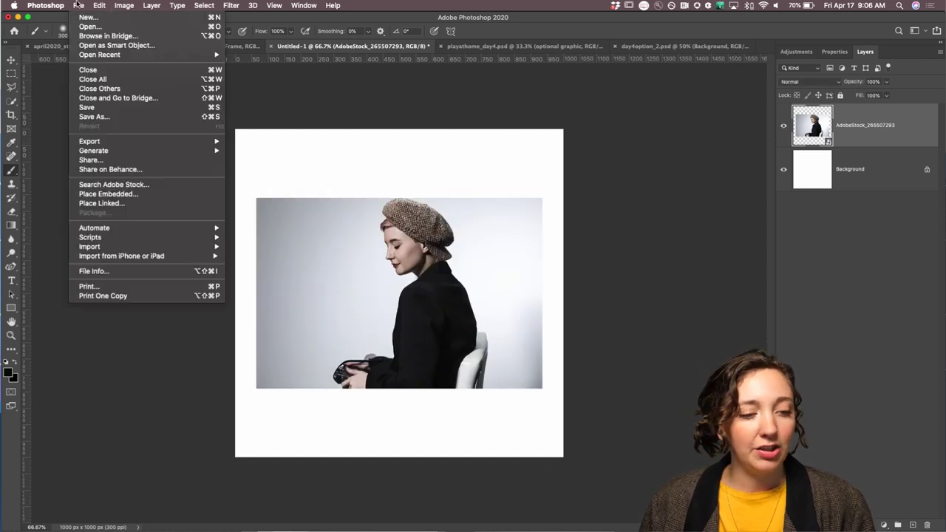
pyautogui.click(85, 17)
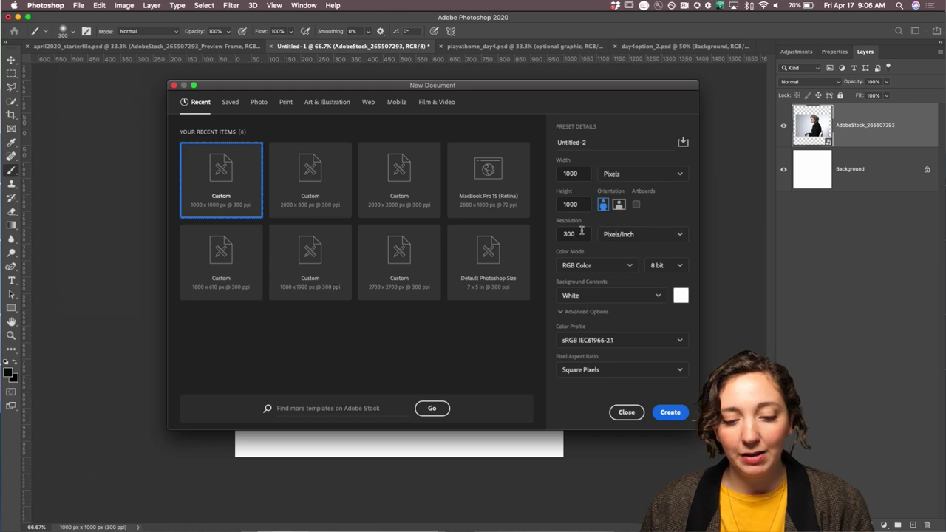
pyautogui.click(671, 414)
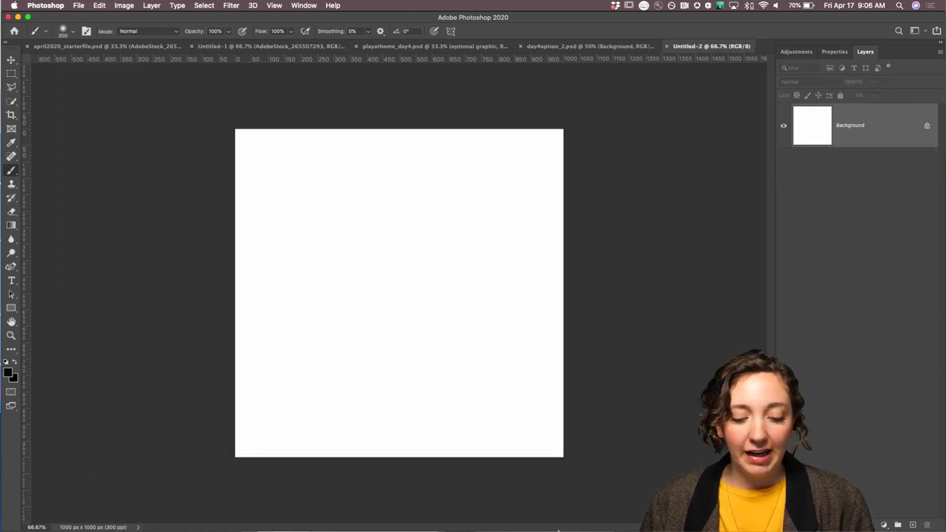
# Step: Place AdobeStock_265507293.jpeg from the DAY4 folder into the blank document, scaled to about 12.5% and centered
pyautogui.moveTo(558, 530)
pyautogui.click(139, 510)
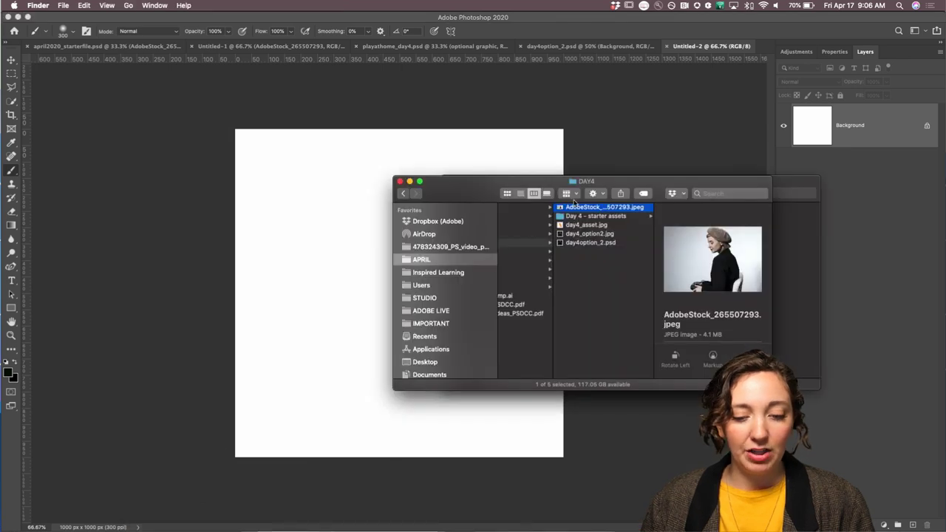
pyautogui.moveTo(549, 185); pyautogui.dragTo(627, 306)
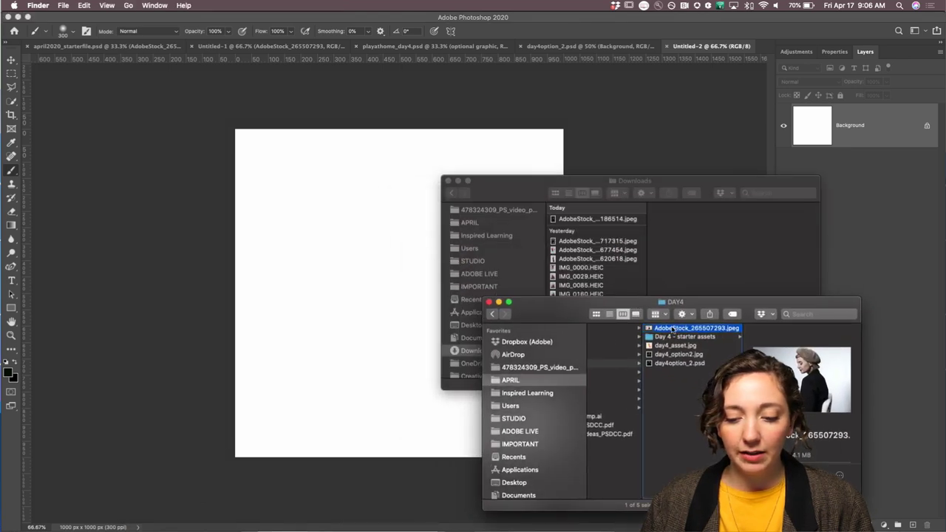
pyautogui.click(369, 258)
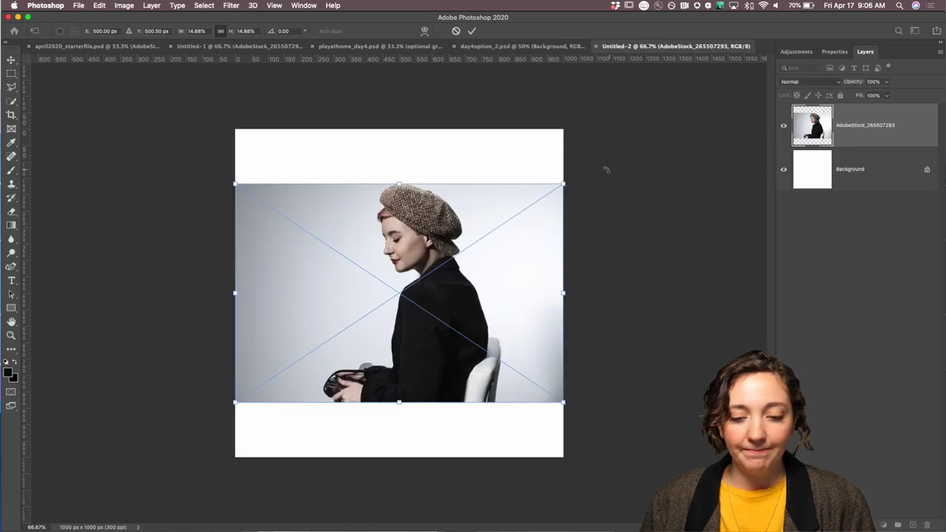
pyautogui.moveTo(565, 185); pyautogui.dragTo(533, 194)
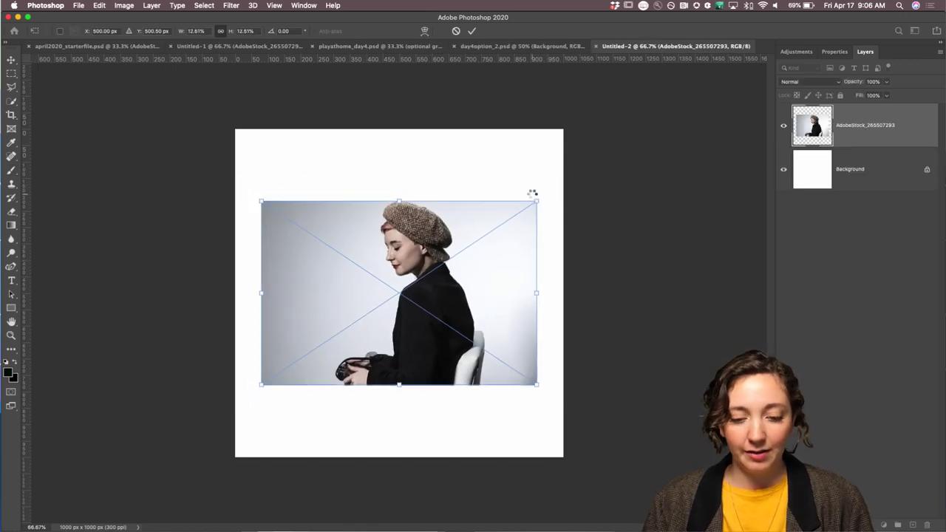
pyautogui.press('Return')
# Step: Close the Untitled-2 document without saving its changes
pyautogui.click(592, 45)
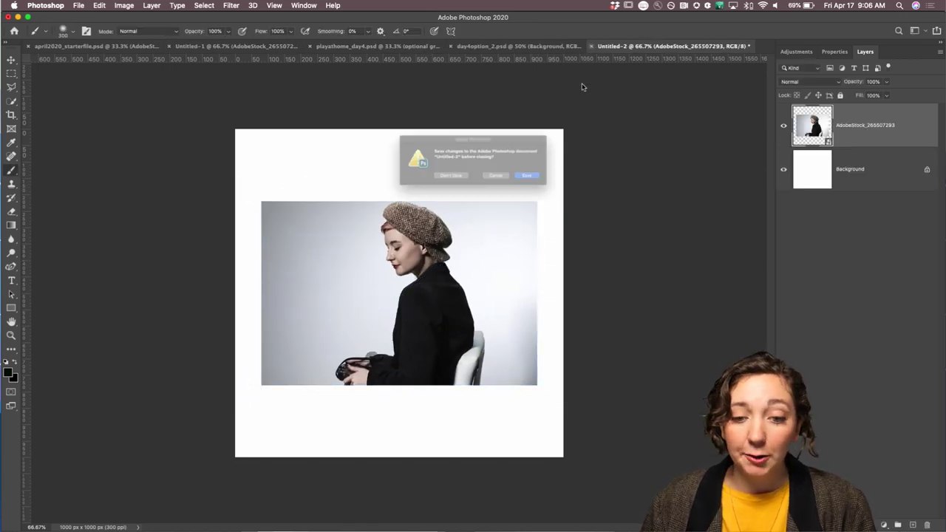
pyautogui.click(453, 184)
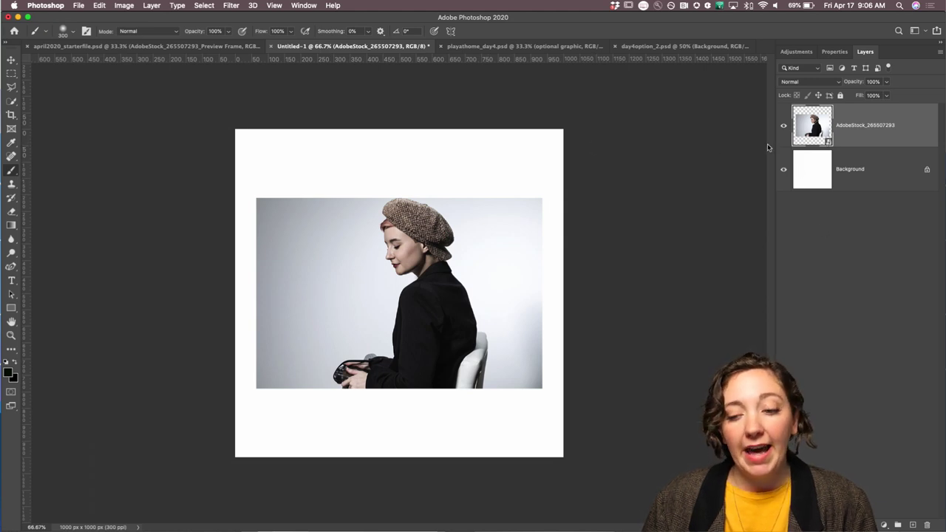
# Step: Convert the AdobeStock_265507293 layer into a frame named HEADER_IMAGE, 872 px wide and 581 px high
pyautogui.rightClick(869, 128)
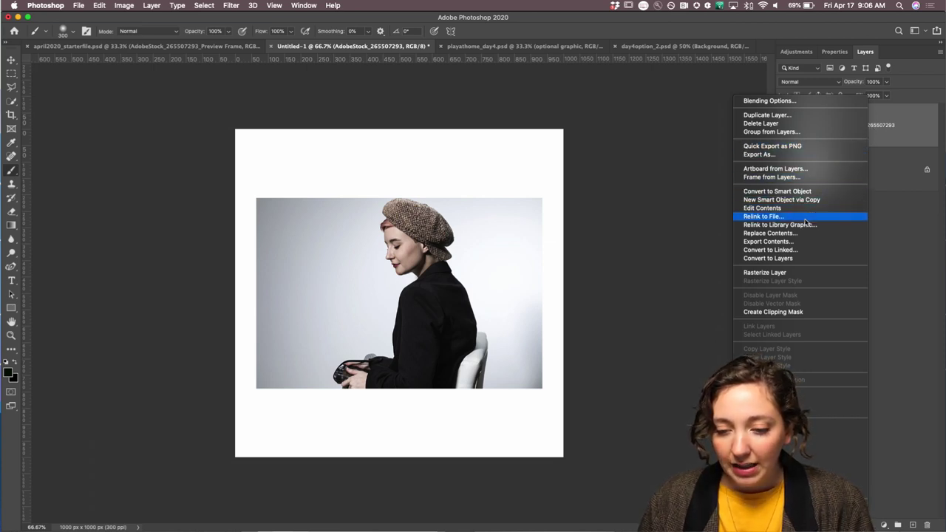
pyautogui.click(760, 179)
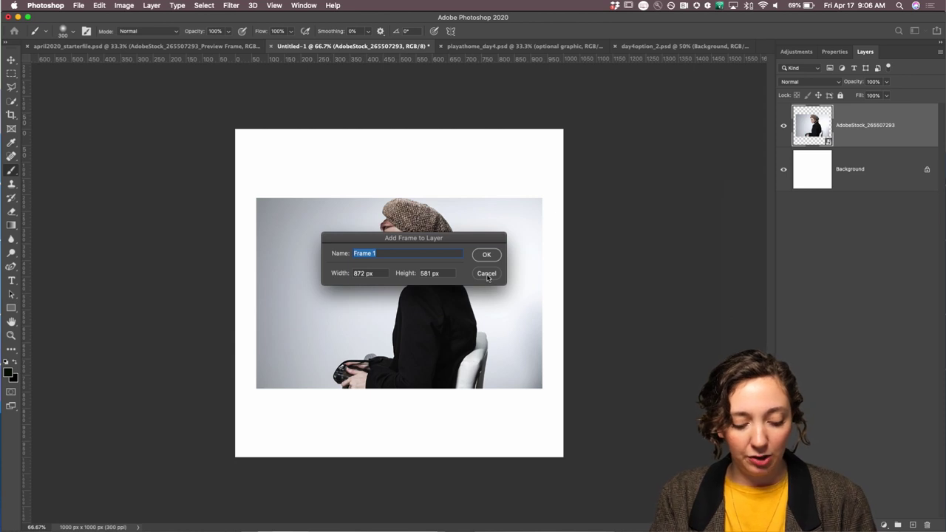
pyautogui.write('HEADER_IMAGE')
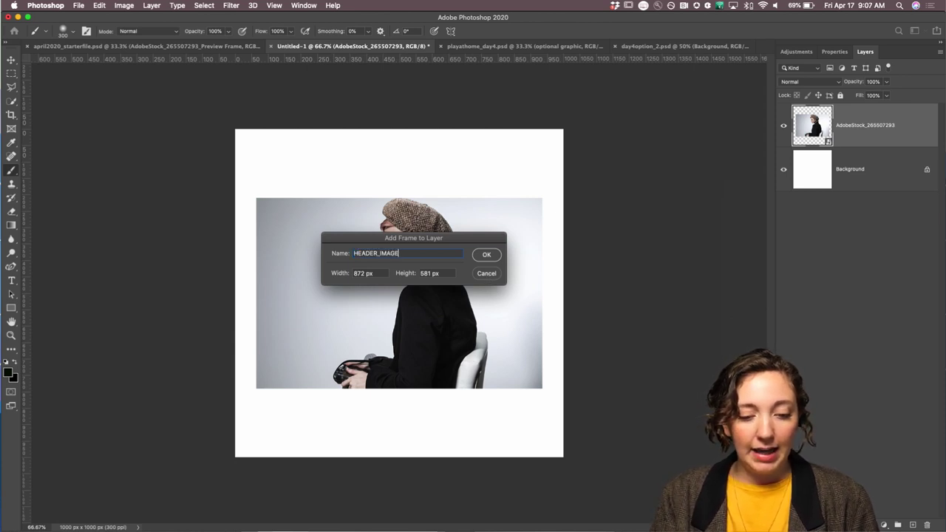
pyautogui.click(493, 255)
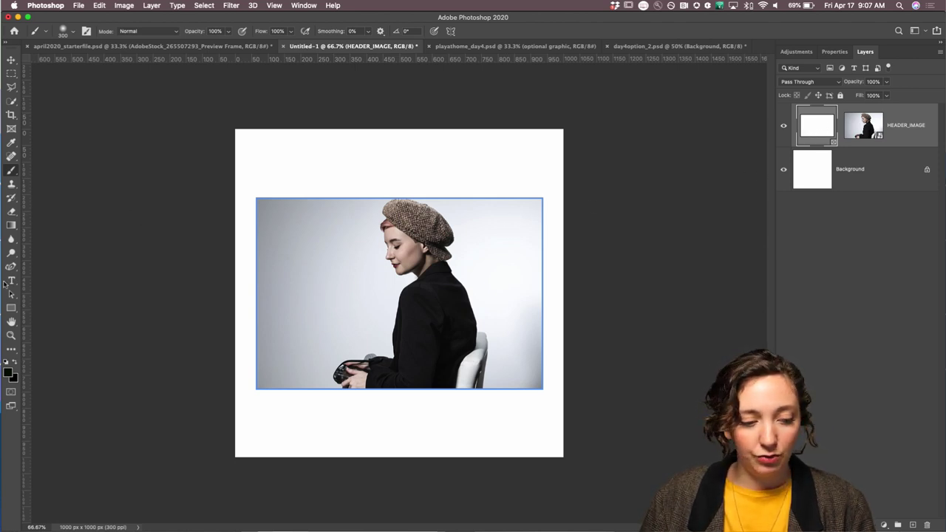
# Step: With the Frame tool, select the photo inside the HEADER_IMAGE frame and move it up and to the right
pyautogui.click(11, 117)
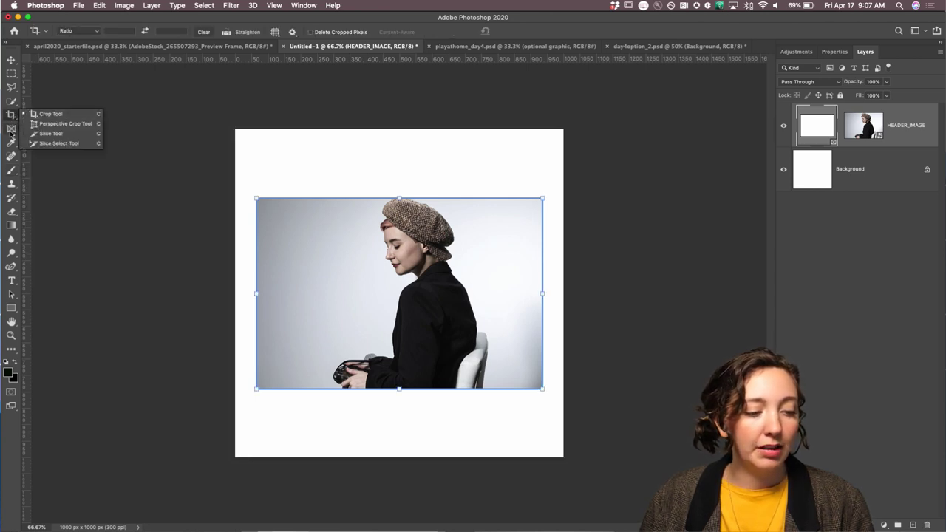
pyautogui.click(13, 129)
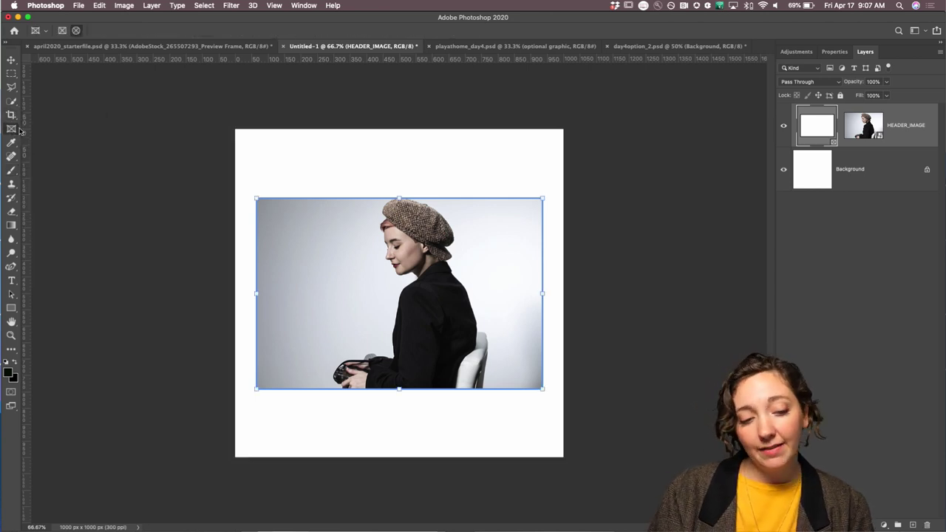
pyautogui.click(11, 198)
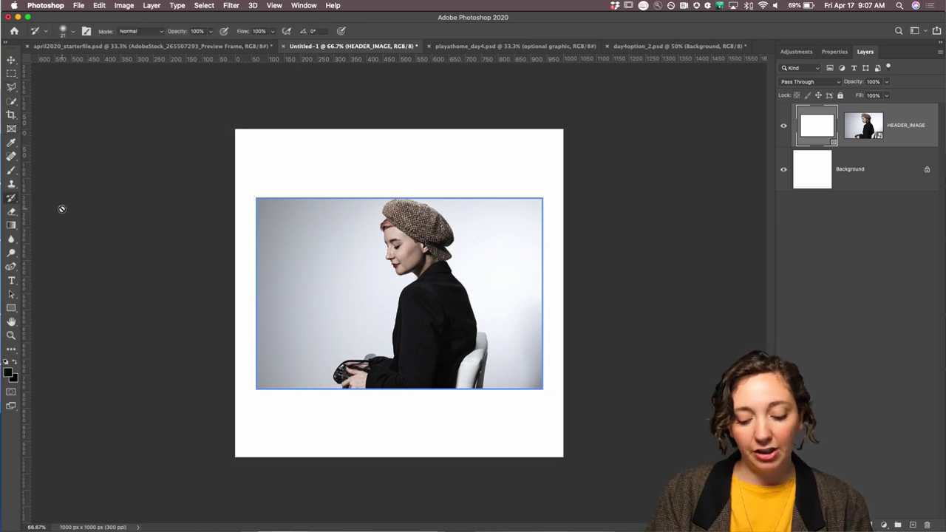
pyautogui.press('super+t')
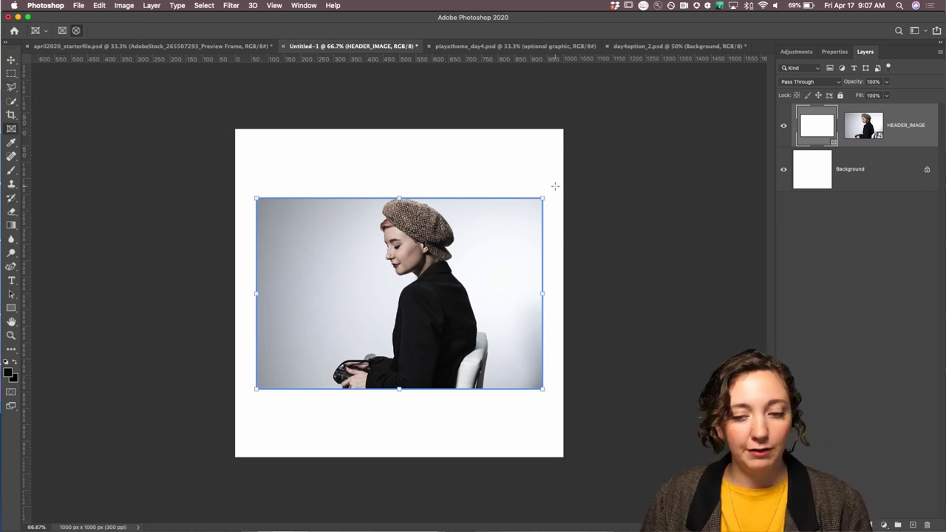
pyautogui.doubleClick(426, 286)
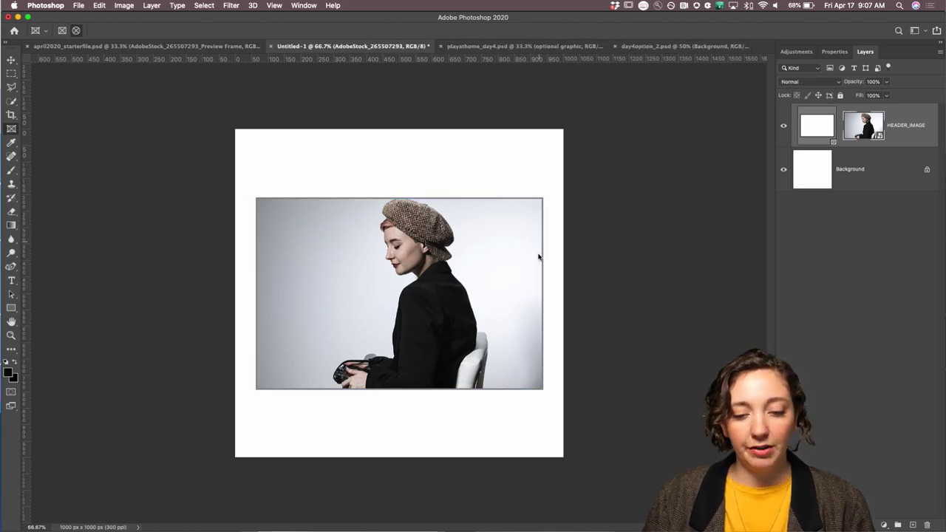
pyautogui.press('super+1')
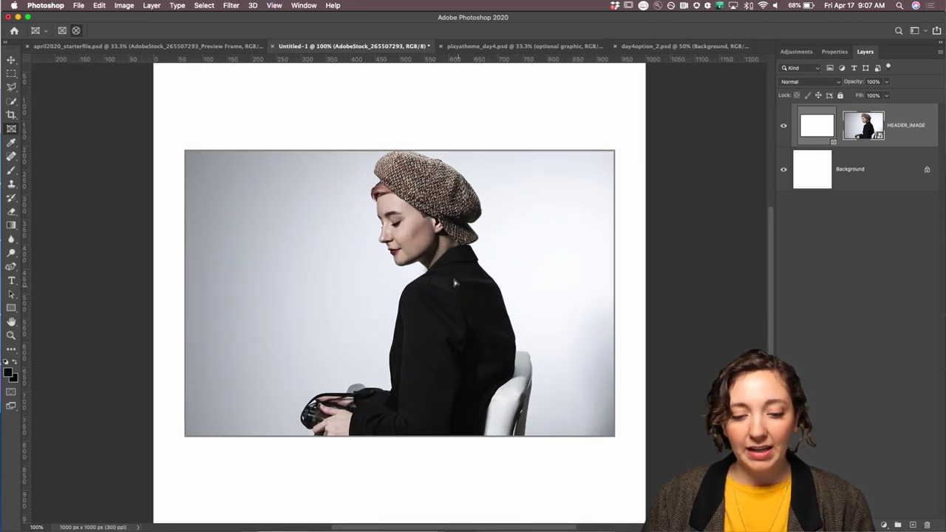
pyautogui.moveTo(456, 283); pyautogui.dragTo(530, 247)
# Step: Scale the photo inside the frame to about 17%, reposition it with its top on the frame's top edge, and select the frame itself
pyautogui.hotkey('ctrl', 't')
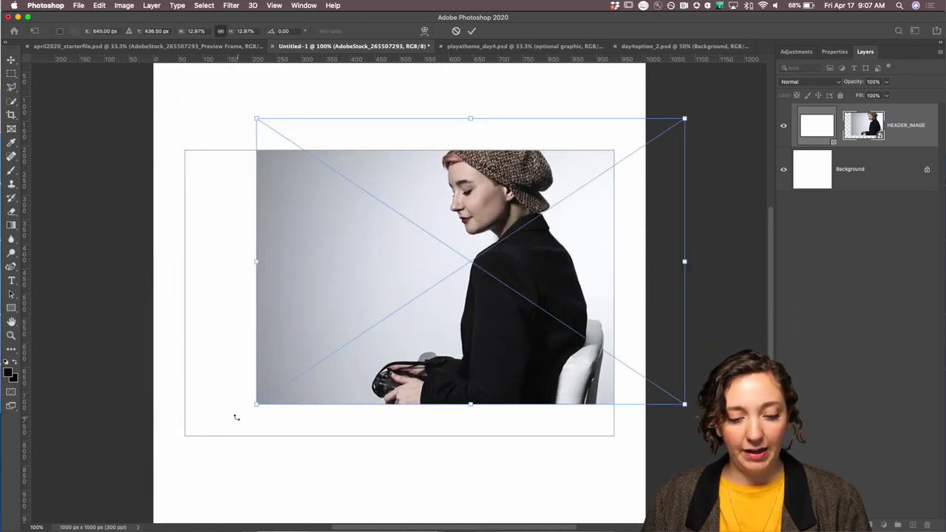
pyautogui.moveTo(256, 405); pyautogui.dragTo(126, 490)
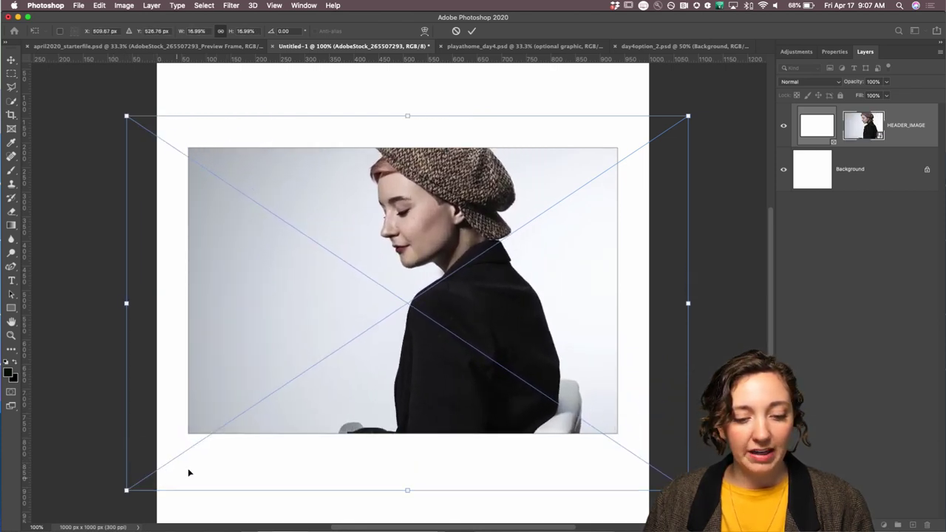
pyautogui.moveTo(267, 351); pyautogui.dragTo(261, 381)
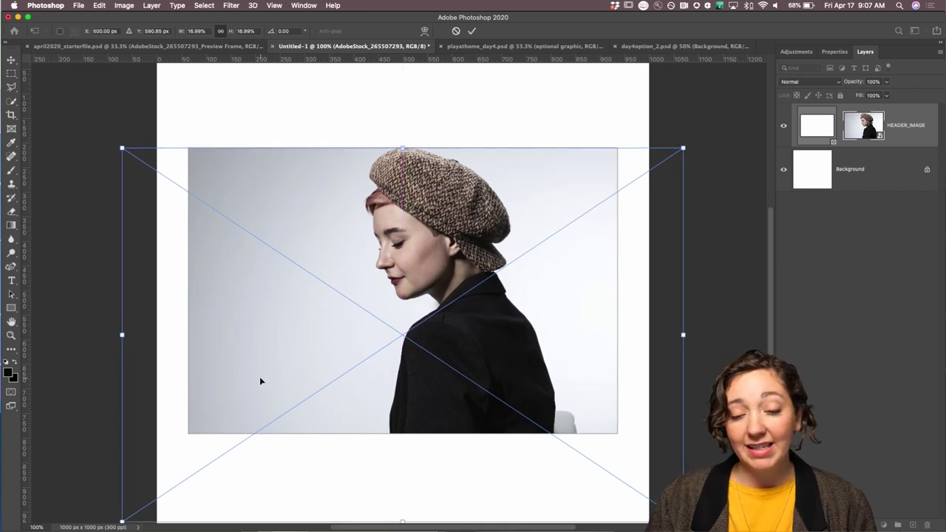
pyautogui.moveTo(442, 374); pyautogui.dragTo(415, 368)
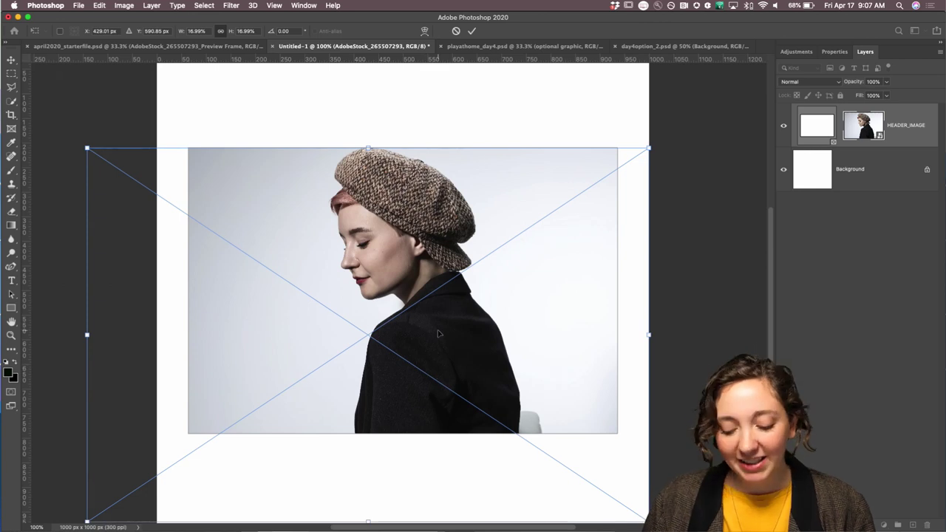
pyautogui.press('super+minus')
pyautogui.press('Return')
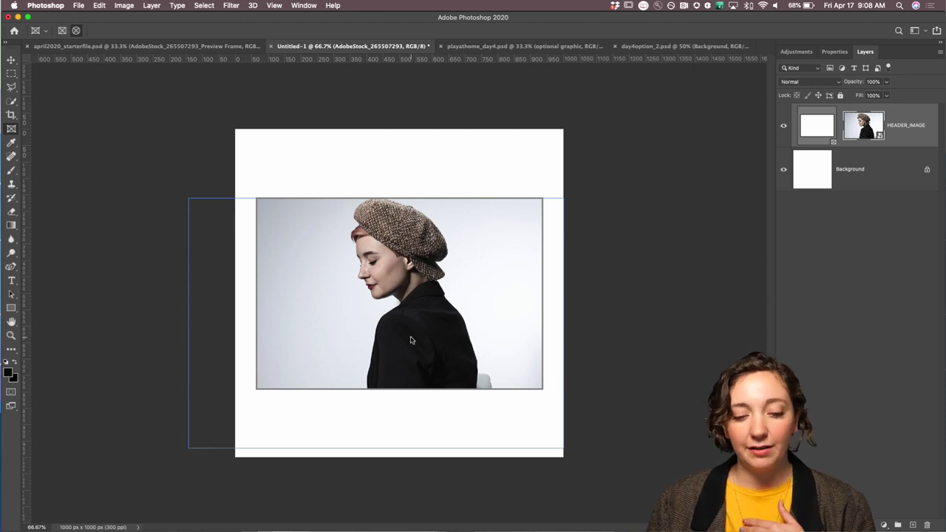
pyautogui.click(817, 128)
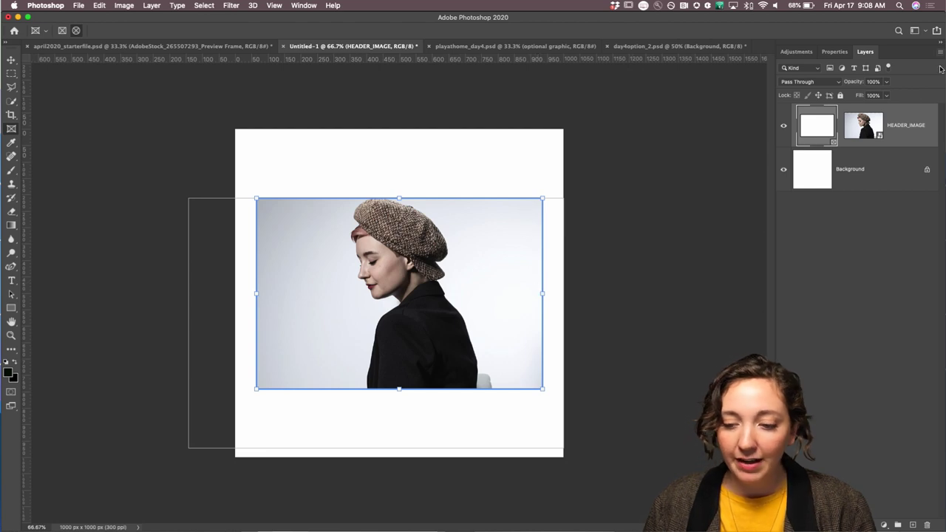
# Step: Reposition the photo inside the HEADER_IMAGE frame so it fills the frame with the woman slightly right of centre
pyautogui.click(856, 129)
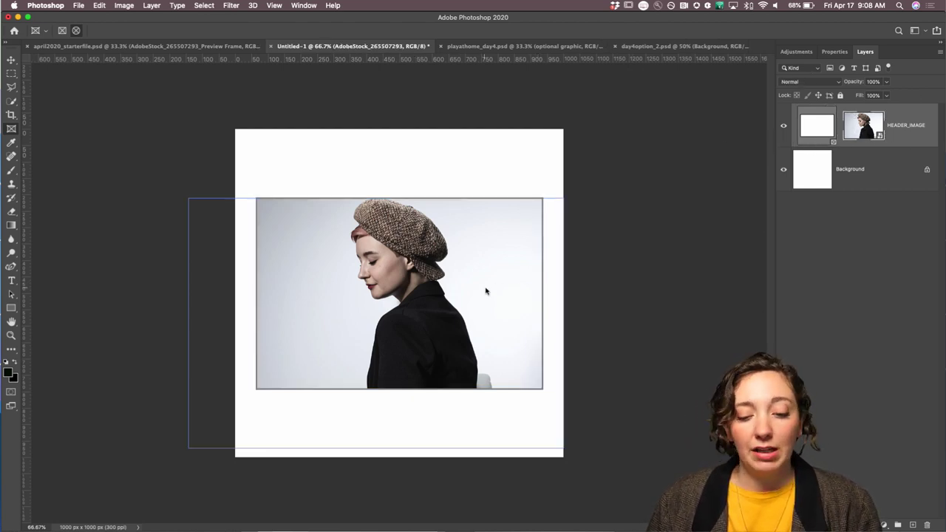
pyautogui.moveTo(486, 291); pyautogui.dragTo(558, 266)
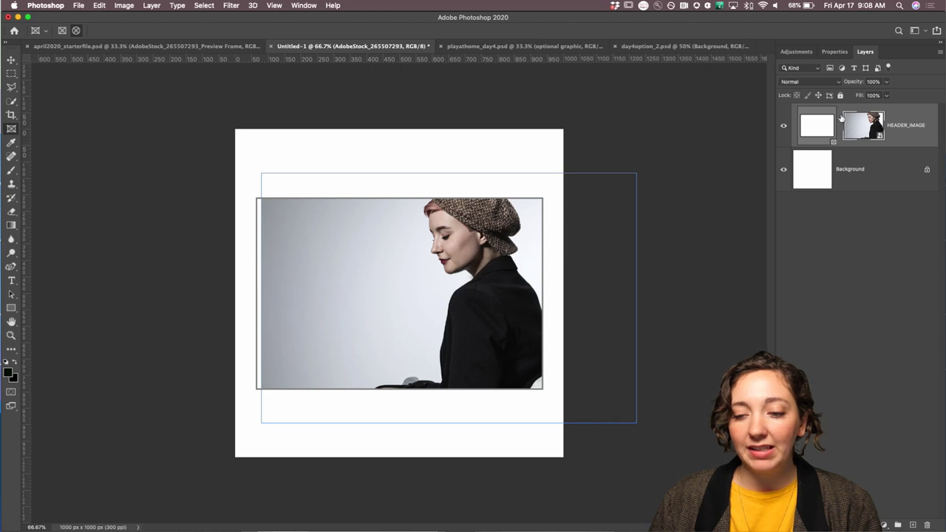
pyautogui.moveTo(496, 244); pyautogui.dragTo(434, 257)
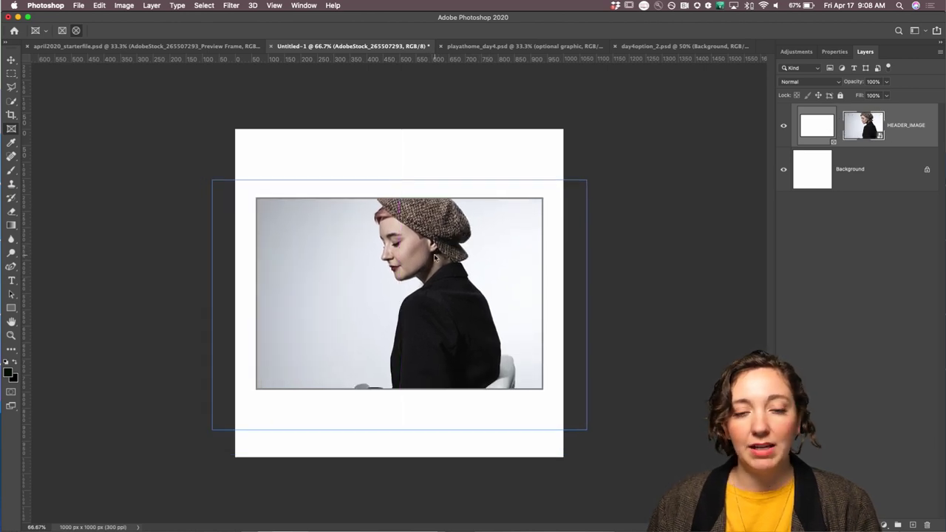
# Step: Select the HEADER_IMAGE frame, widen it slightly at its right edge, and try enlarging it from its upper-left corner
pyautogui.click(809, 132)
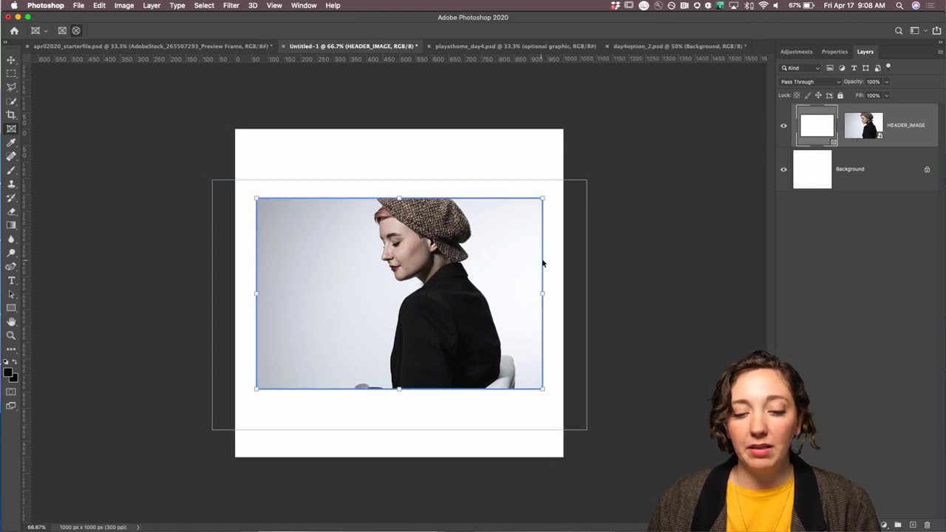
pyautogui.moveTo(541, 293)
pyautogui.mouseDown()
pyautogui.moveTo(433, 293)
pyautogui.moveTo(542, 295)
pyautogui.mouseUp()
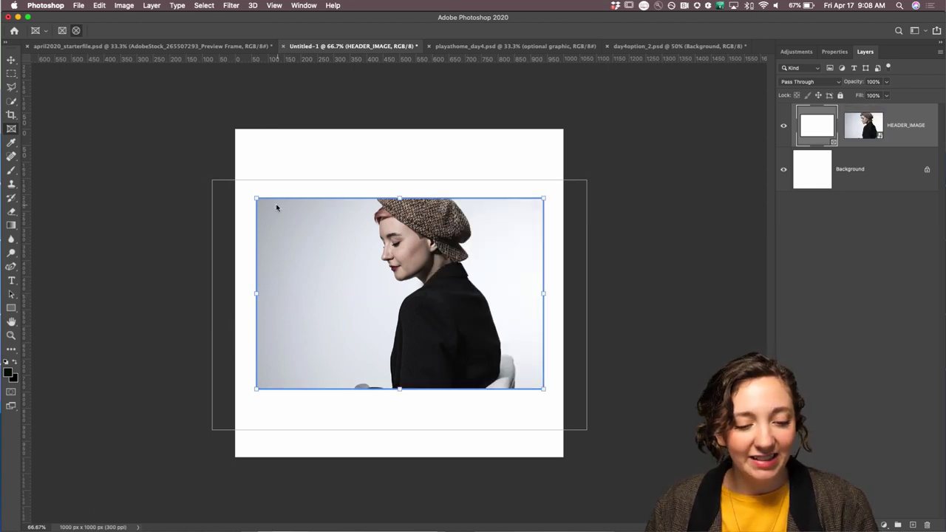
pyautogui.moveTo(255, 198); pyautogui.dragTo(243, 190)
pyautogui.press('super+z')
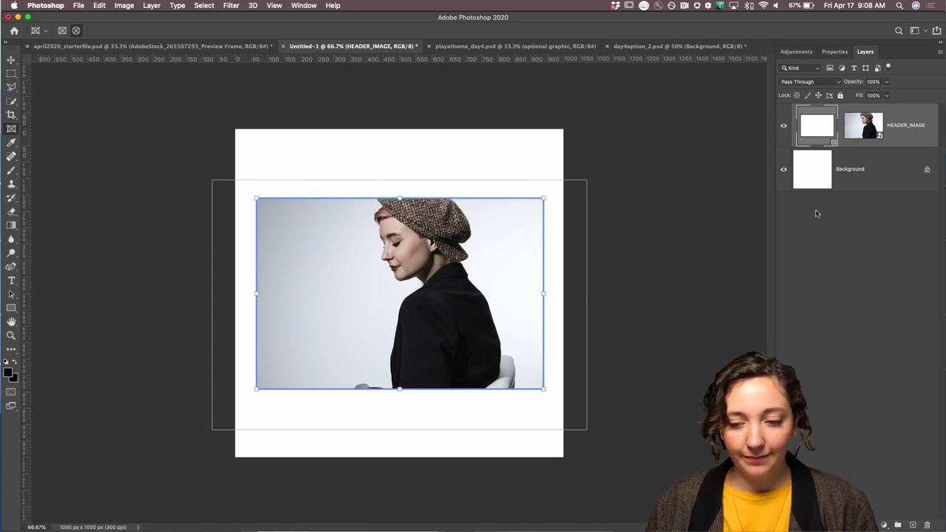
# Step: With the whole HEADER_IMAGE layer selected, add the title text INTROSPEKT above the photo in 31 pt GarageGothic
pyautogui.click(877, 179)
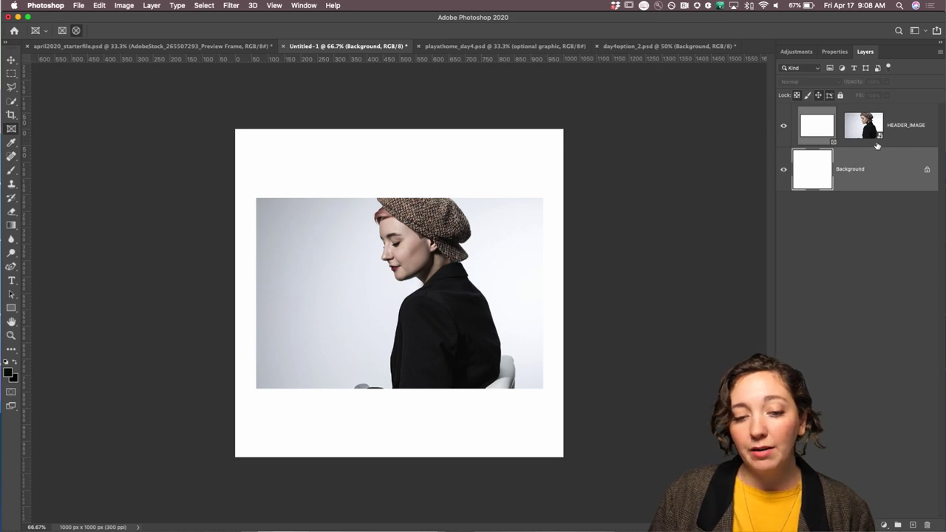
pyautogui.click(910, 133)
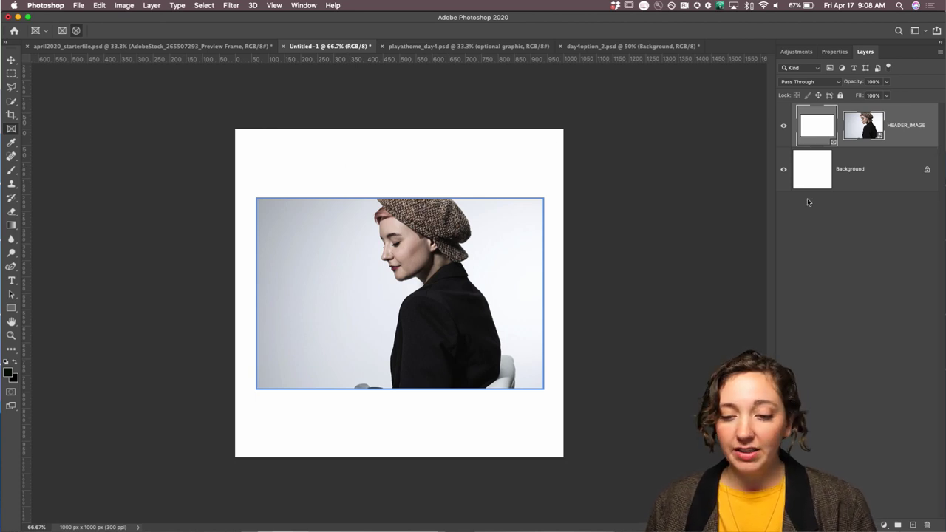
pyautogui.press('t')
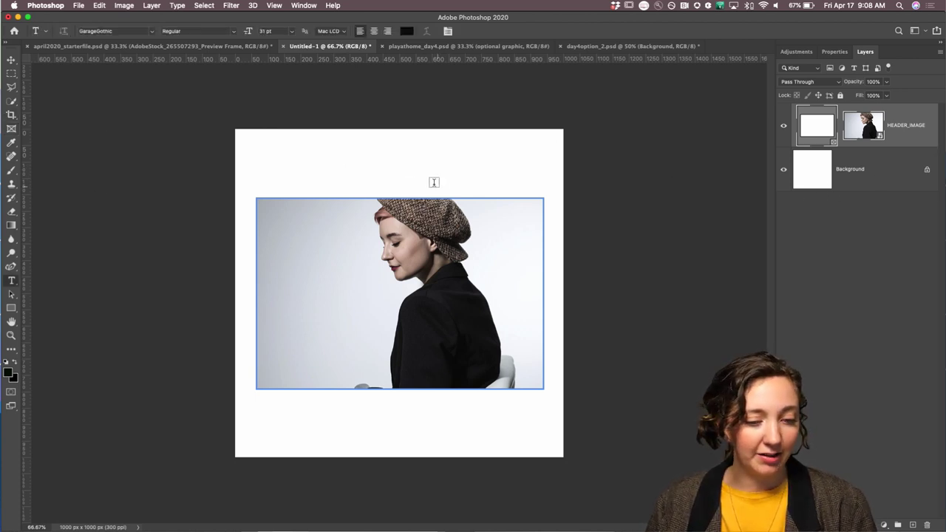
pyautogui.click(354, 166)
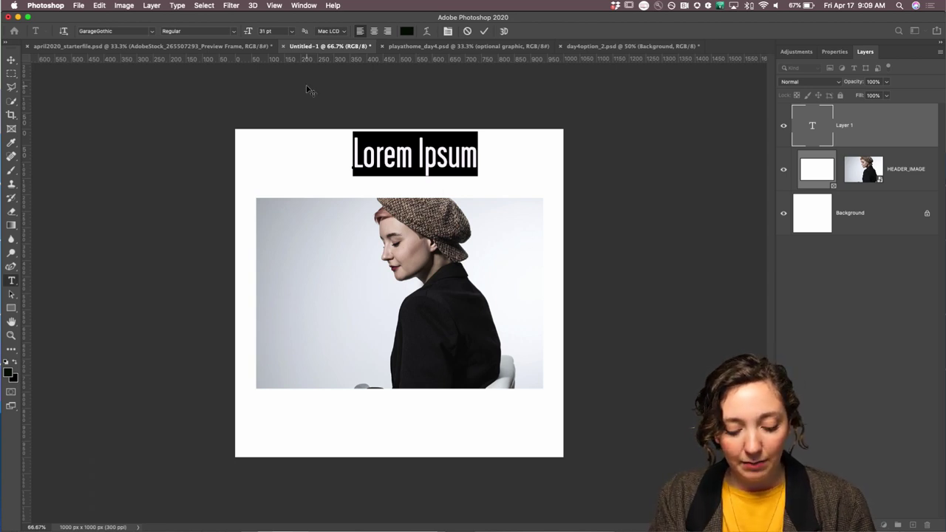
pyautogui.write('INTROSP')
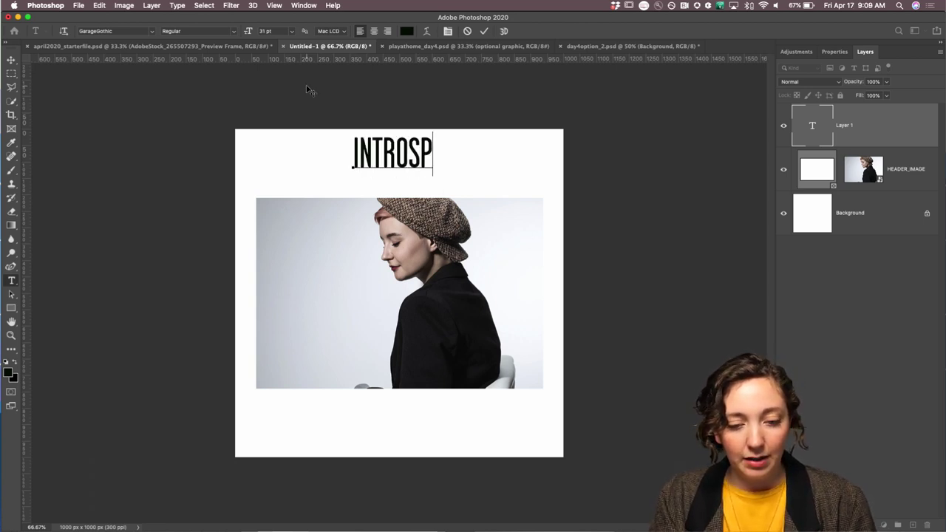
pyautogui.write('EKT')
pyautogui.press('Escape')
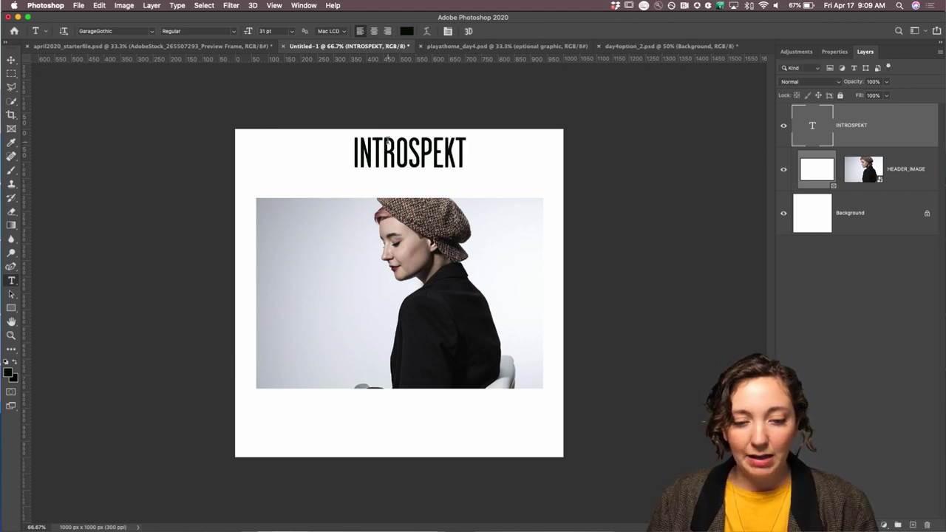
# Step: Centre the INTROSPEKT title just above the photo, and delete the text layer
pyautogui.press('v')
pyautogui.moveTo(400, 148); pyautogui.dragTo(402, 172)
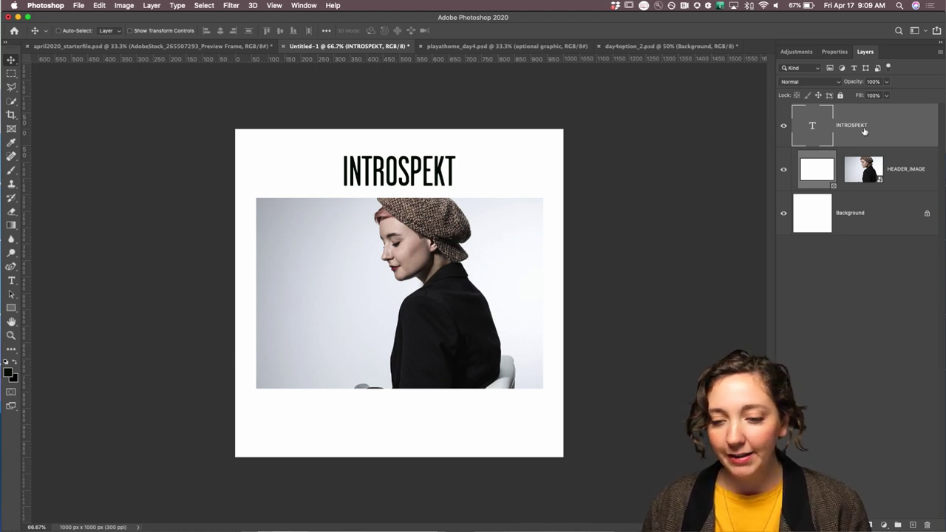
pyautogui.press('BackSpace')
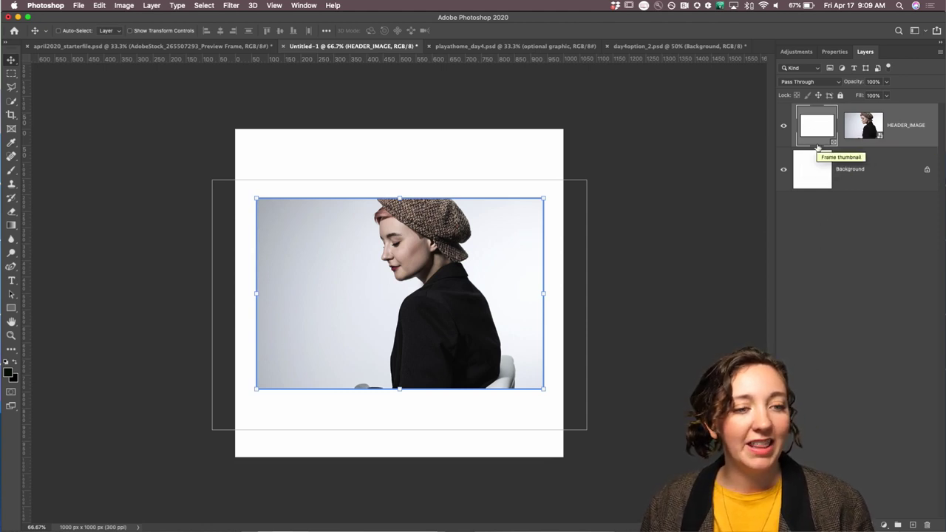
# Step: With the photo inside the HEADER_IMAGE frame selected, activate the Frame tool and reset the Essentials workspace
pyautogui.click(862, 127)
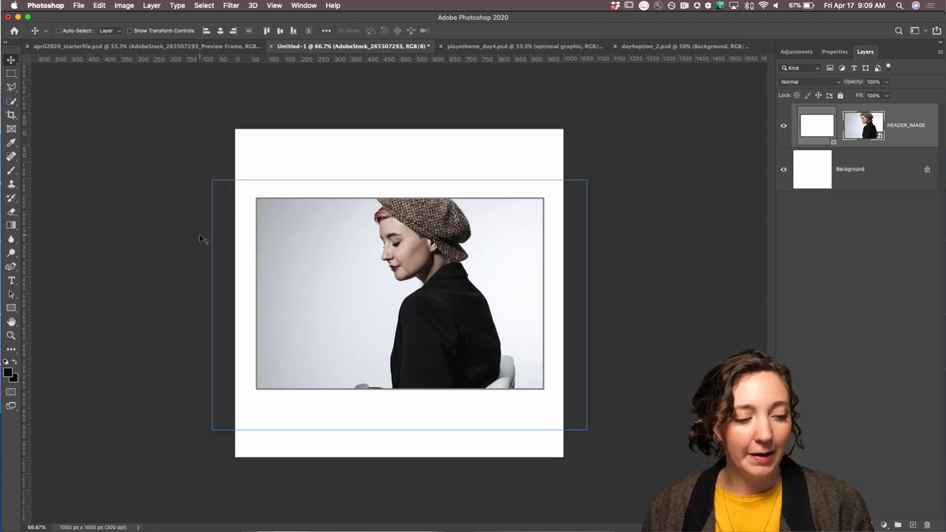
pyautogui.click(11, 129)
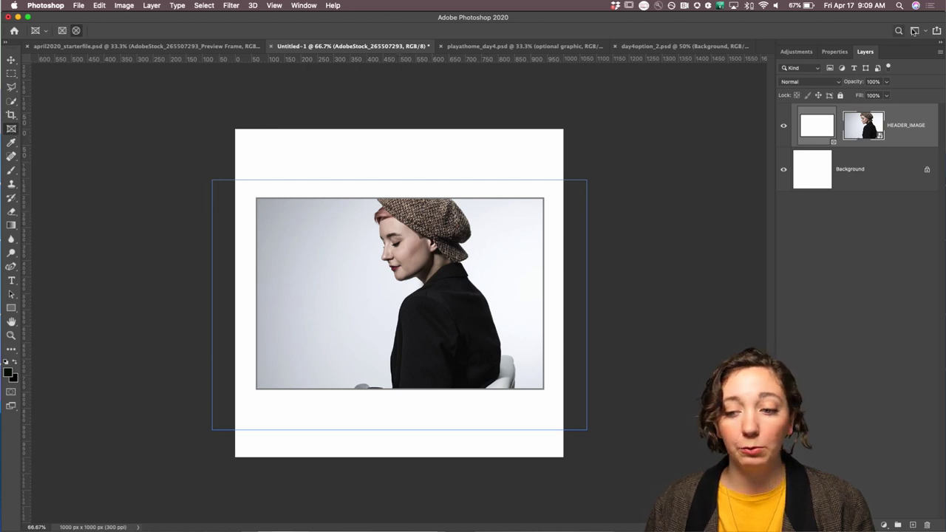
pyautogui.click(927, 34)
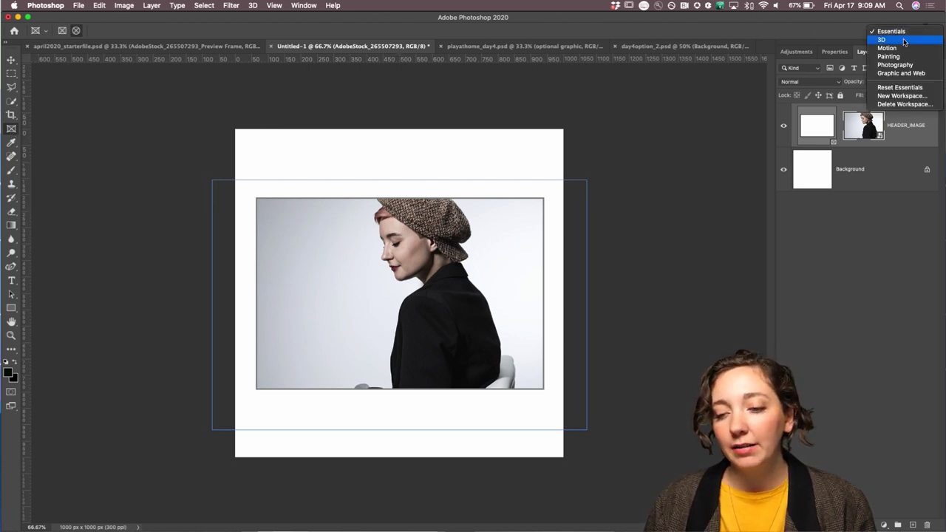
pyautogui.click(895, 88)
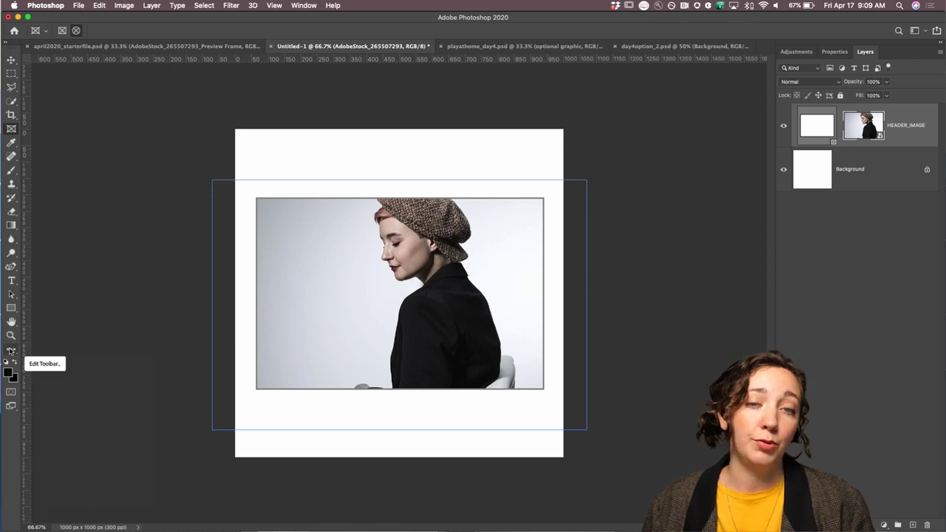
# Step: Look through the full list of tools in the toolbar customization and close it without making changes
pyautogui.click(11, 352)
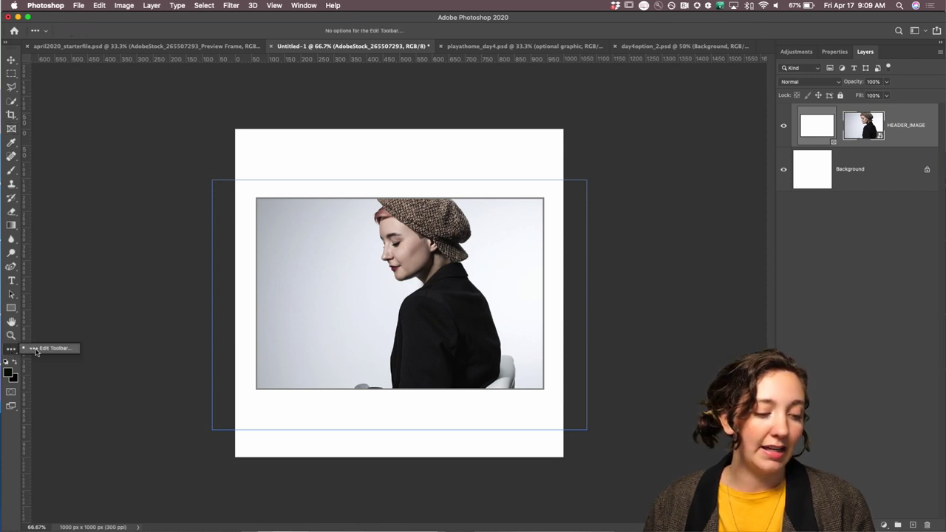
pyautogui.click(41, 349)
pyautogui.scroll(-10, 383, 244)
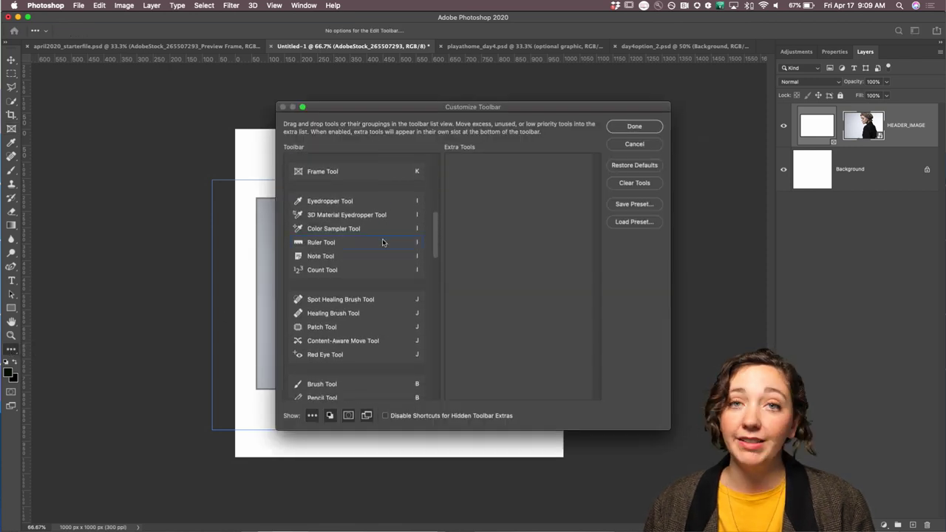
pyautogui.scroll(-15, 383, 243)
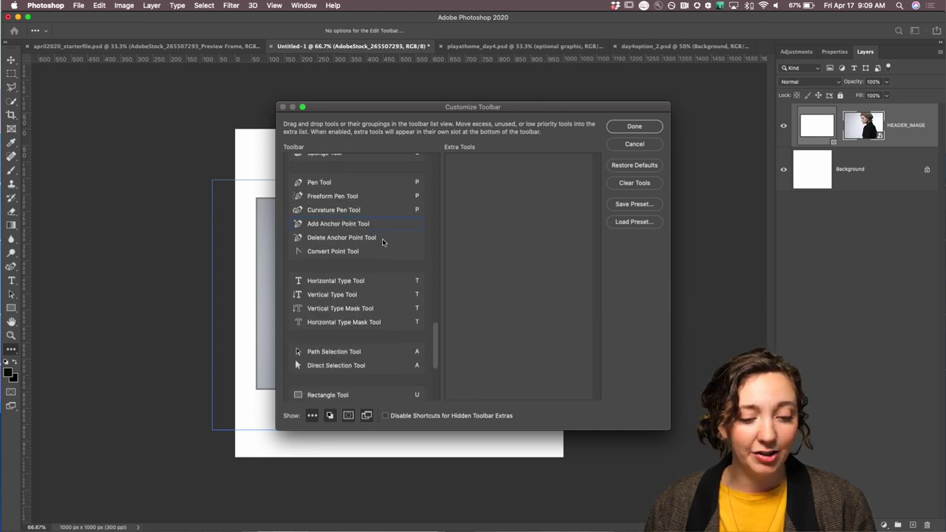
pyautogui.scroll(-1, 383, 243)
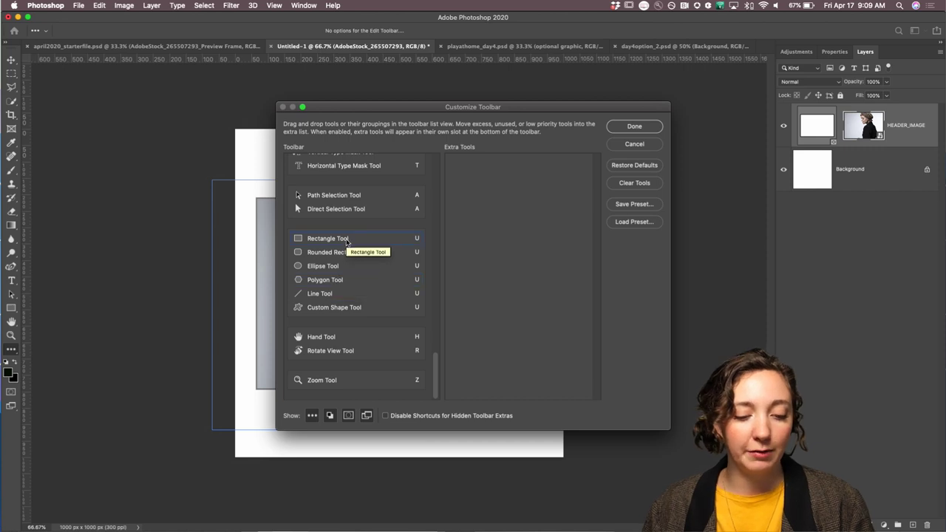
pyautogui.click(640, 146)
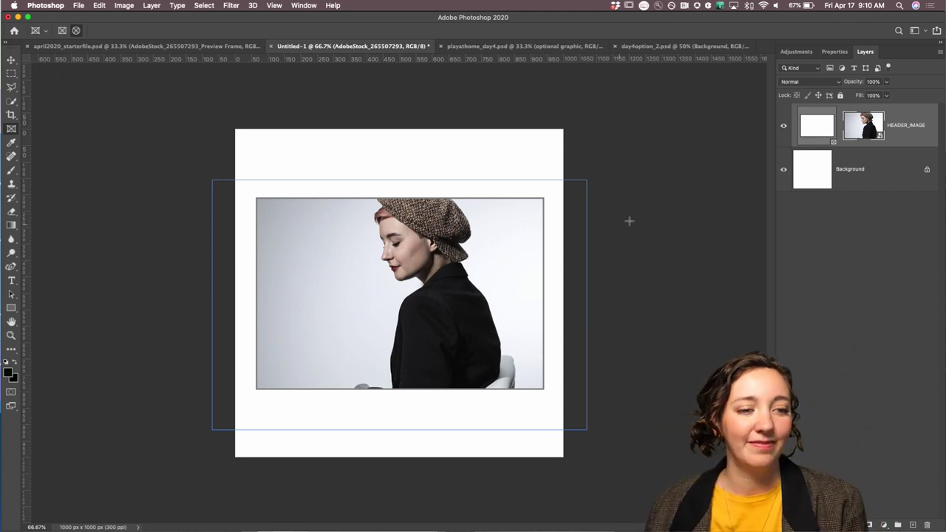
# Step: Try narrowing the HEADER_IMAGE frame from its right edge, and restore its width
pyautogui.click(879, 177)
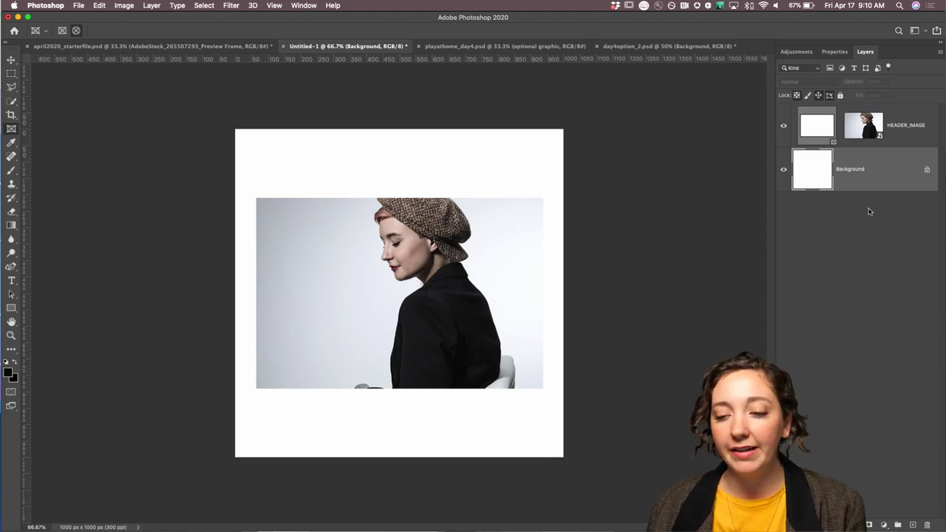
pyautogui.click(828, 131)
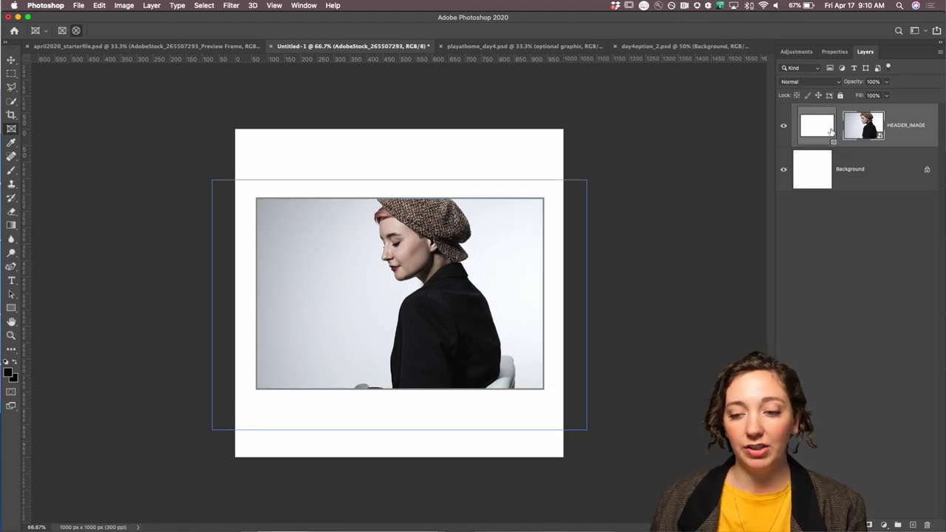
pyautogui.moveTo(538, 296)
pyautogui.mouseDown()
pyautogui.moveTo(547, 294)
pyautogui.moveTo(463, 293)
pyautogui.moveTo(549, 292)
pyautogui.mouseUp()
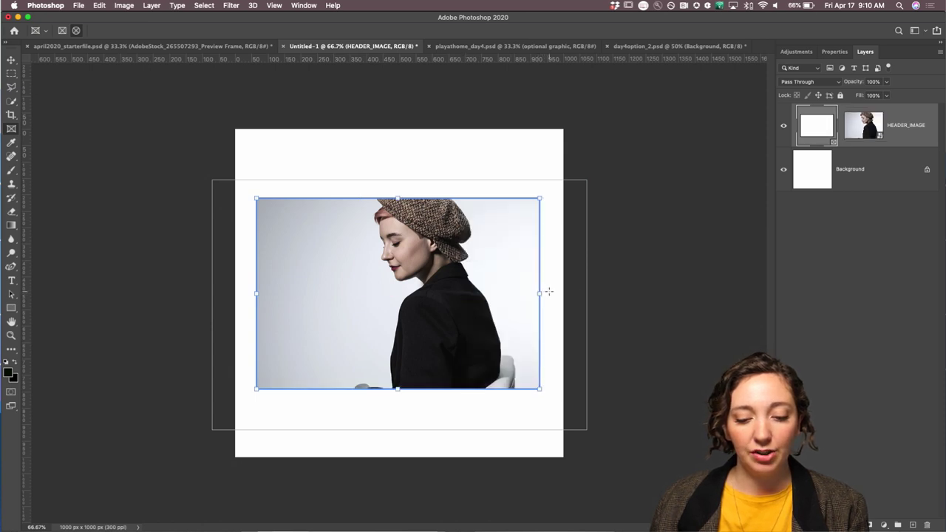
pyautogui.press('super+z')
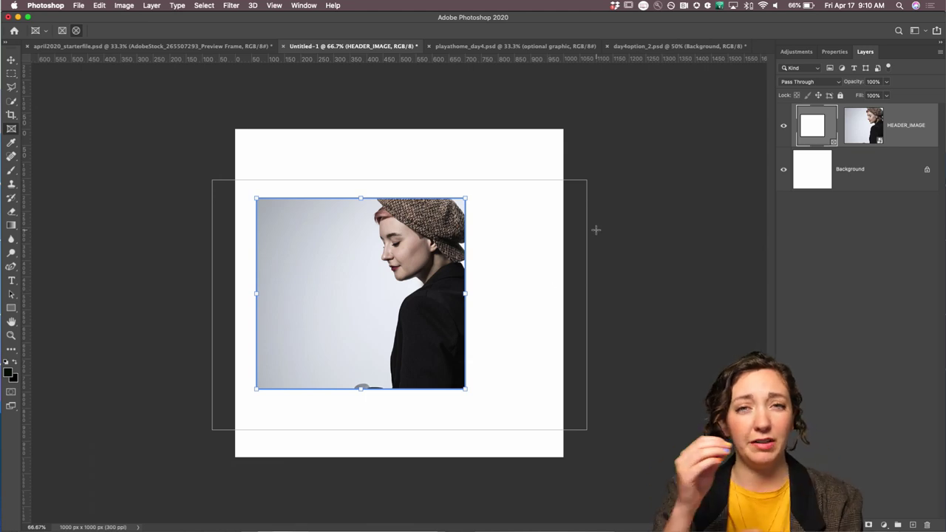
pyautogui.press('shift+super+z')
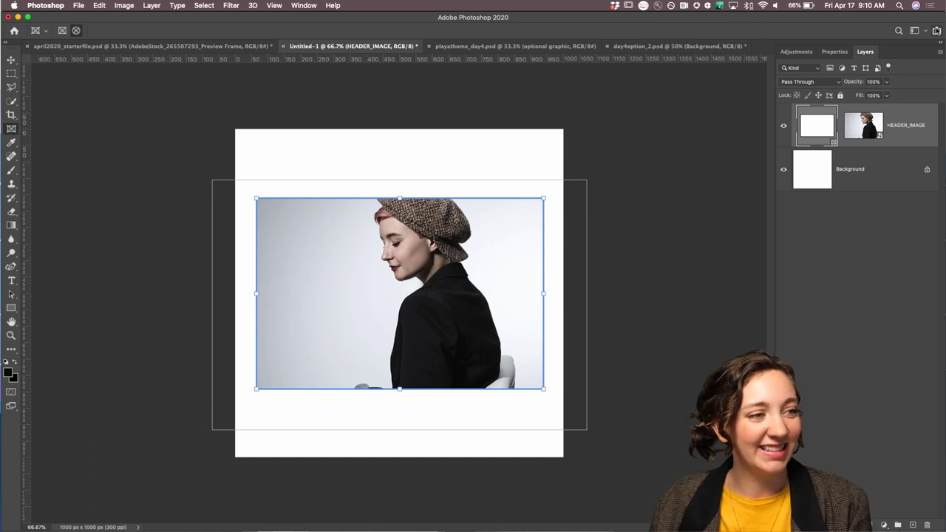
# Step: Delete the photo inside the HEADER_IMAGE frame, and remove the empty frame layer as well
pyautogui.click(817, 170)
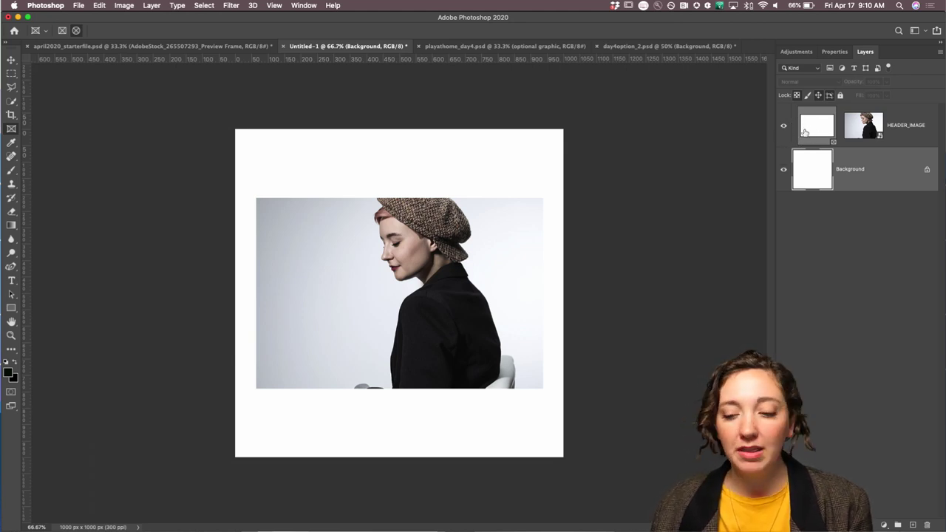
pyautogui.click(799, 138)
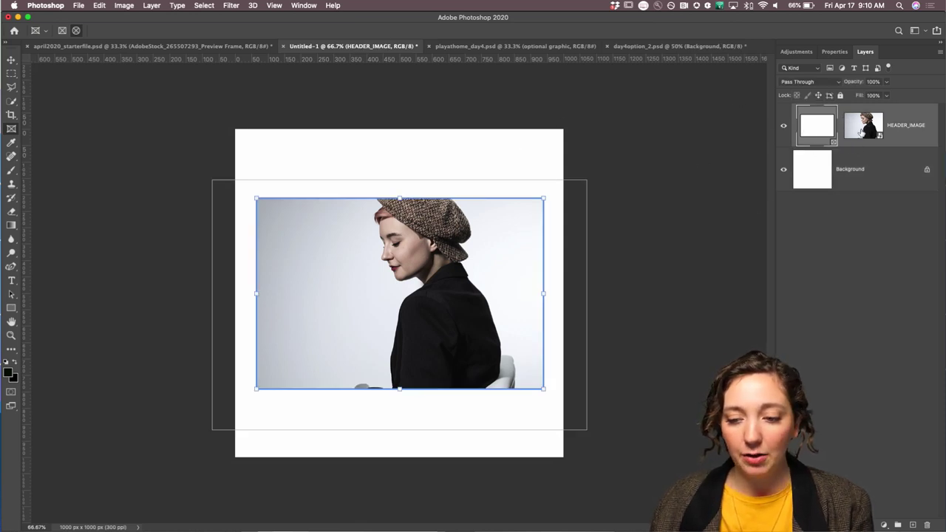
pyautogui.click(862, 131)
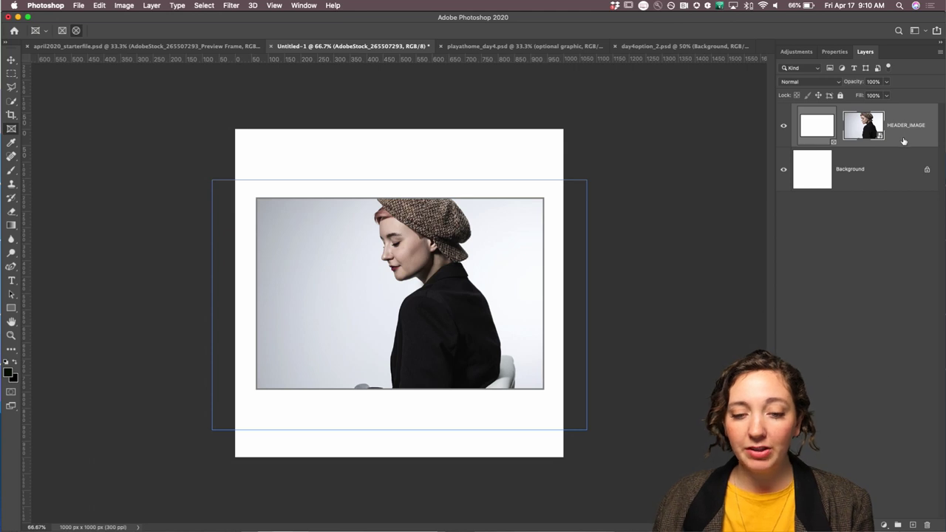
pyautogui.press('Delete')
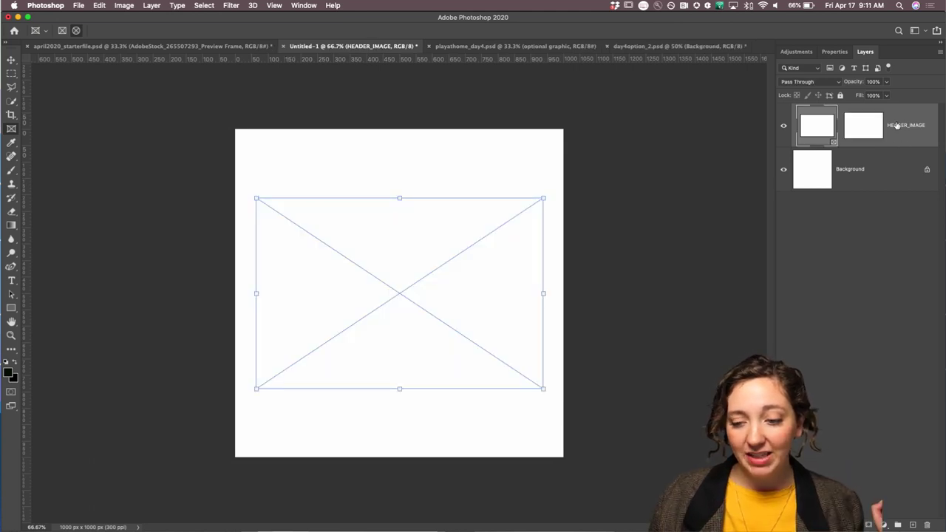
pyautogui.press('Delete')
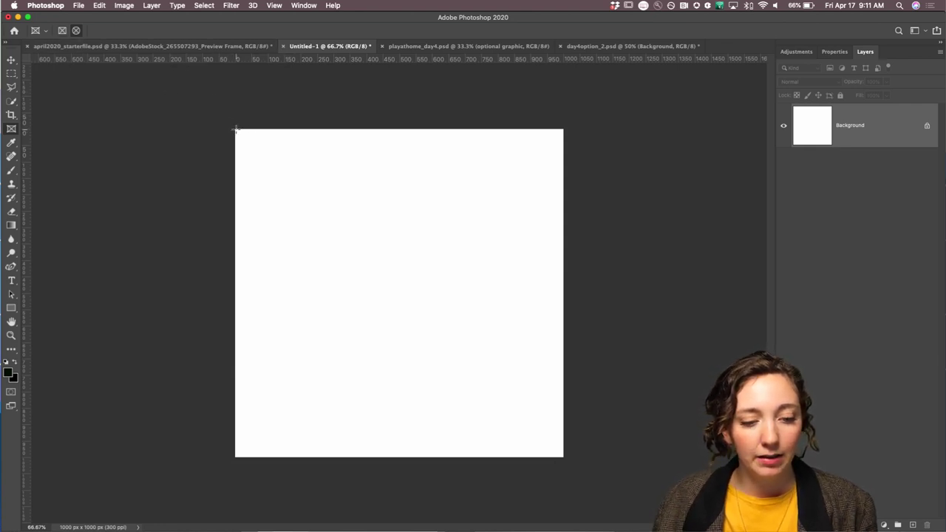
# Step: Draw a circular frame that covers the whole 1000 px by 1000 px canvas
pyautogui.moveTo(235, 129); pyautogui.dragTo(567, 463)
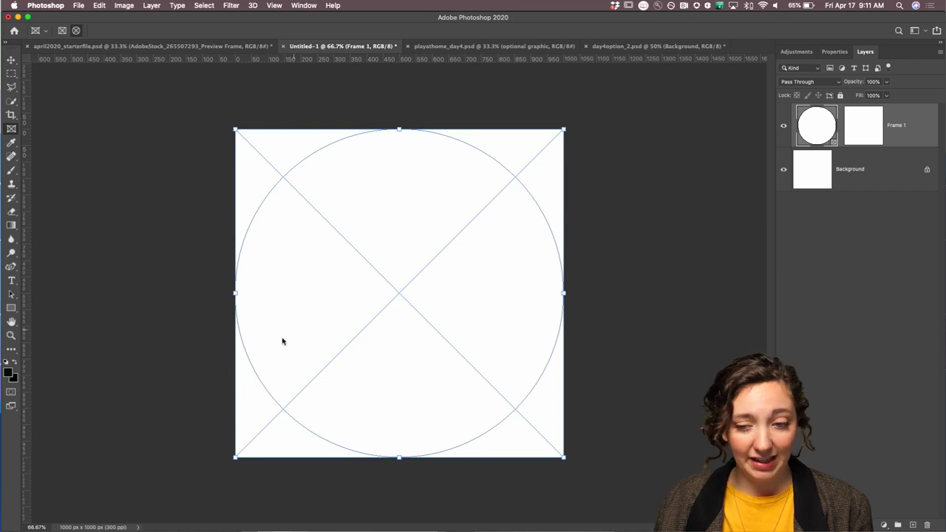
# Step: Place the AdobeStock_265507293.jpeg photo from the DAY4 folder into the circular frame on the canvas
pyautogui.click(138, 518)
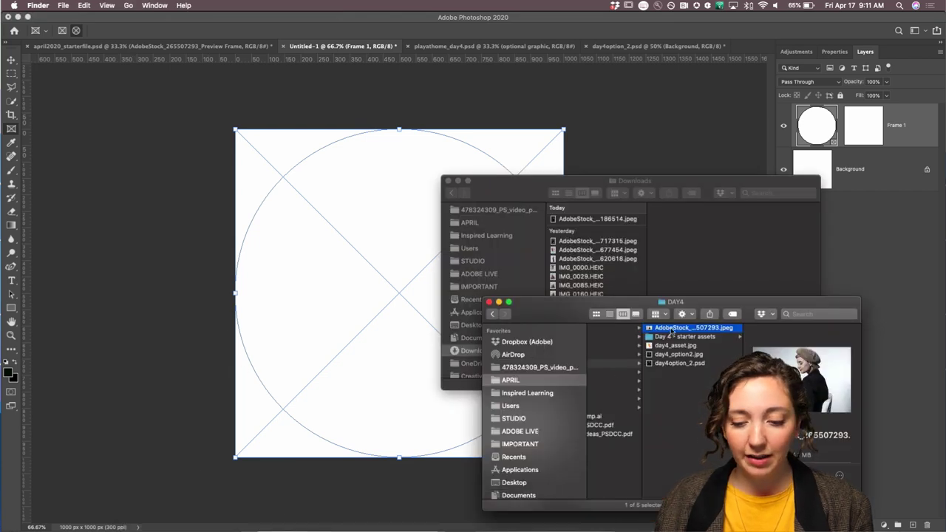
pyautogui.moveTo(487, 181); pyautogui.dragTo(676, 149)
pyautogui.moveTo(548, 306); pyautogui.dragTo(622, 245)
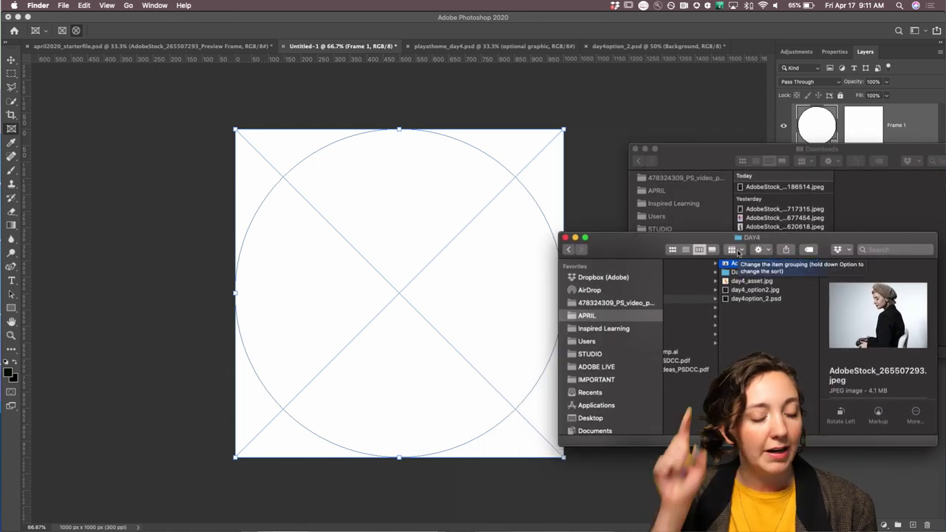
pyautogui.moveTo(742, 265); pyautogui.dragTo(392, 279)
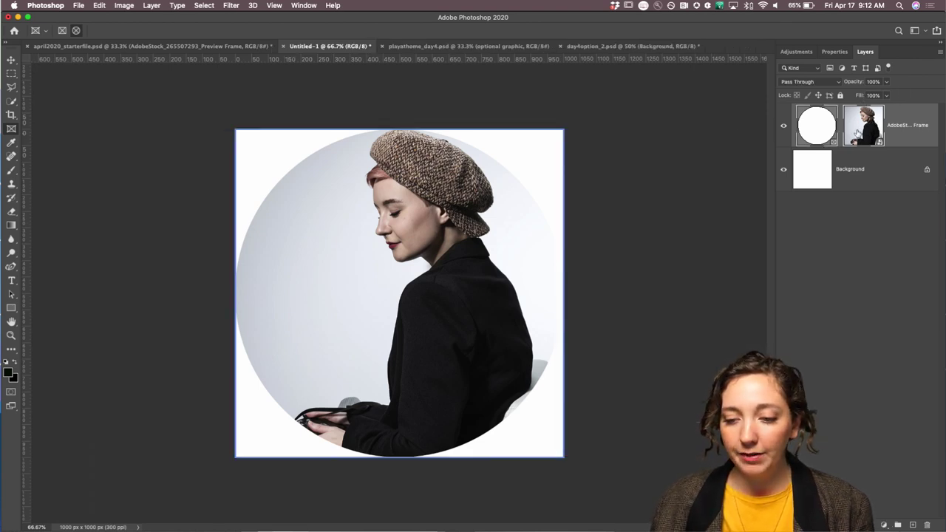
# Step: Move the photo up inside the circular frame and rotate it 180 degrees so the woman is upside down
pyautogui.click(434, 237)
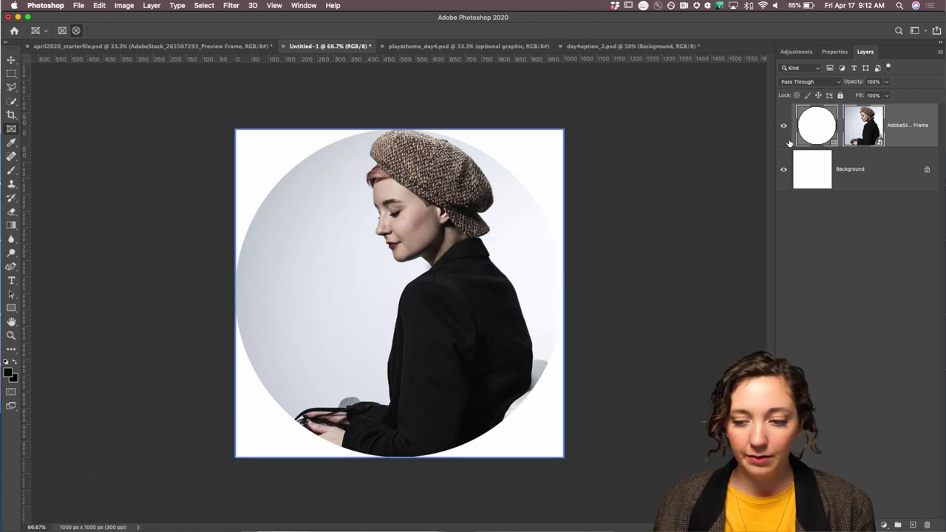
pyautogui.click(482, 257)
pyautogui.click(495, 261)
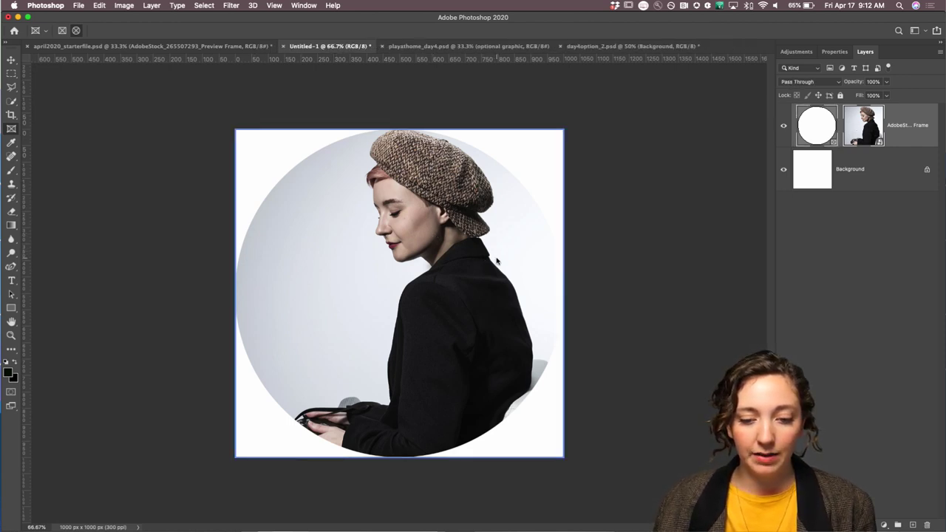
pyautogui.moveTo(497, 261); pyautogui.dragTo(633, 138)
pyautogui.hotkey('ctrl', 't')
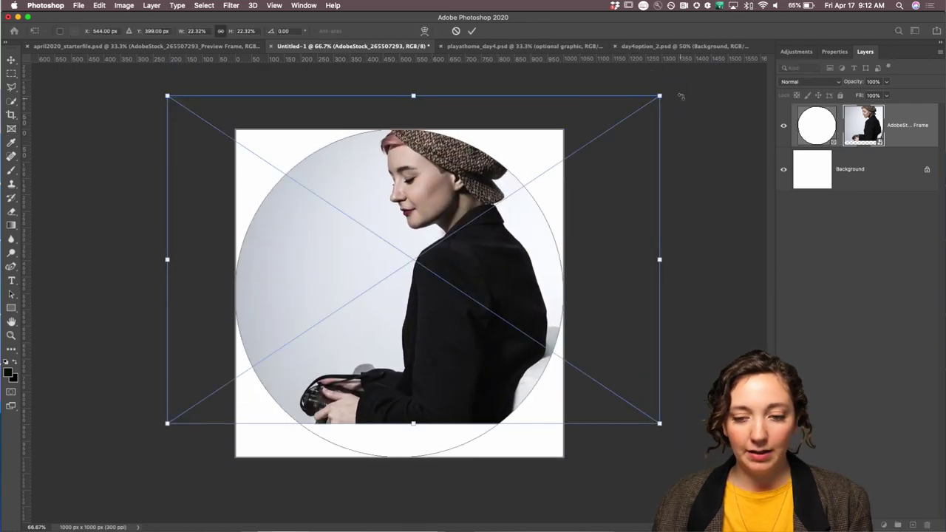
pyautogui.moveTo(681, 96); pyautogui.dragTo(175, 376)
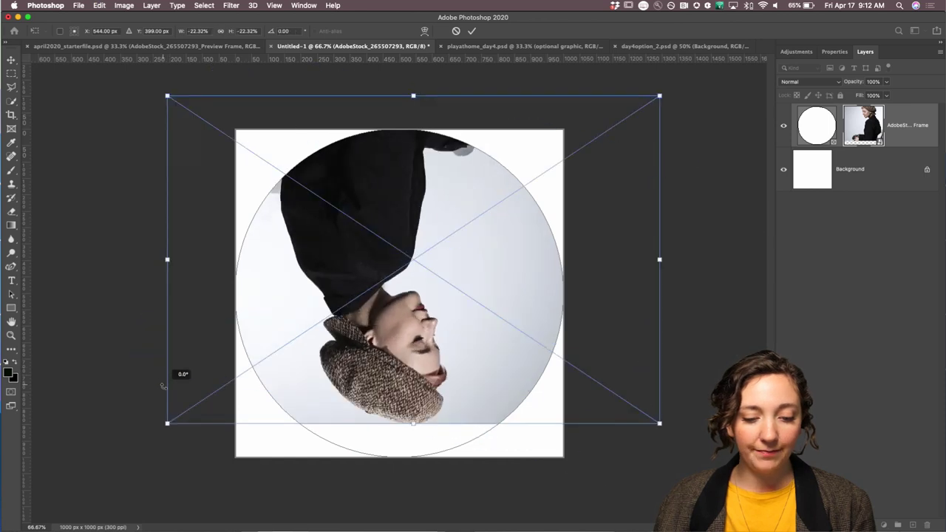
# Step: Enlarge the upside-down photo to about 27% scale and reposition it so it fills the circular frame
pyautogui.moveTo(407, 281); pyautogui.dragTo(388, 326)
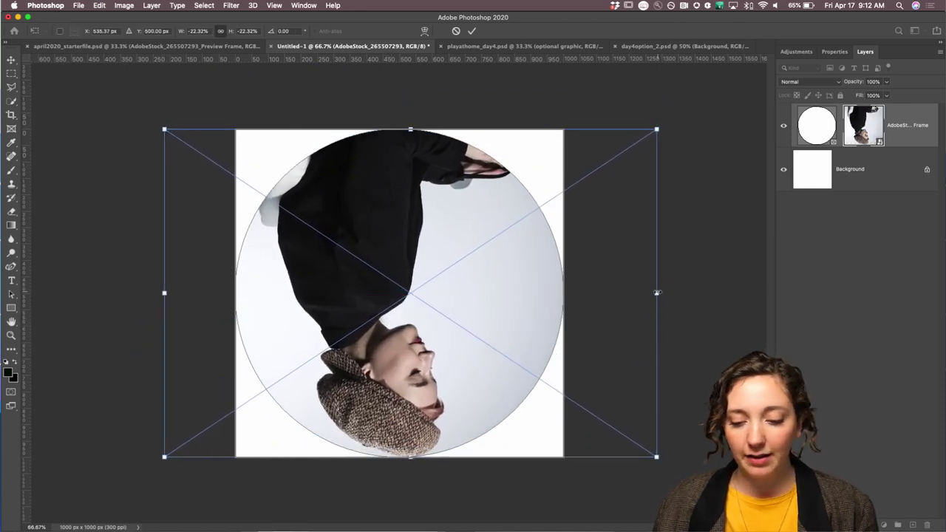
pyautogui.moveTo(657, 293); pyautogui.dragTo(712, 292)
pyautogui.moveTo(584, 312); pyautogui.dragTo(585, 282)
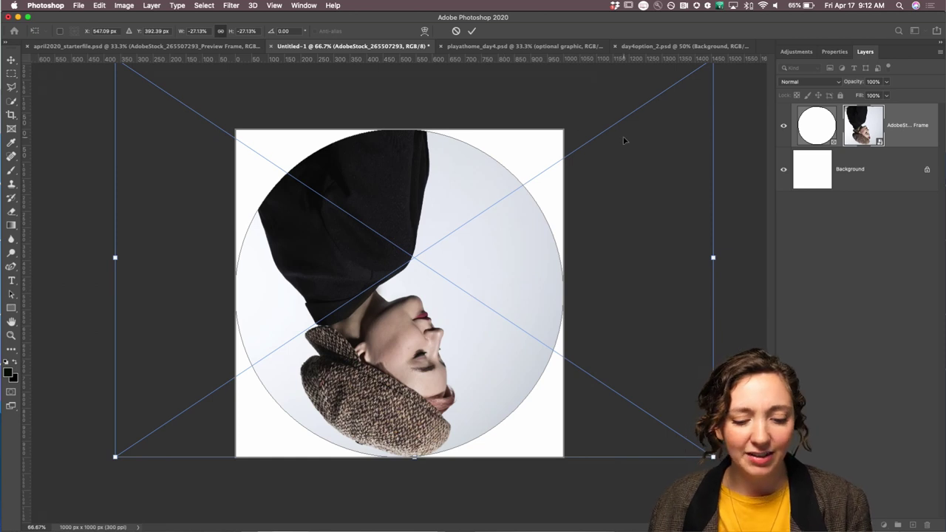
pyautogui.click(857, 175)
pyautogui.click(893, 134)
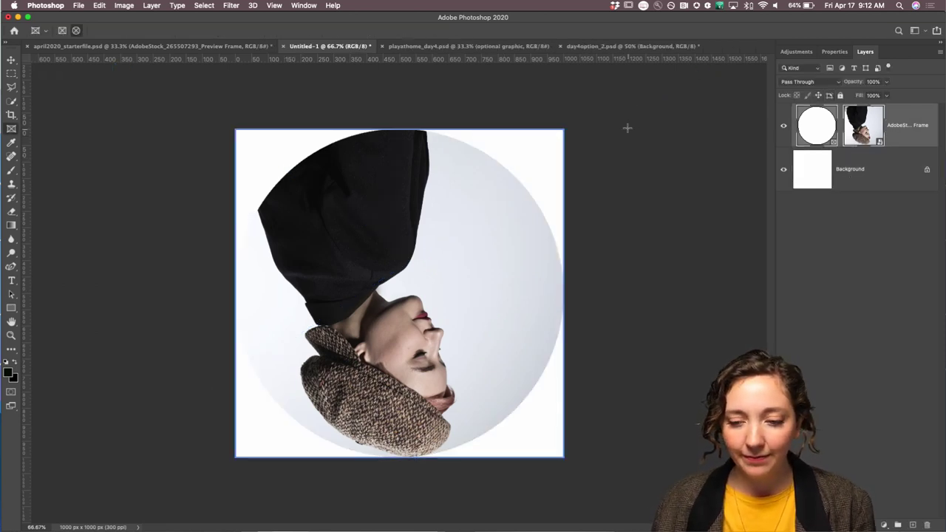
# Step: Try moving the circular frame together with its photo toward the canvas's upper left, and undo the move
pyautogui.click(821, 134)
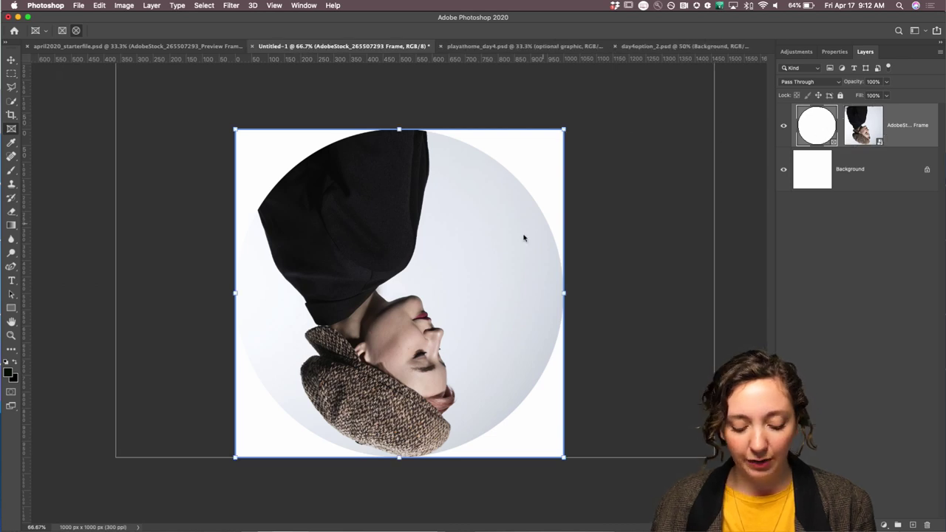
pyautogui.press('v')
pyautogui.moveTo(393, 249); pyautogui.dragTo(371, 129)
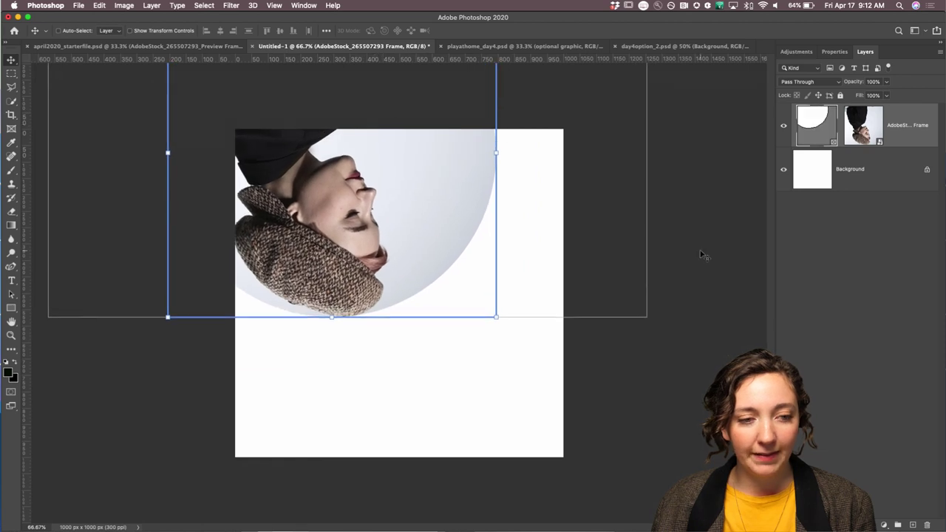
pyautogui.press('super')
pyautogui.press('super+z')
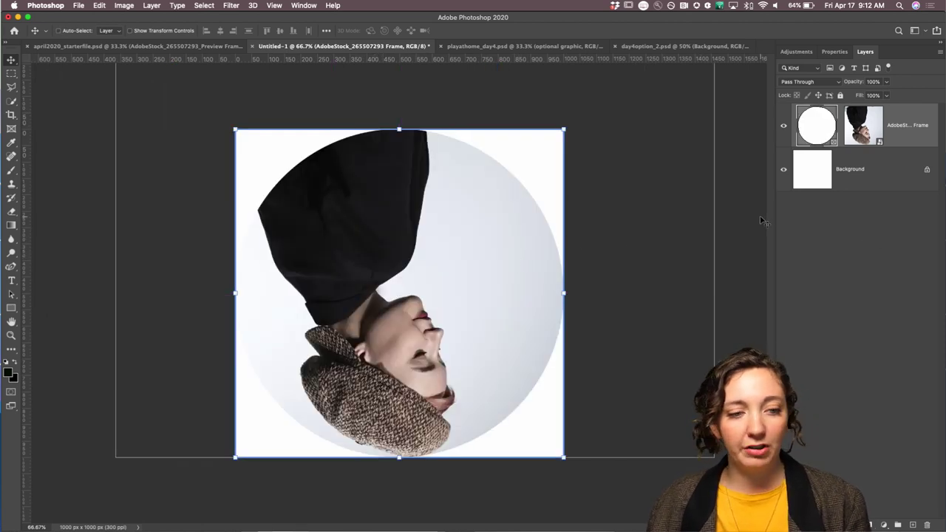
# Step: Delete the circular frame layer together with the photo it contains, leaving only the Background layer
pyautogui.click(879, 179)
pyautogui.click(871, 108)
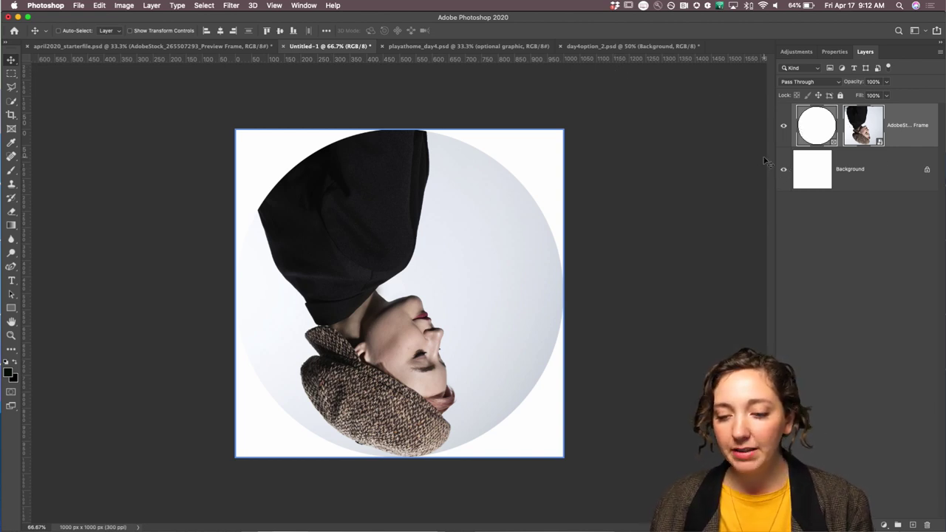
pyautogui.press('Delete')
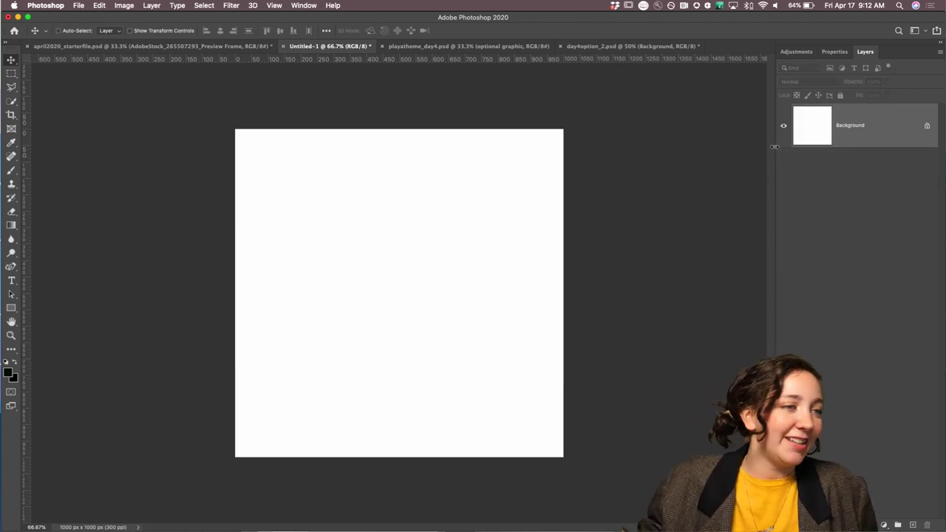
pyautogui.press('super+z')
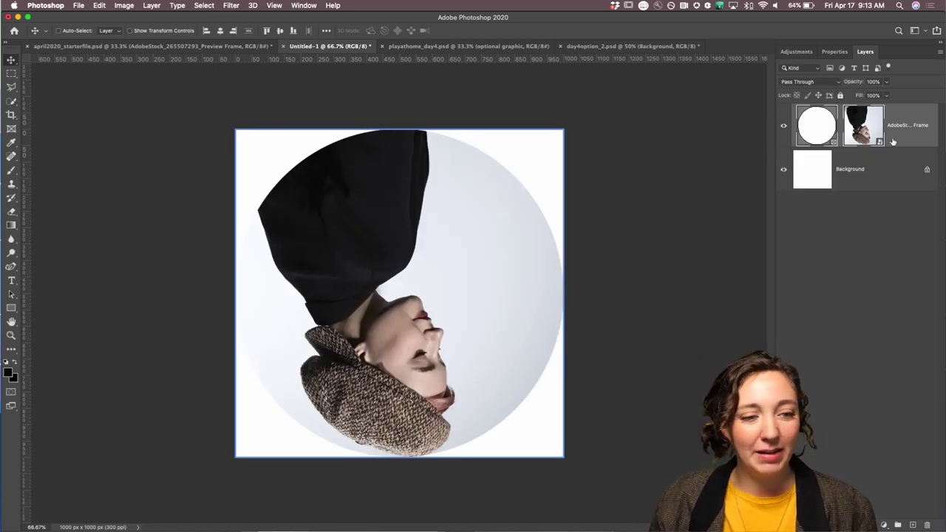
pyautogui.press('Delete')
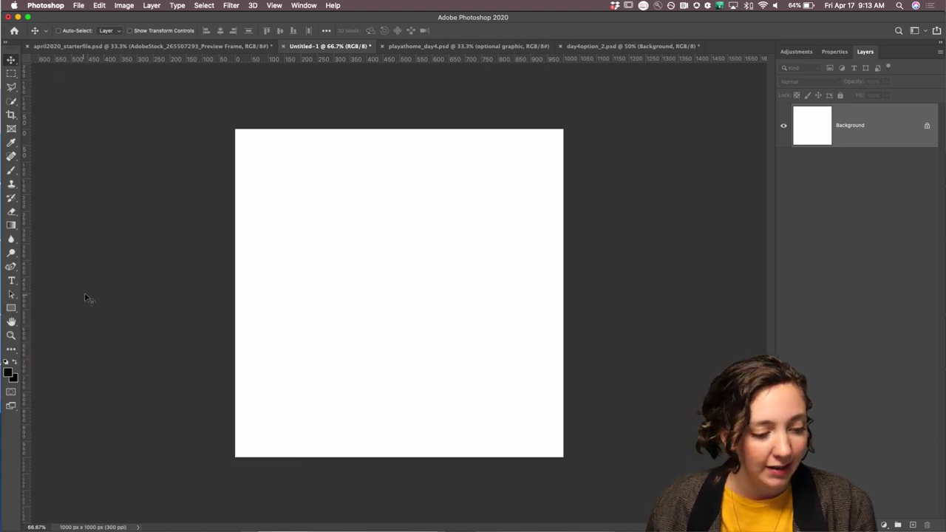
# Step: Draw a black rounded diamond about 440 px wide in Untitled-1 using a custom shape, and center it vertically in the canvas's left half
pyautogui.click(197, 48)
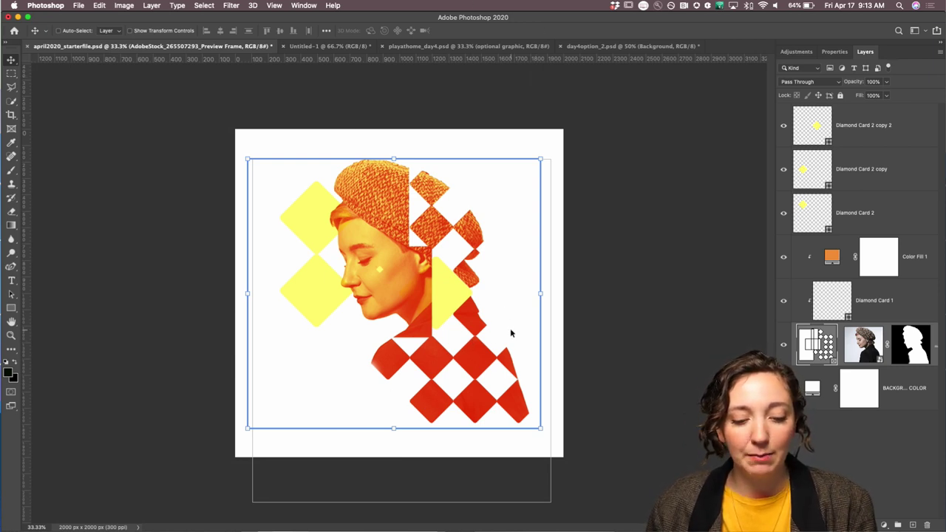
pyautogui.click(362, 47)
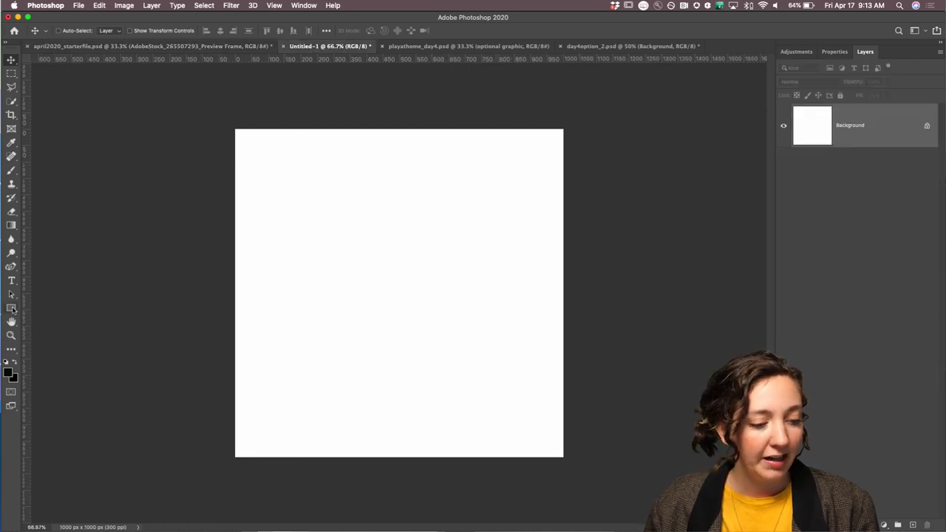
pyautogui.click(11, 309)
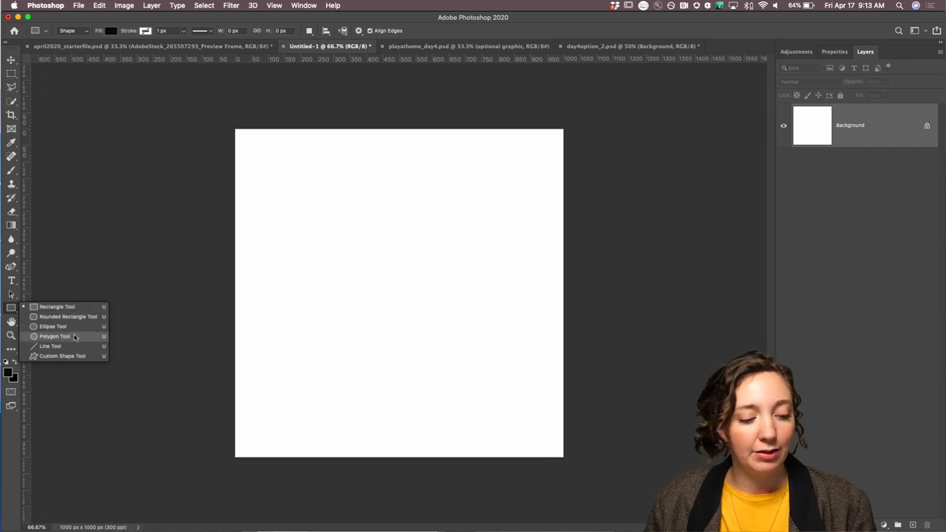
pyautogui.click(62, 356)
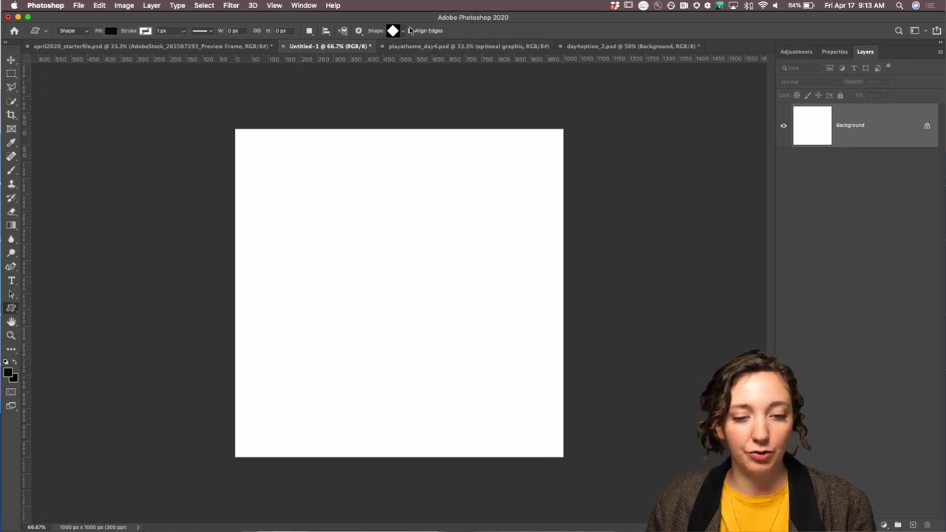
pyautogui.click(405, 34)
pyautogui.scroll(-5, 400, 142)
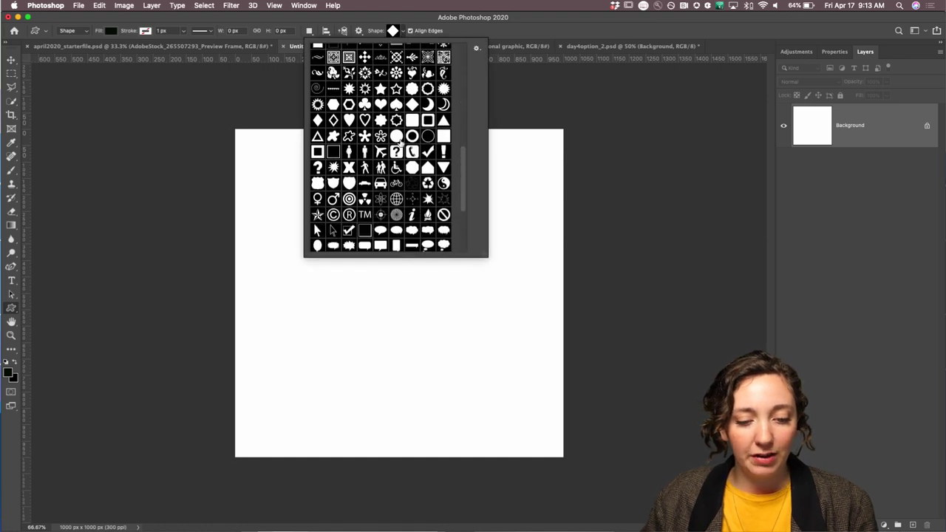
pyautogui.scroll(5, 401, 143)
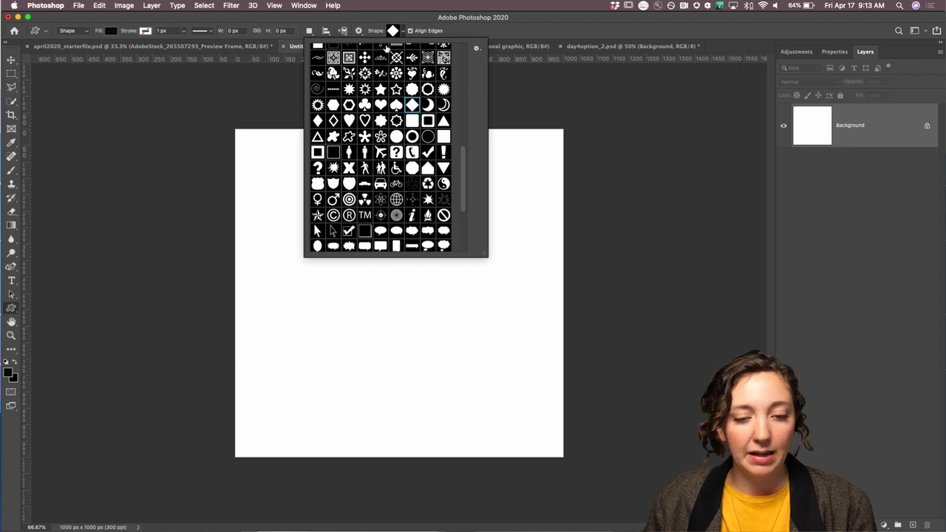
pyautogui.click(397, 16)
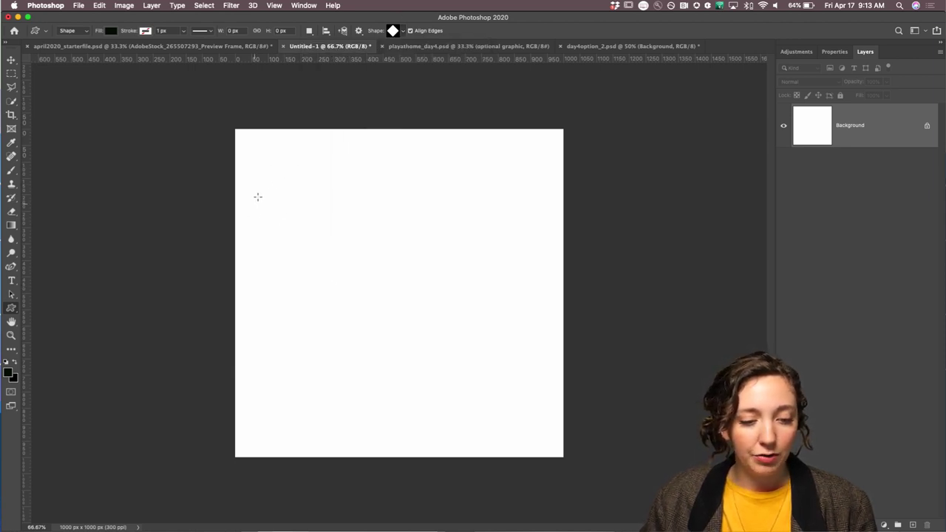
pyautogui.moveTo(247, 186); pyautogui.dragTo(389, 449)
pyautogui.press('v')
pyautogui.moveTo(341, 271); pyautogui.dragTo(334, 306)
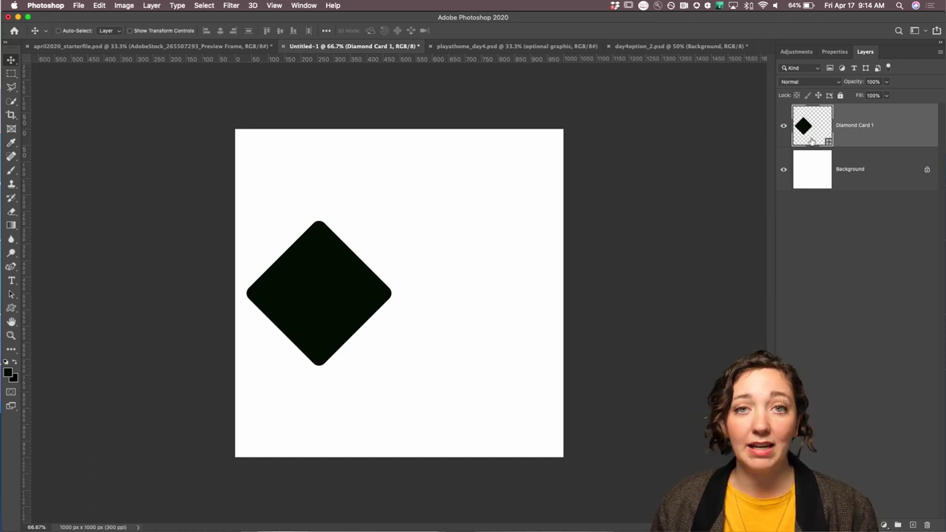
# Step: Duplicate the diamond, place the copy beside it with their corners touching, and center the pair on the canvas
pyautogui.press('super+j')
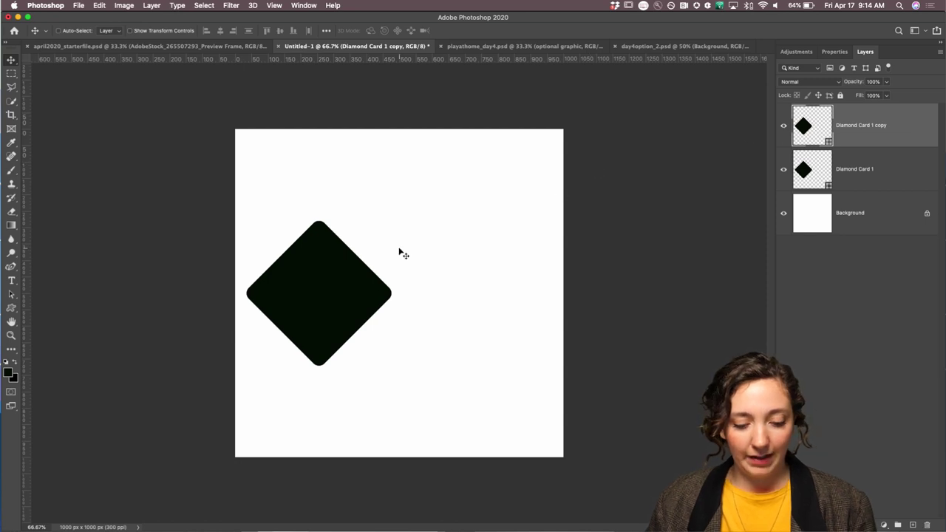
pyautogui.moveTo(322, 305); pyautogui.dragTo(458, 313)
pyautogui.keyDown('shift'); pyautogui.click(876, 169); pyautogui.keyUp('shift')
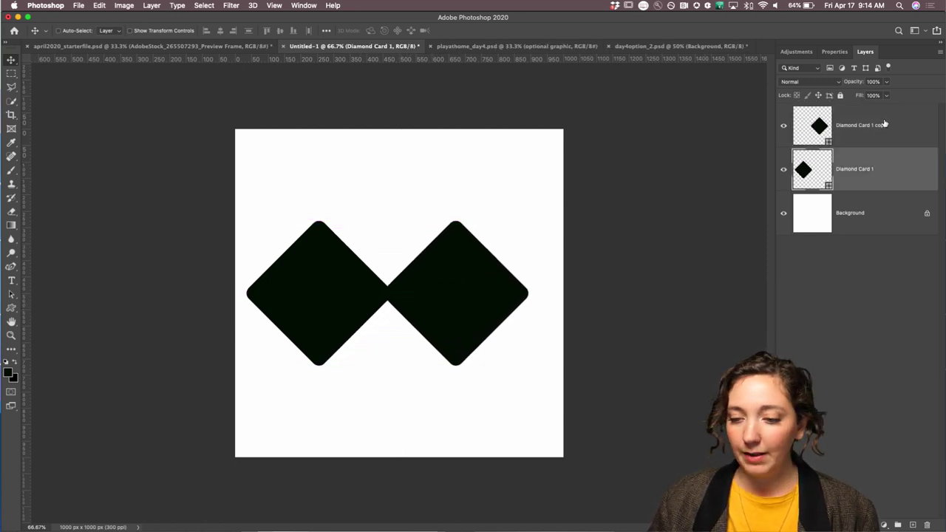
pyautogui.moveTo(460, 303); pyautogui.dragTo(476, 299)
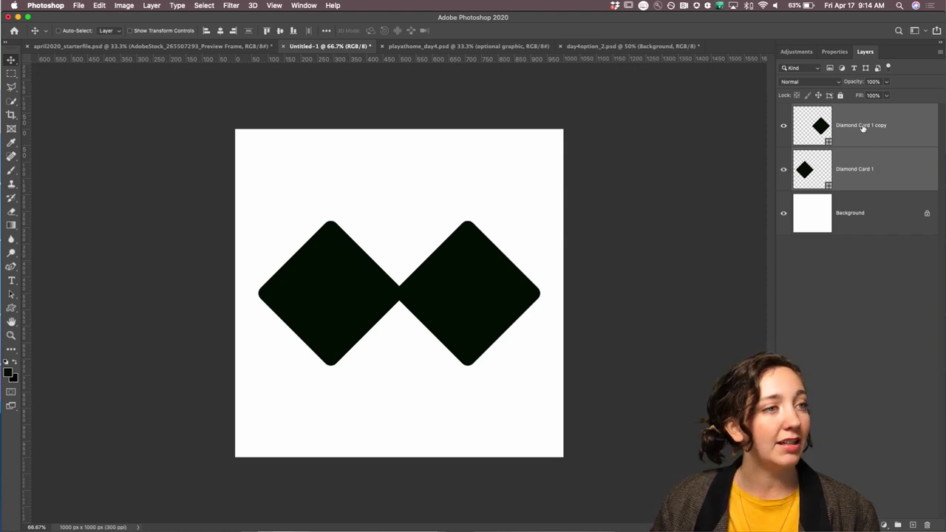
# Step: Merge the Diamond Card 1 and Diamond Card 1 copy layers into a single shape layer
pyautogui.click(865, 269)
pyautogui.click(875, 123)
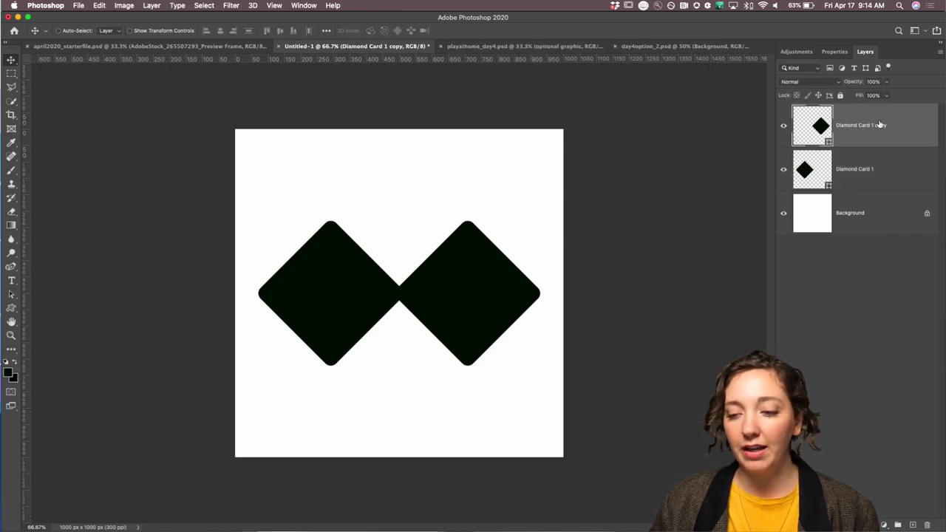
pyautogui.keyDown('shift'); pyautogui.click(878, 166); pyautogui.keyUp('shift')
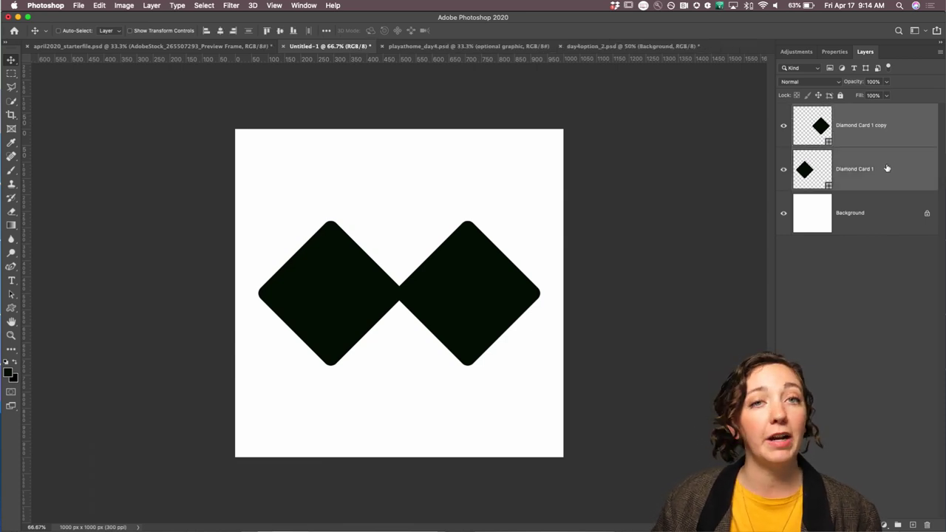
pyautogui.rightClick(887, 168)
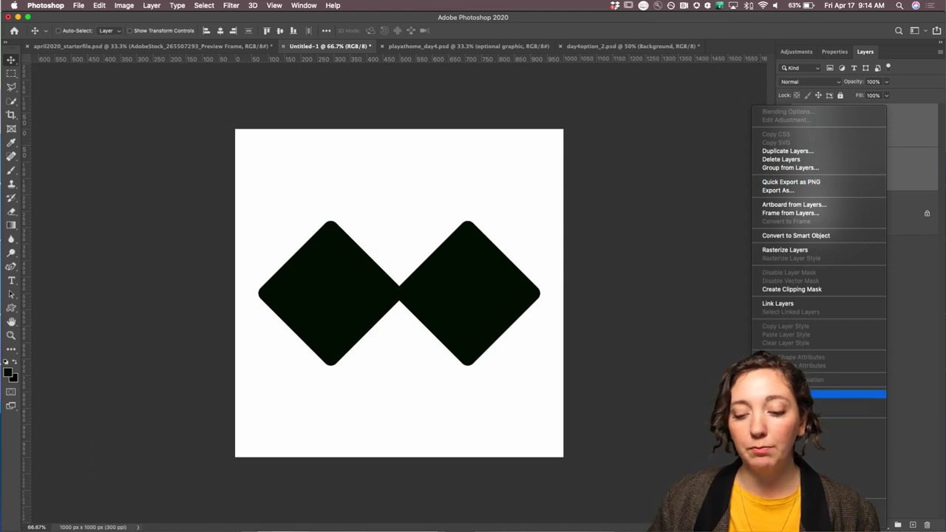
pyautogui.click(850, 403)
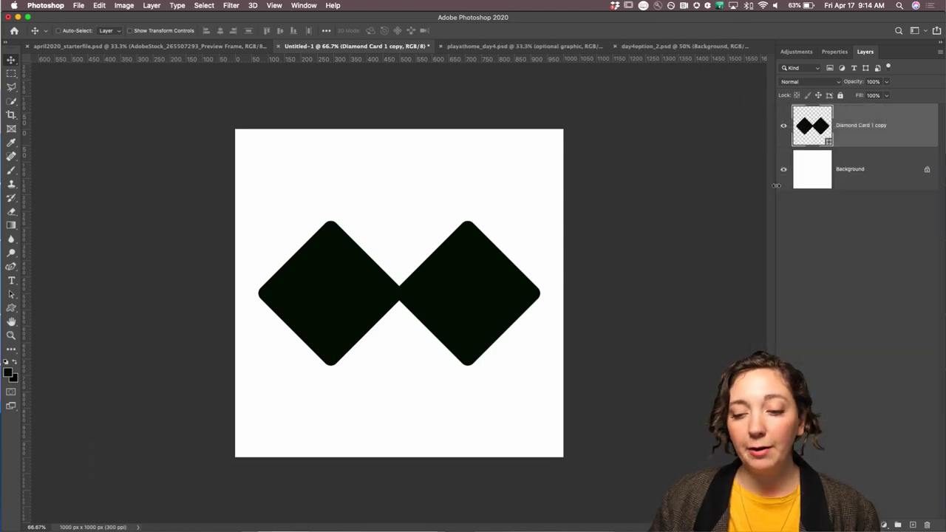
# Step: Change the fill color of the merged diamond shape to the recently used blue-violet
pyautogui.click(12, 309)
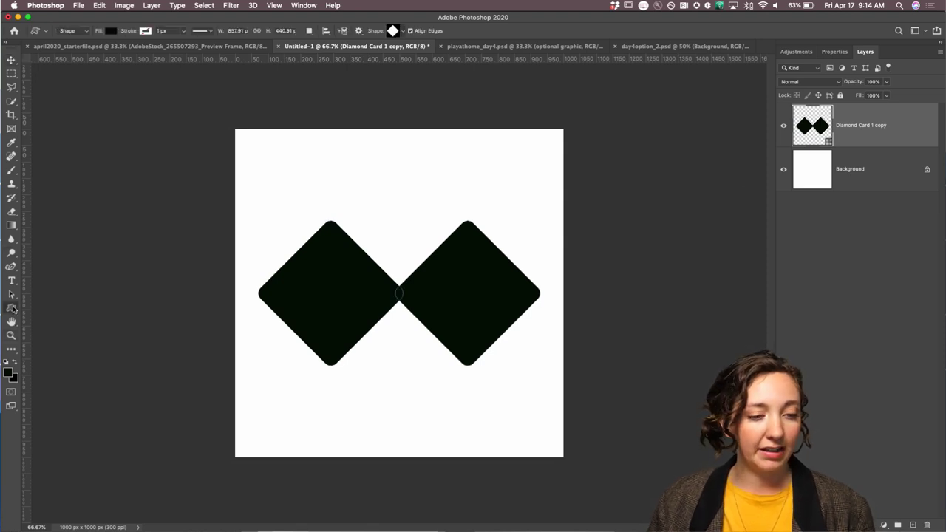
pyautogui.click(111, 32)
pyautogui.click(121, 84)
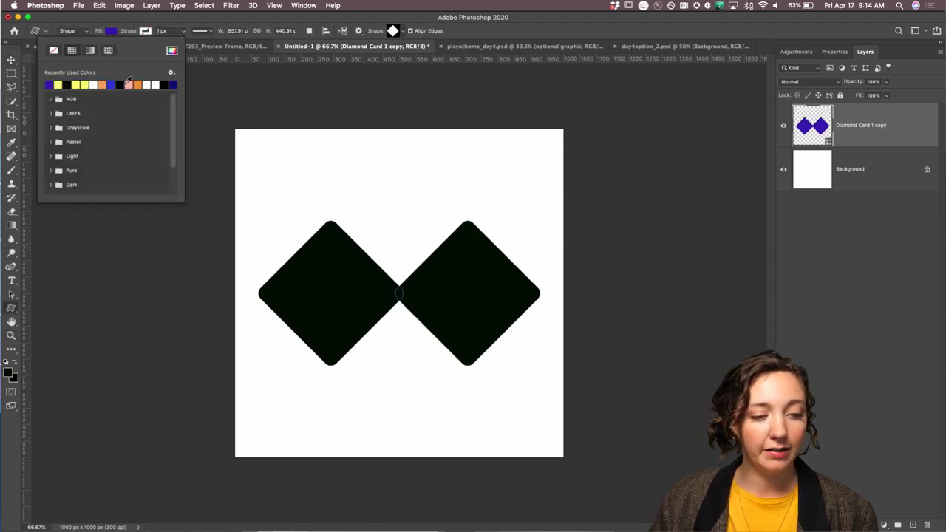
pyautogui.click(131, 83)
pyautogui.click(155, 84)
pyautogui.click(66, 84)
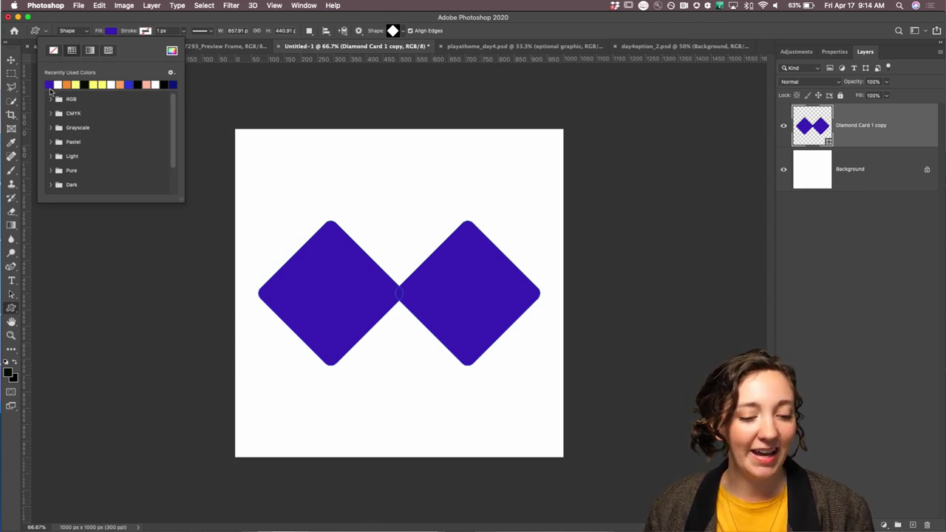
# Step: Convert the merged diamond shape layer to a frame named "snake eyes", keeping its 858 by 441 px size
pyautogui.click(12, 60)
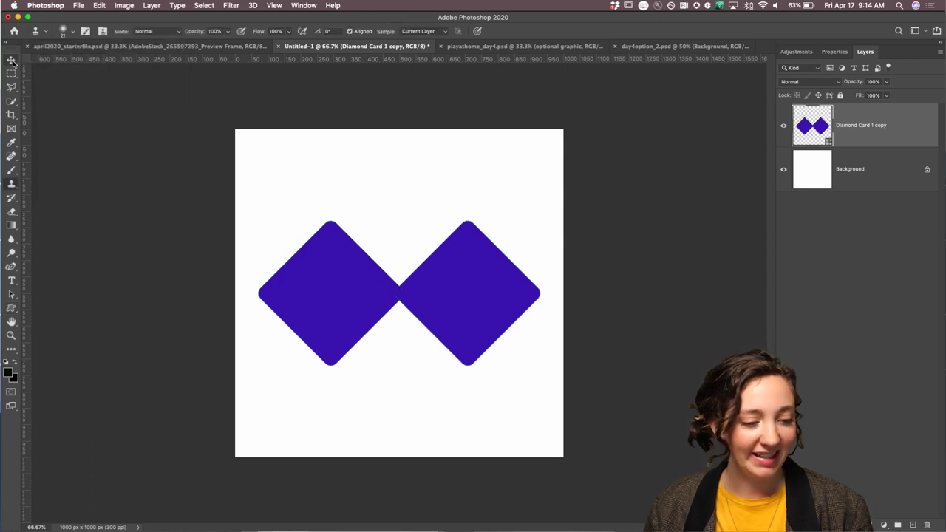
pyautogui.click(11, 182)
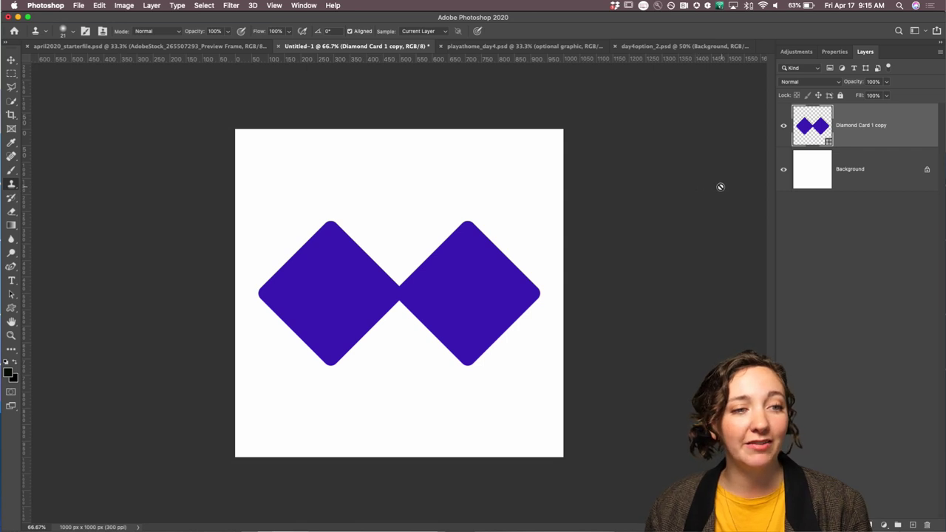
pyautogui.rightClick(875, 125)
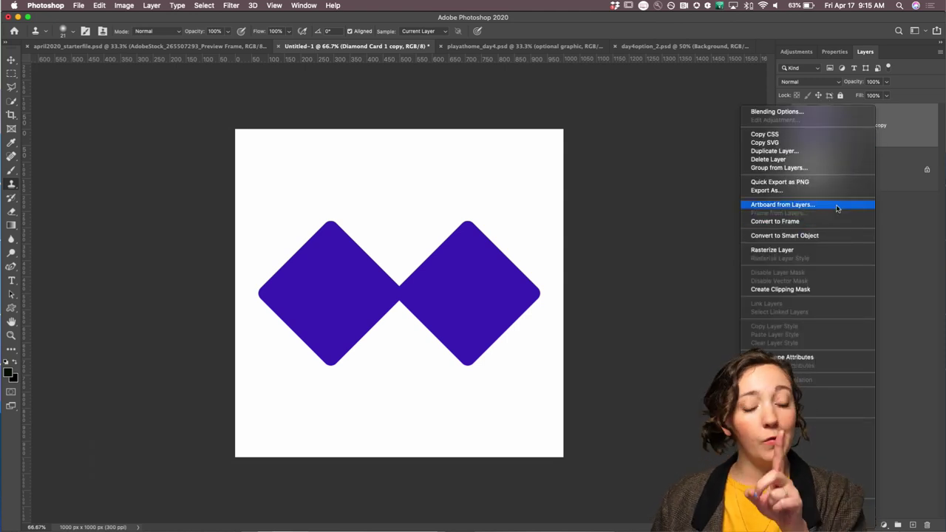
pyautogui.click(919, 126)
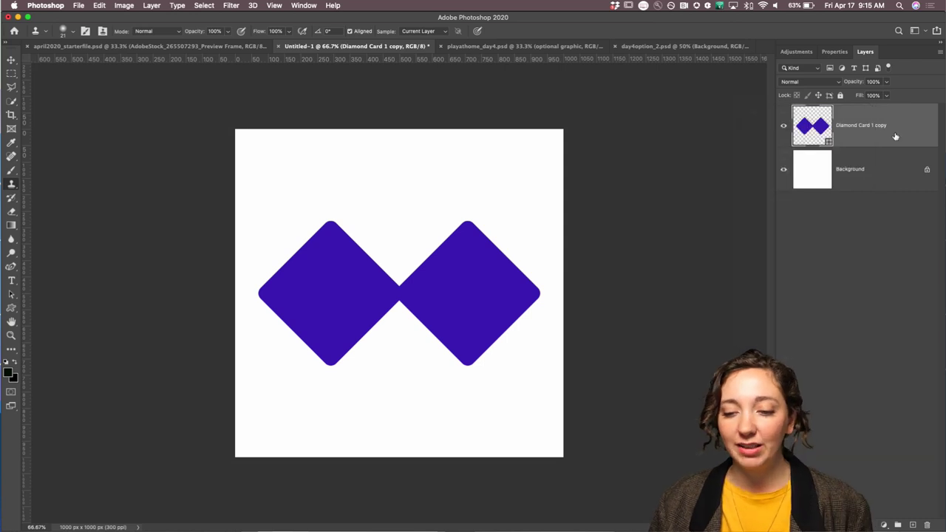
pyautogui.click(150, 6)
pyautogui.moveTo(157, 17)
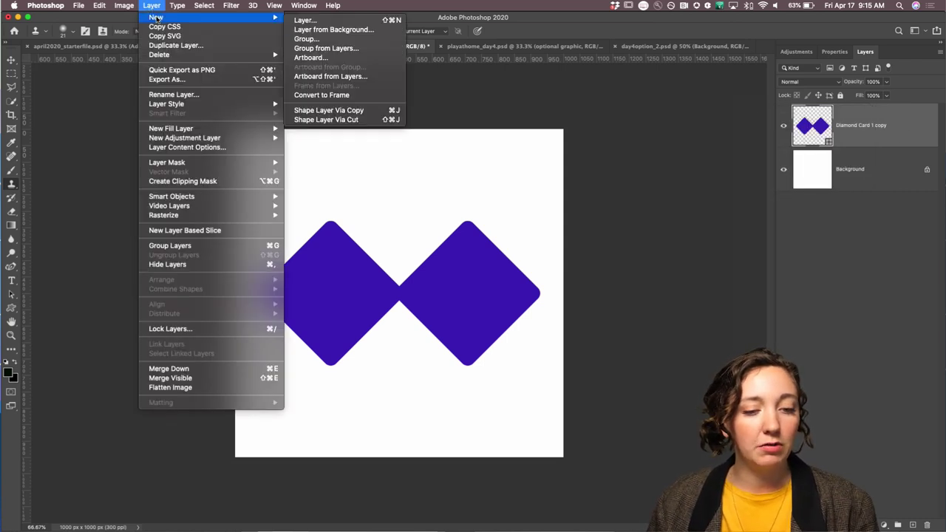
pyautogui.click(339, 96)
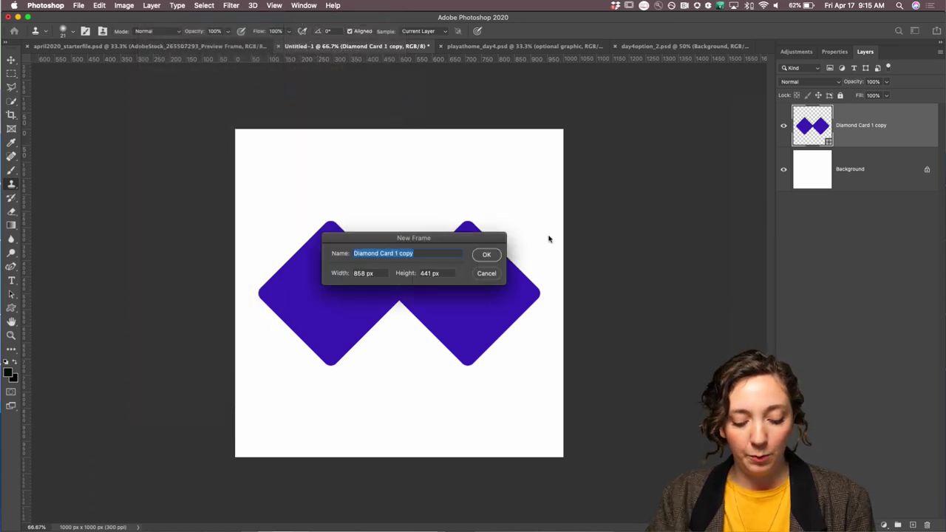
pyautogui.write('sk')
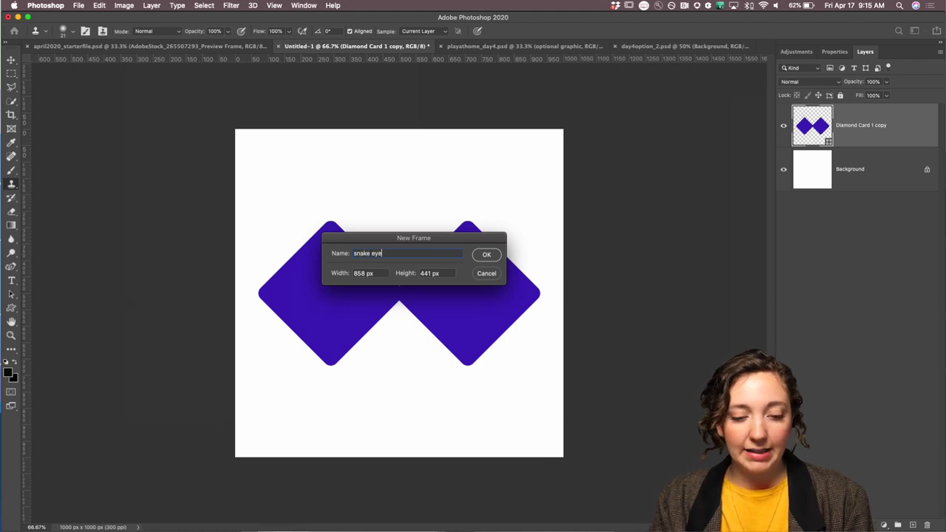
pyautogui.click(495, 255)
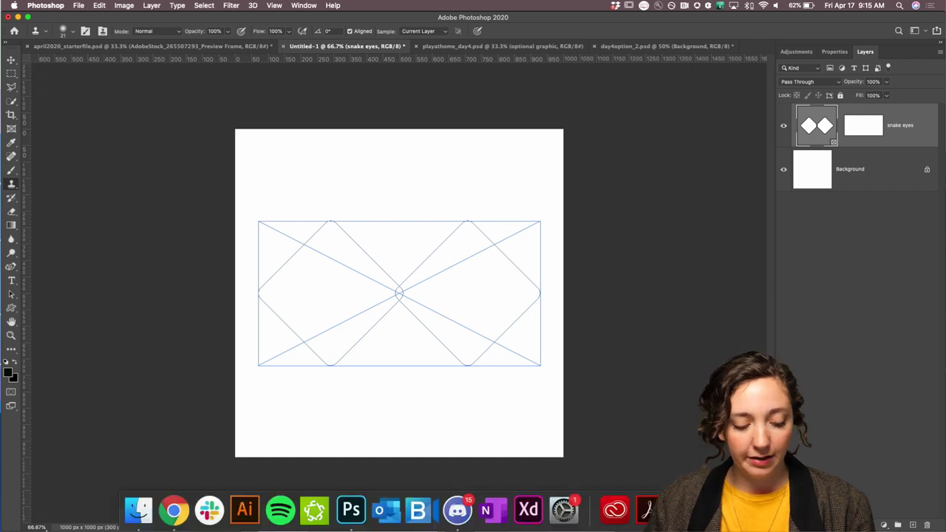
# Step: Place AdobeStock_265507293.jpeg from the DAY4 folder into the snake eyes frame
pyautogui.click(137, 512)
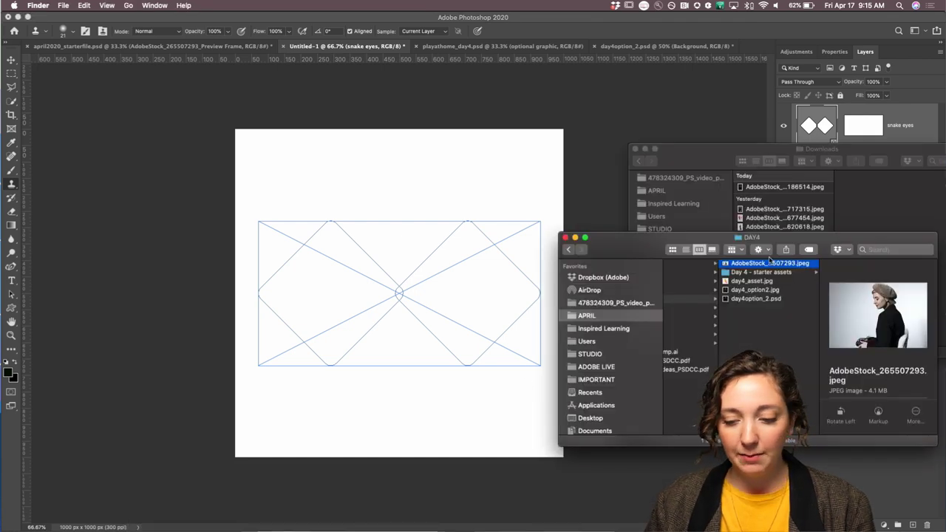
pyautogui.moveTo(774, 266)
pyautogui.mouseDown()
pyautogui.moveTo(416, 291)
pyautogui.moveTo(487, 332)
pyautogui.moveTo(514, 331)
pyautogui.mouseUp()
pyautogui.press('v')
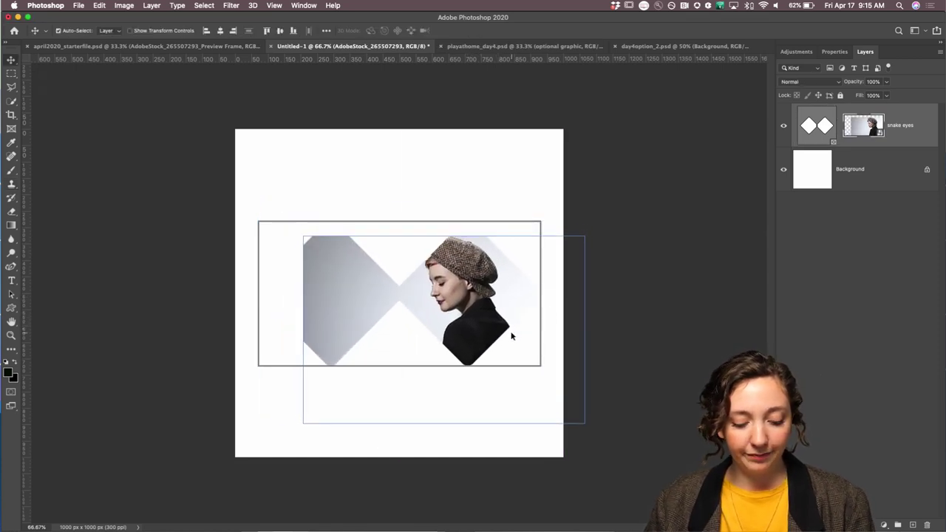
# Step: Enlarge the photo inside the frame to about 1060 px wide and position the woman's head across the point where the diamonds meet
pyautogui.press('super+t')
pyautogui.moveTo(307, 235); pyautogui.dragTo(237, 193)
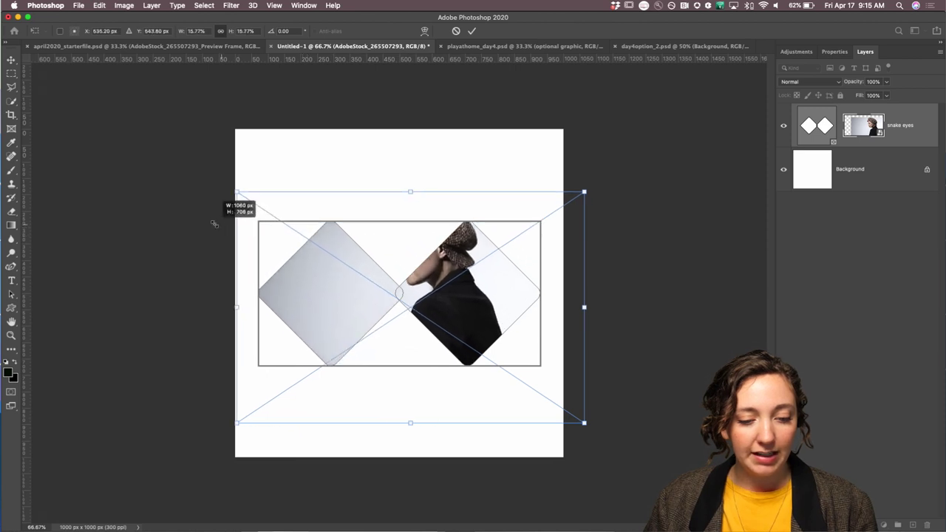
pyautogui.moveTo(442, 287); pyautogui.dragTo(406, 308)
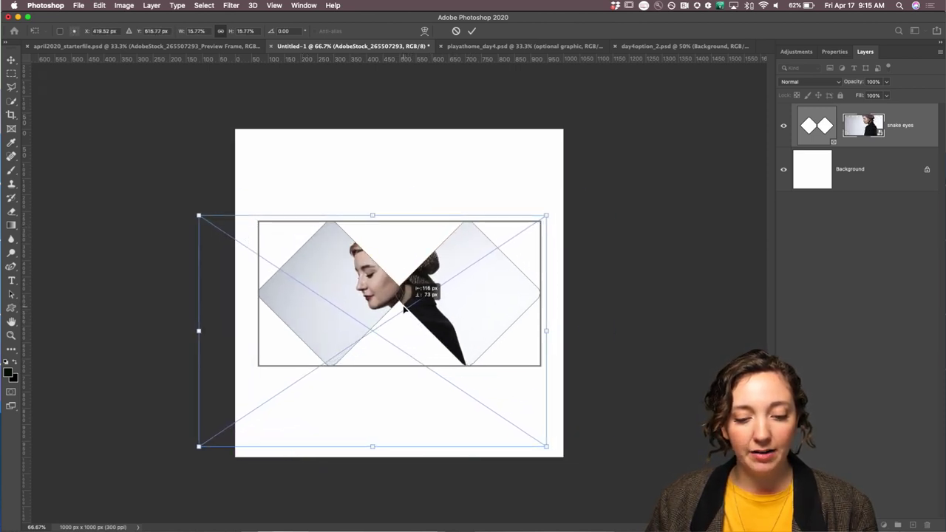
pyautogui.press('Return')
pyautogui.press('b')
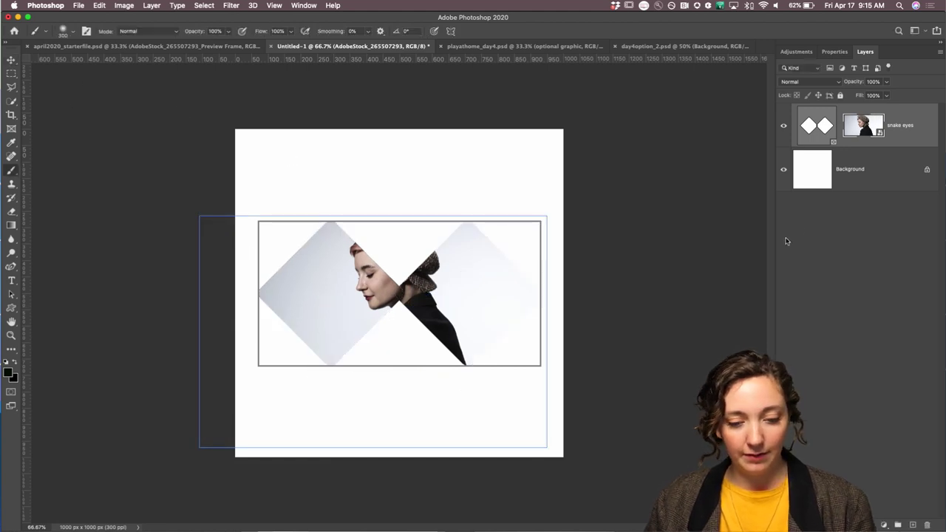
pyautogui.click(831, 175)
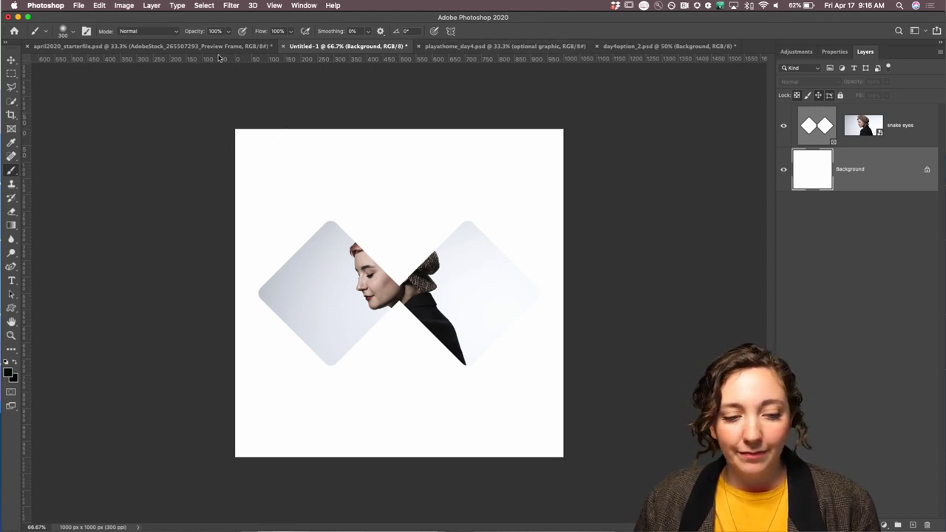
# Step: Switch to april2020_starterfile.psd and compare the portrait with and without the Color Fill 1 layer
pyautogui.click(196, 47)
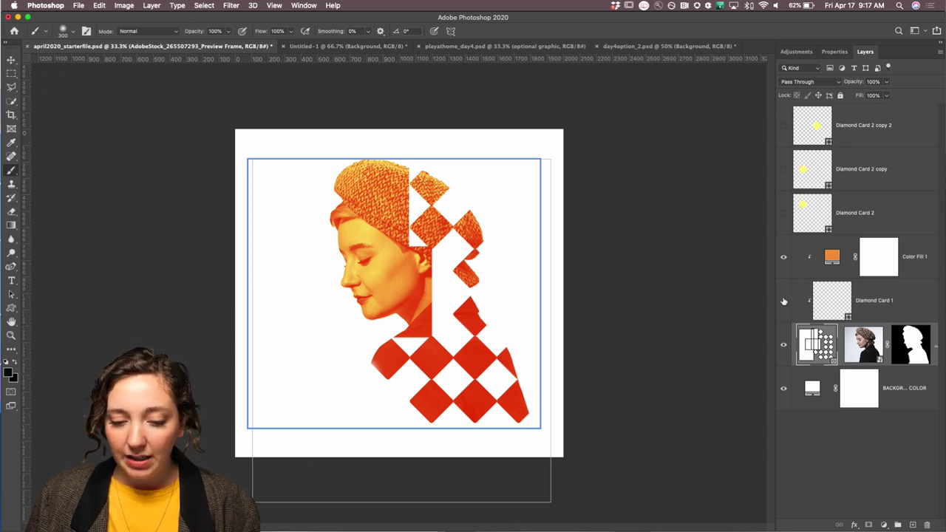
pyautogui.click(783, 256)
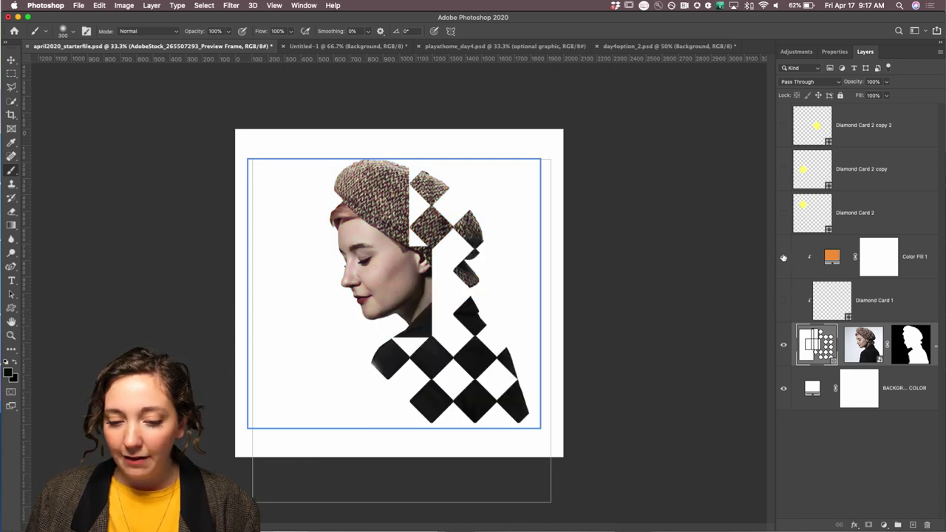
pyautogui.click(784, 257)
# Step: Set the Color Fill 1 layer's blend mode to Normal and release it from its clipping mask
pyautogui.click(833, 257)
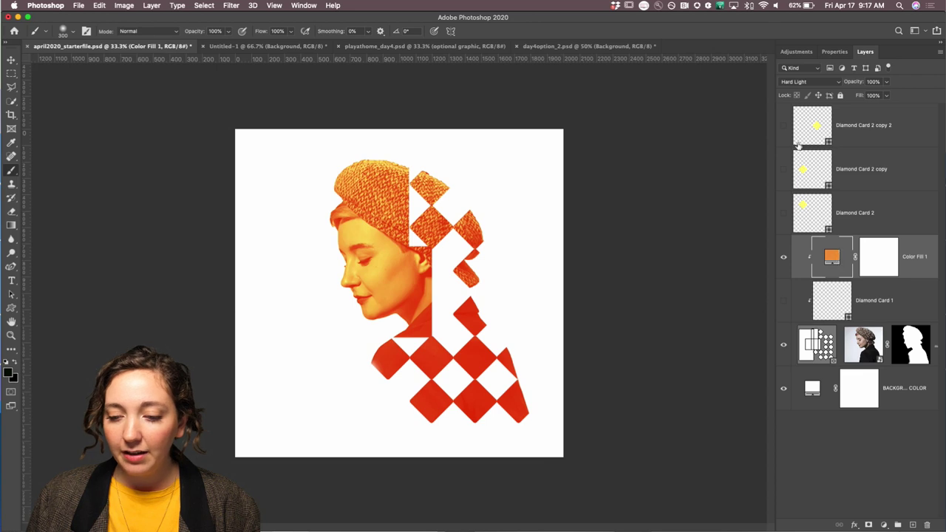
pyautogui.click(799, 81)
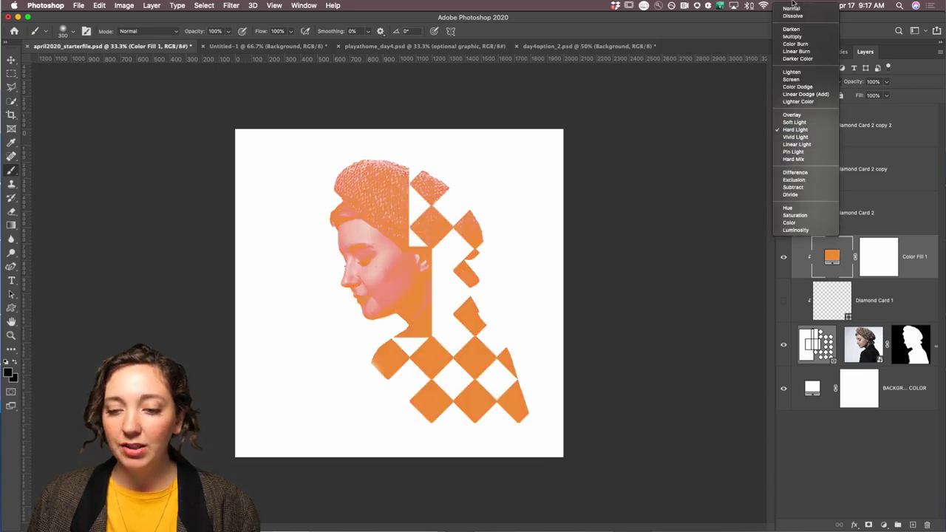
pyautogui.click(791, 10)
pyautogui.moveTo(833, 257)
pyautogui.mouseDown()
pyautogui.moveTo(832, 222)
pyautogui.moveTo(832, 259)
pyautogui.mouseUp()
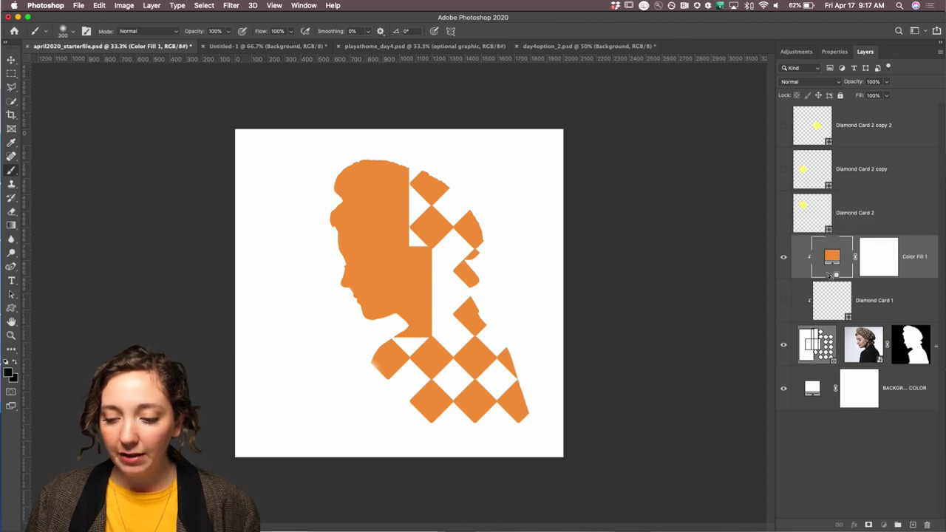
pyautogui.keyDown('alt'); pyautogui.click(820, 281); pyautogui.keyUp('alt')
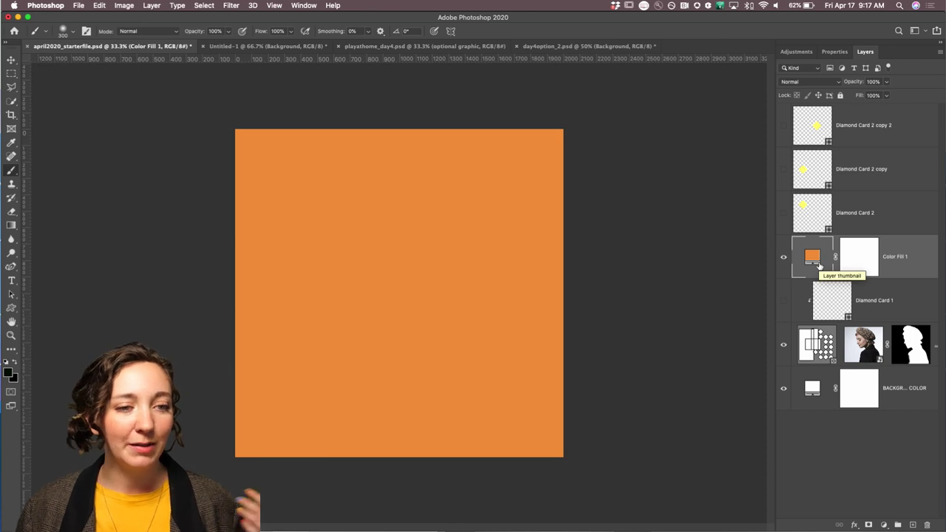
# Step: Set the Color Fill 1 layer's blend mode to Pin Light and clip it to the portrait frame below
pyautogui.click(811, 81)
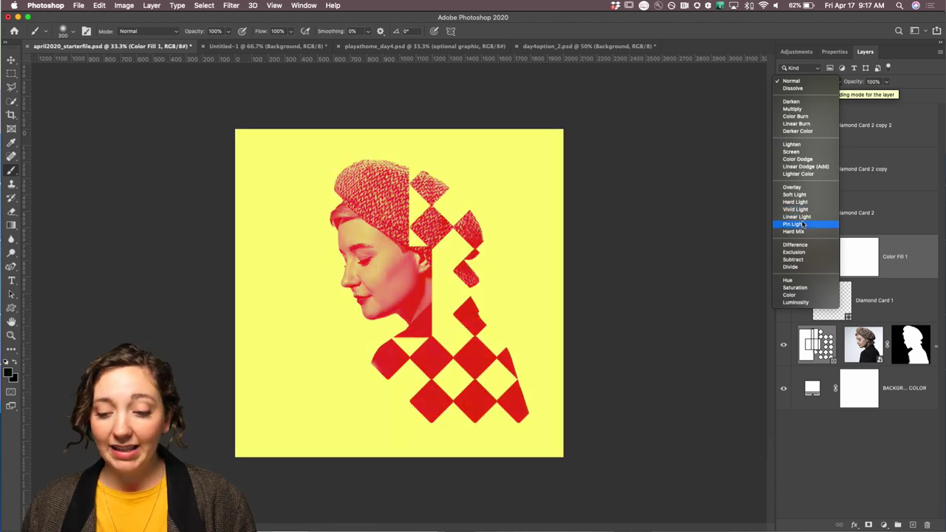
pyautogui.click(804, 224)
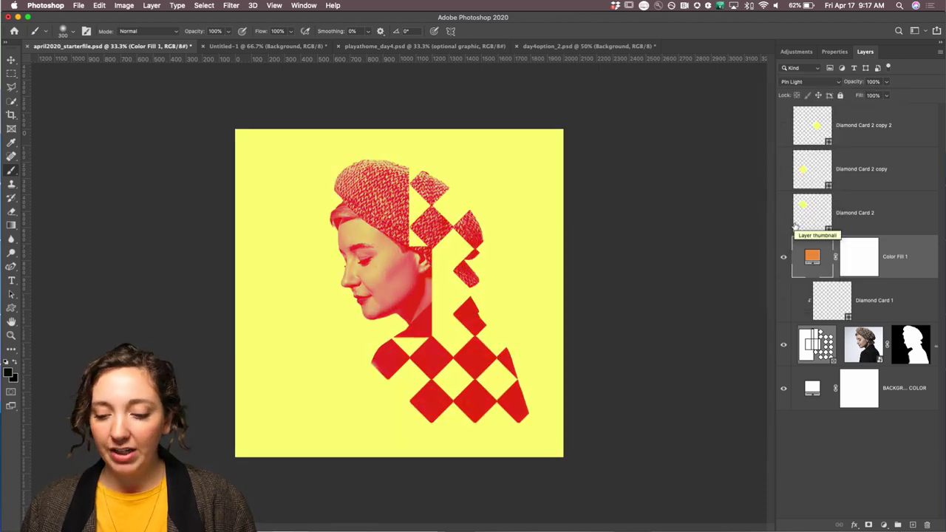
pyautogui.rightClick(902, 263)
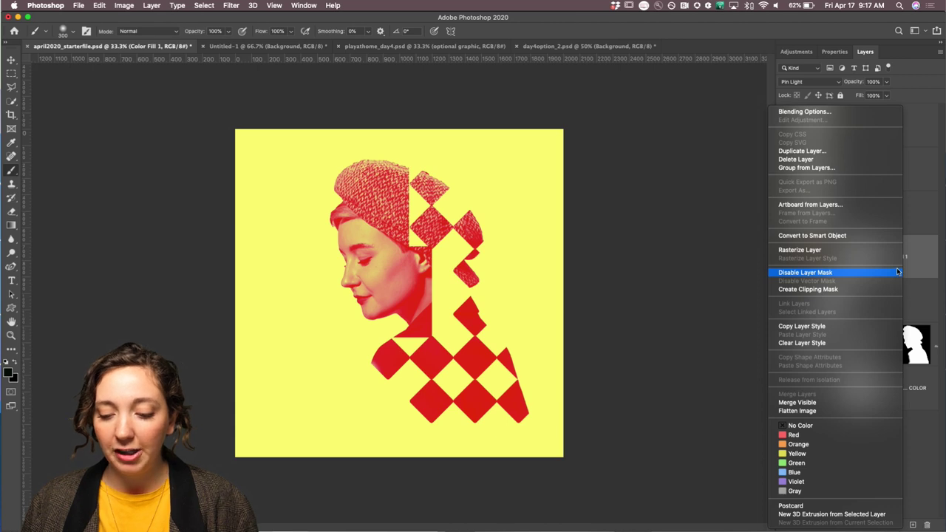
pyautogui.click(822, 291)
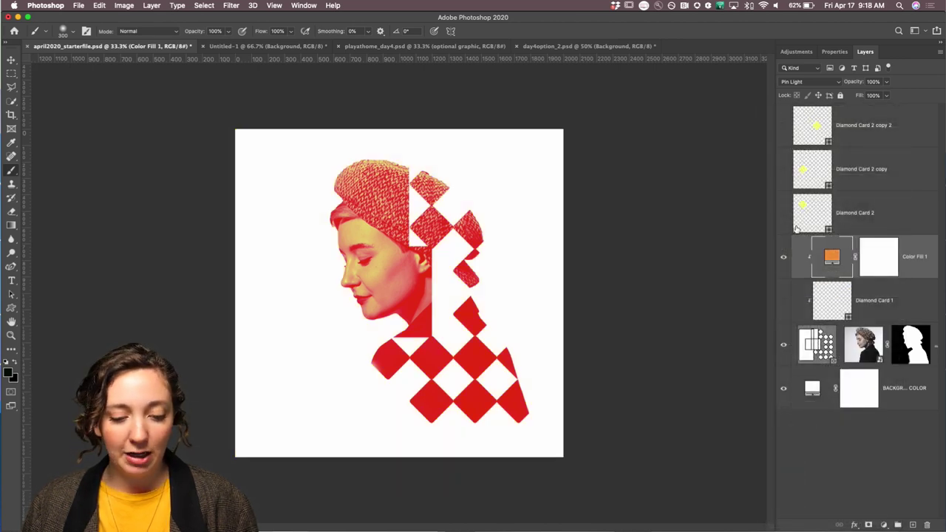
# Step: Show the four hidden Diamond Card layers and set the Diamond Card 2 copy 2 layer's blend mode to Divide
pyautogui.click(782, 299)
pyautogui.moveTo(783, 216); pyautogui.dragTo(782, 118)
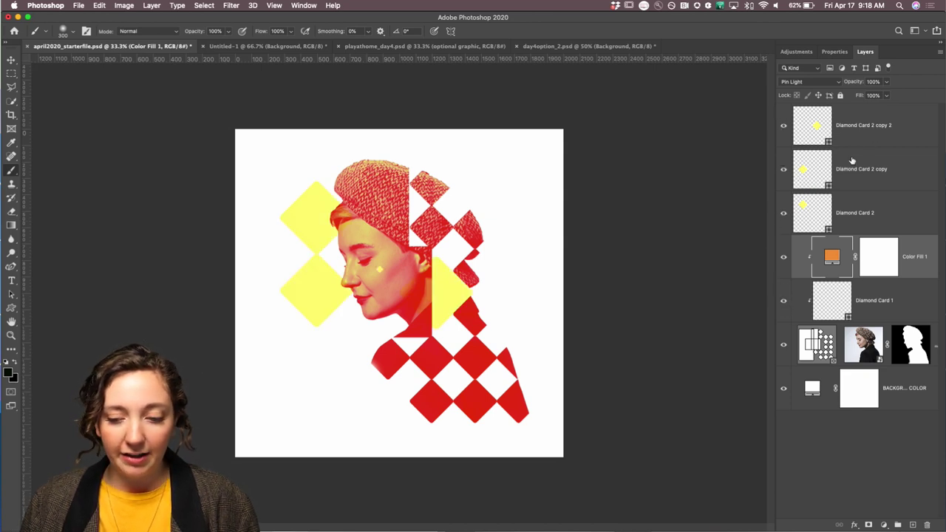
pyautogui.click(885, 169)
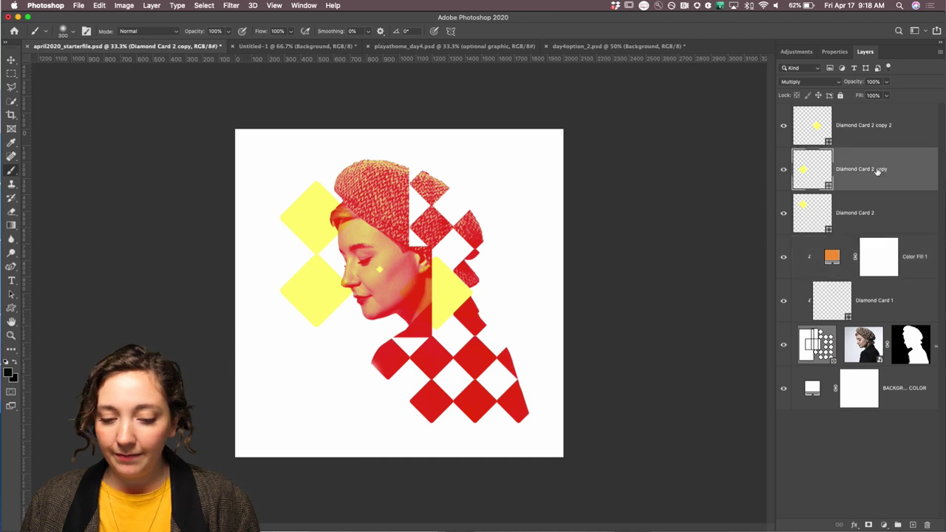
pyautogui.click(869, 132)
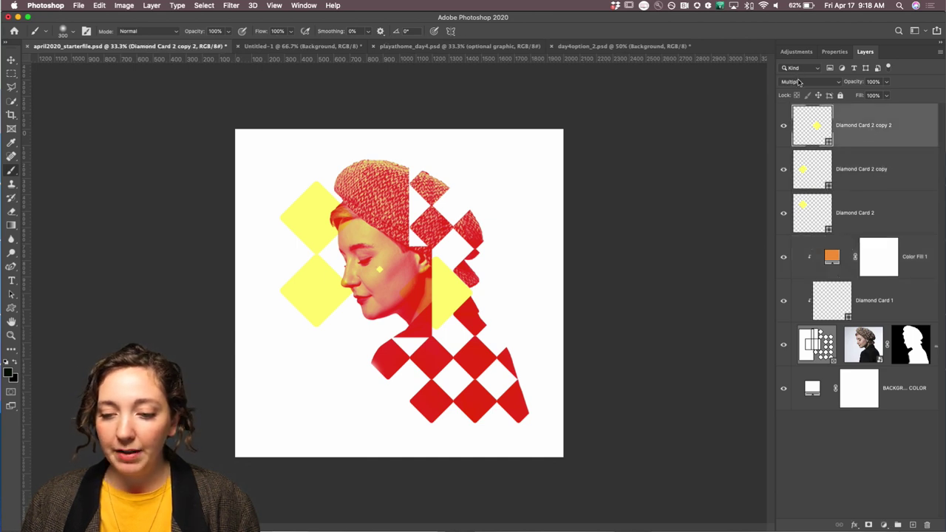
pyautogui.click(800, 81)
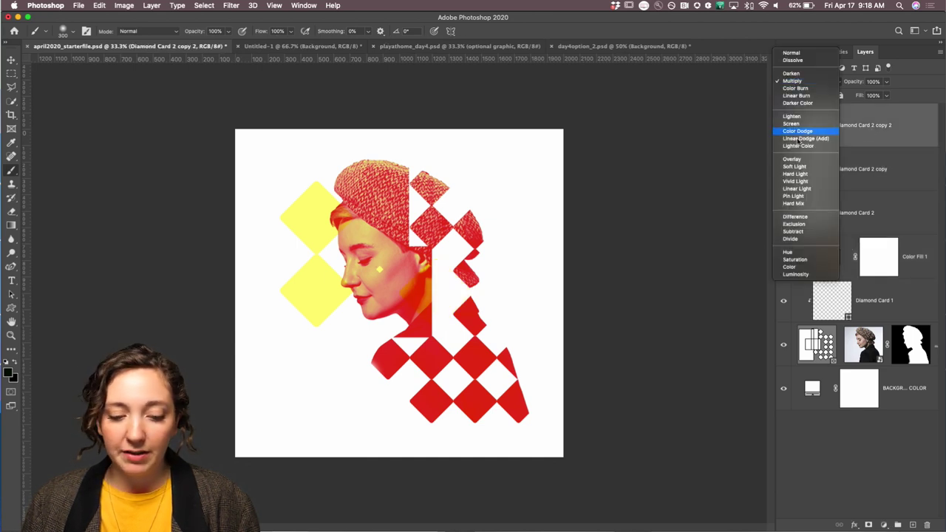
pyautogui.click(800, 239)
# Step: Preview other blend modes on the Diamond Card 2 copy layer and keep it on Multiply
pyautogui.click(875, 168)
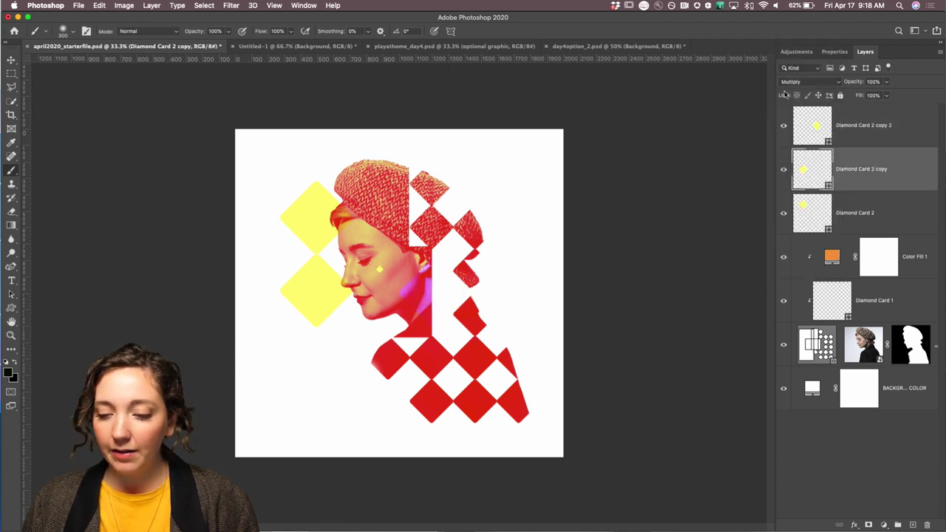
pyautogui.click(789, 83)
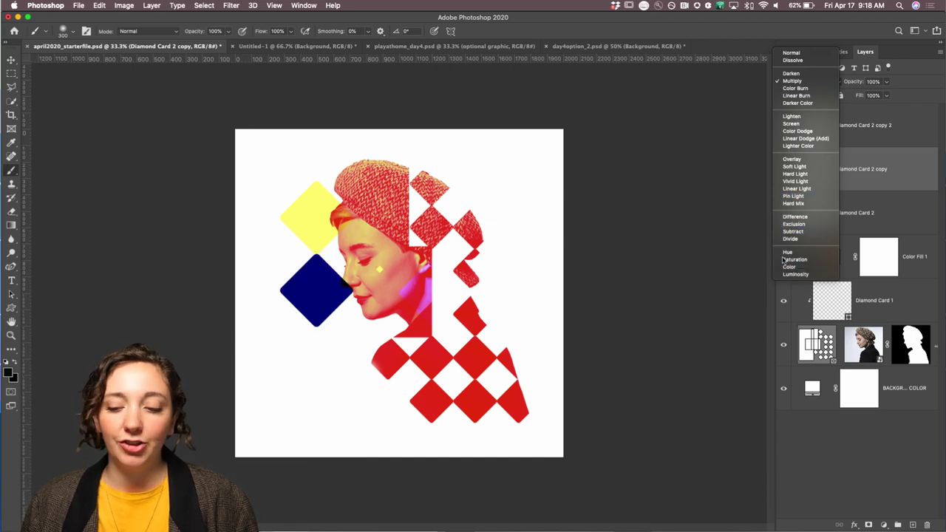
pyautogui.click(791, 81)
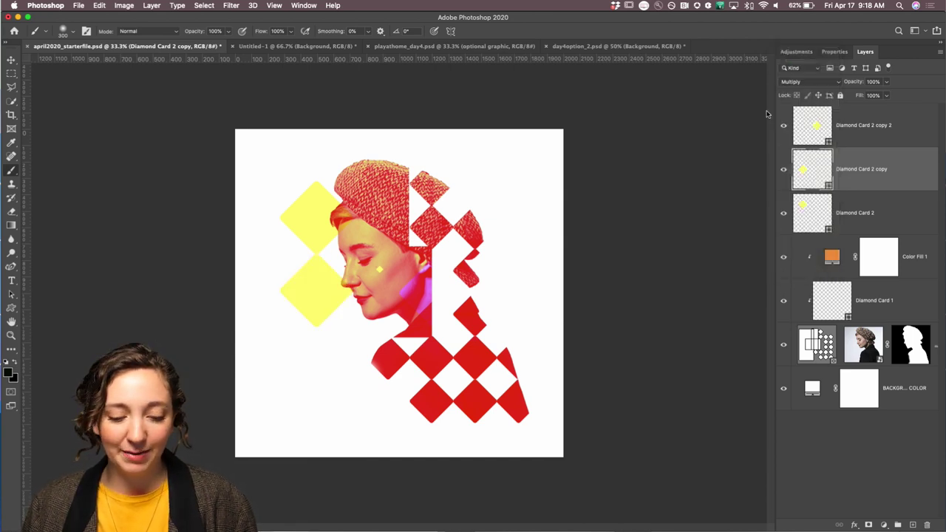
pyautogui.click(883, 212)
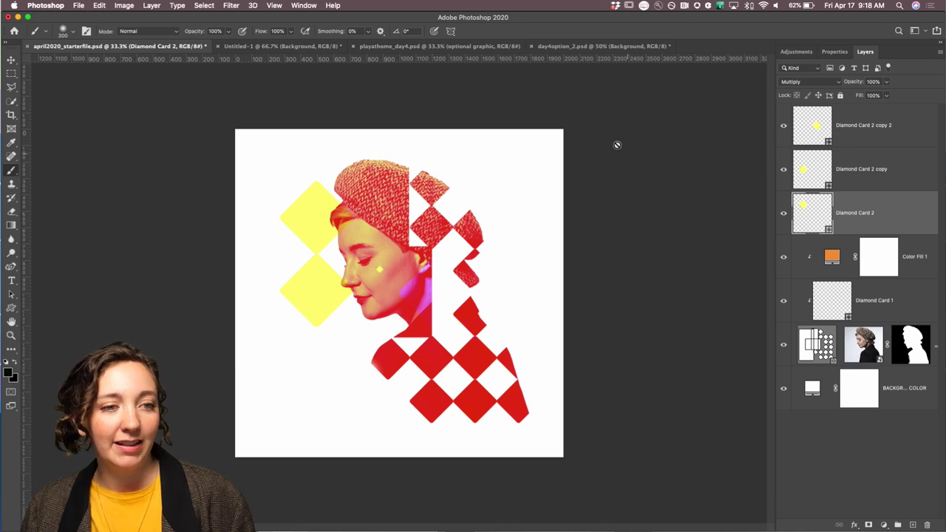
pyautogui.click(884, 171)
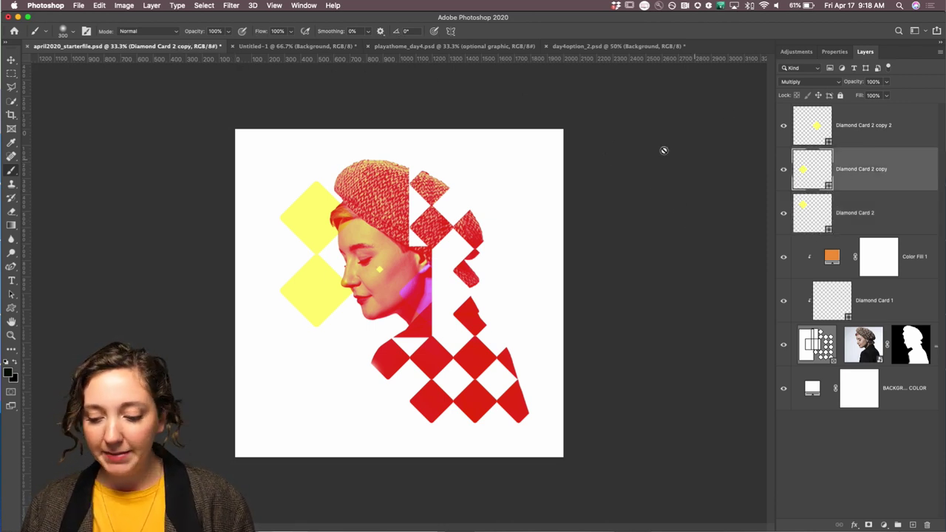
# Step: Try black (#000000) as the BACKGROUND COLOR layer's fill and cancel the change
pyautogui.doubleClick(811, 390)
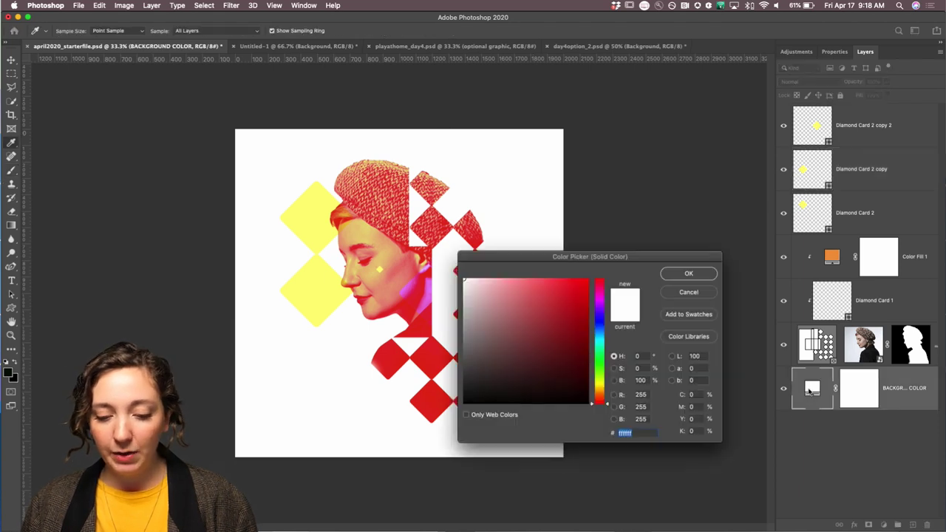
pyautogui.moveTo(550, 304); pyautogui.dragTo(468, 439)
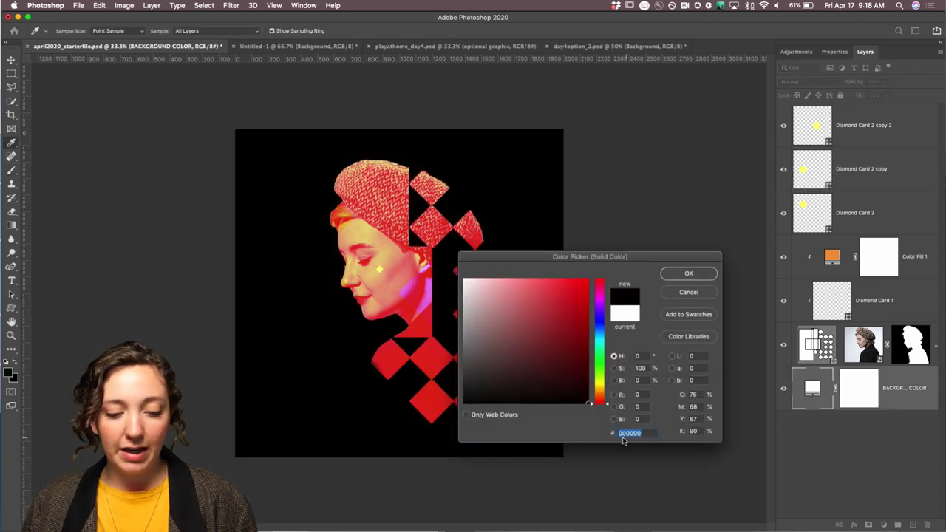
pyautogui.moveTo(650, 257); pyautogui.dragTo(795, 231)
pyautogui.click(835, 267)
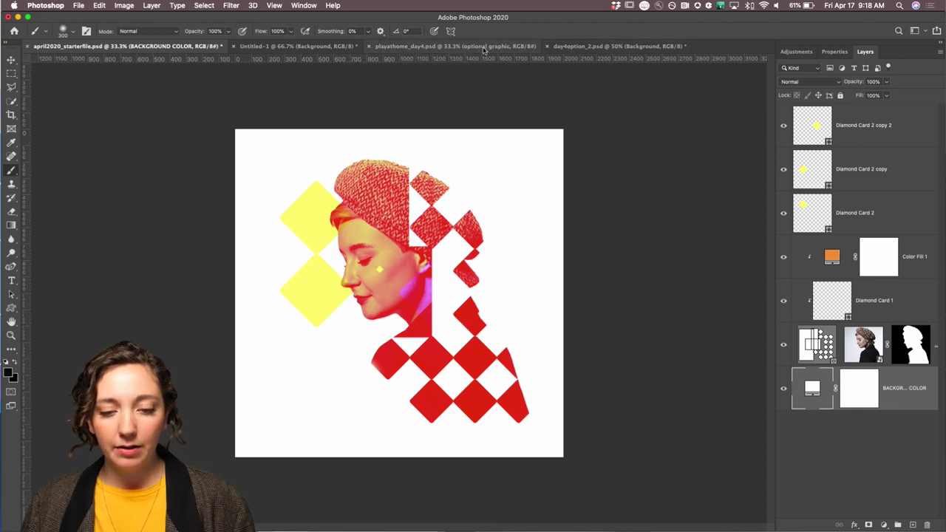
# Step: Switch to day4option_2.psd and hide its three side-strip frame layers, keeping only the central strip and Background displayed
pyautogui.click(625, 46)
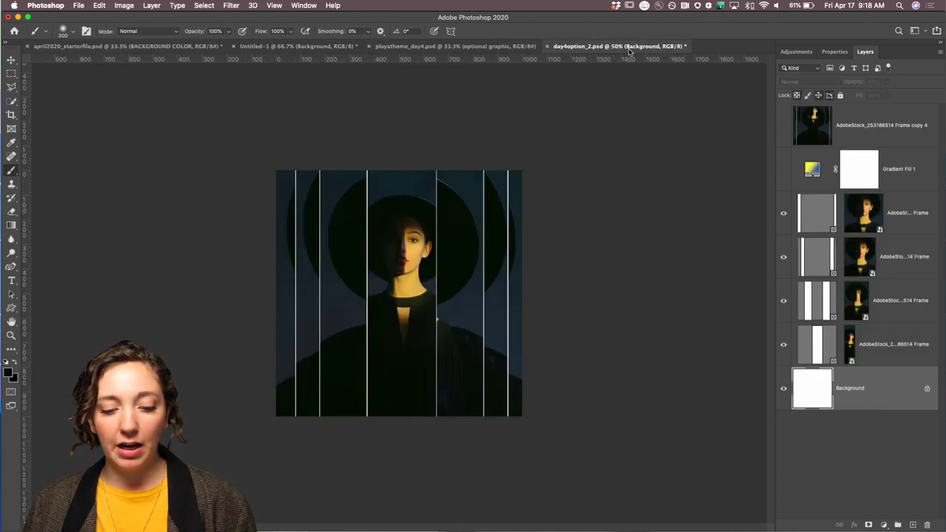
pyautogui.press('super+plus')
pyautogui.press('super+plus')
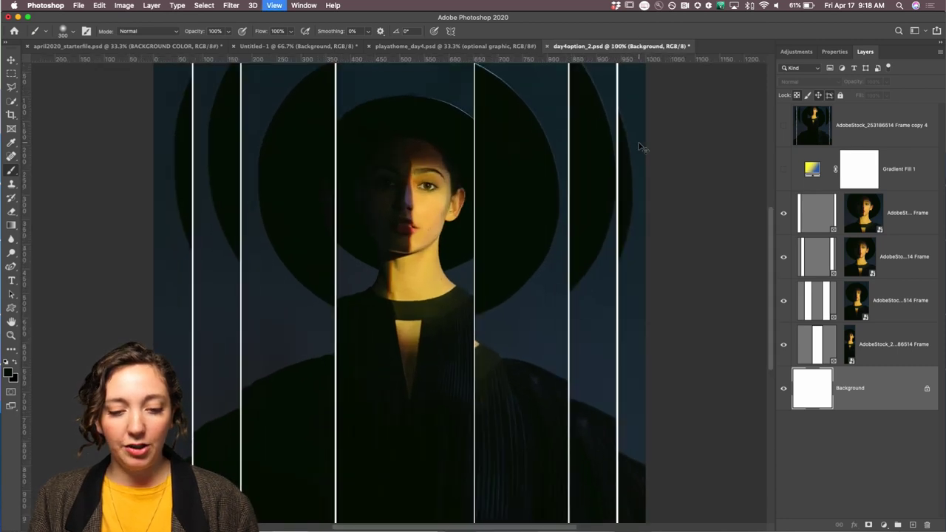
pyautogui.press('super+minus')
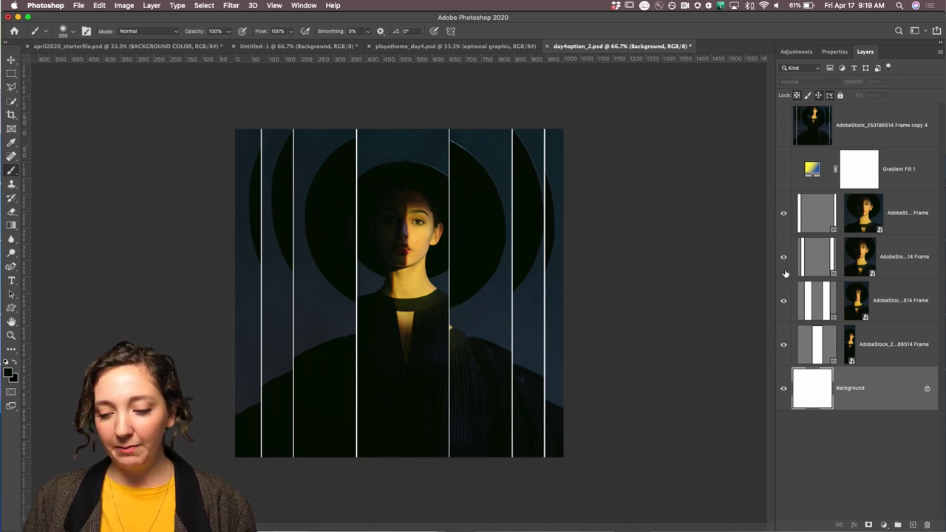
pyautogui.moveTo(787, 288); pyautogui.dragTo(802, 218)
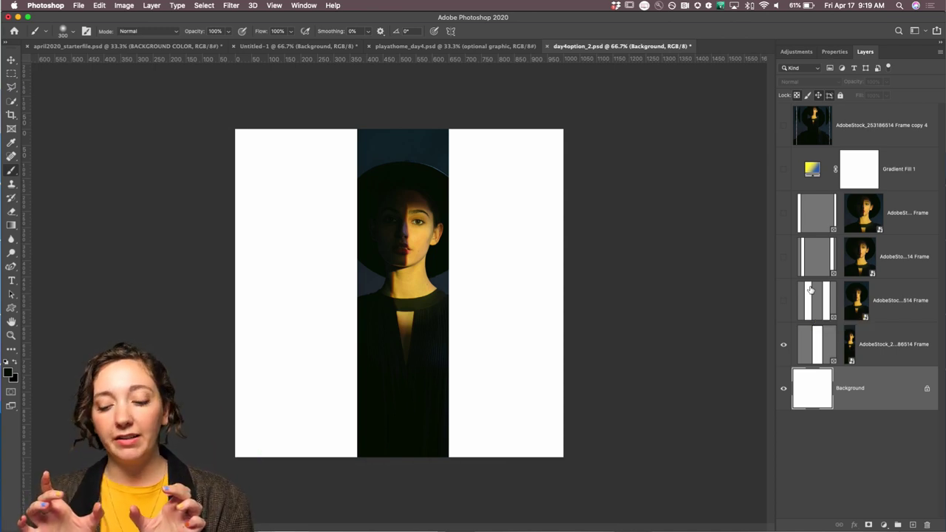
# Step: Show the three hidden side-strip frame layers again one by one, from the innermost pair to the outermost
pyautogui.click(784, 303)
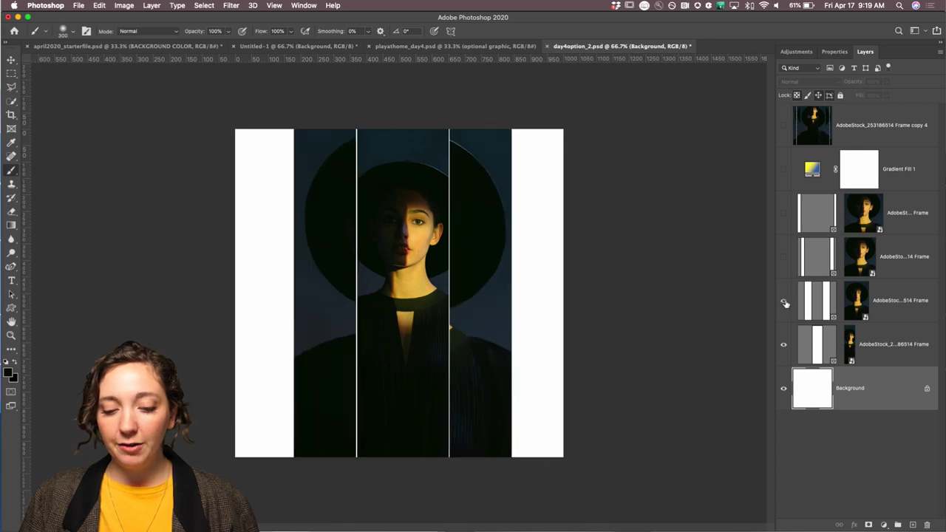
pyautogui.click(808, 266)
pyautogui.click(784, 256)
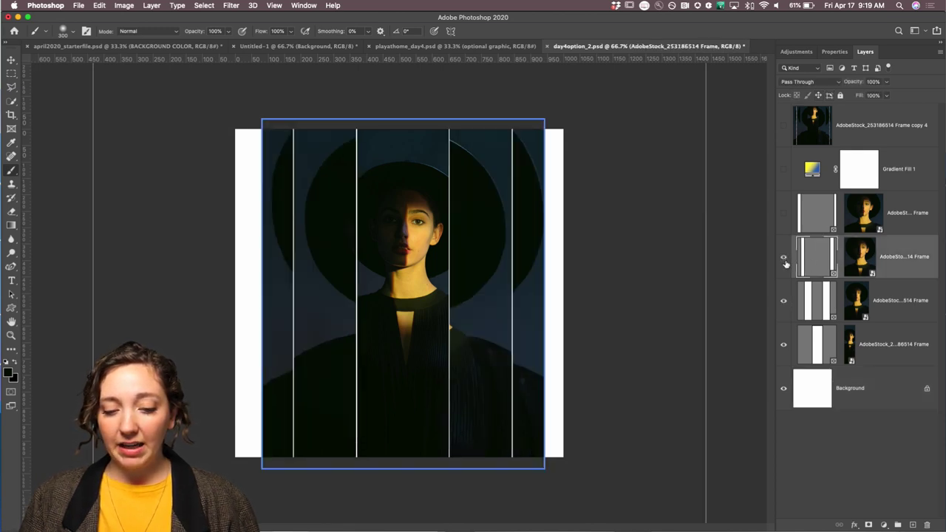
pyautogui.click(785, 216)
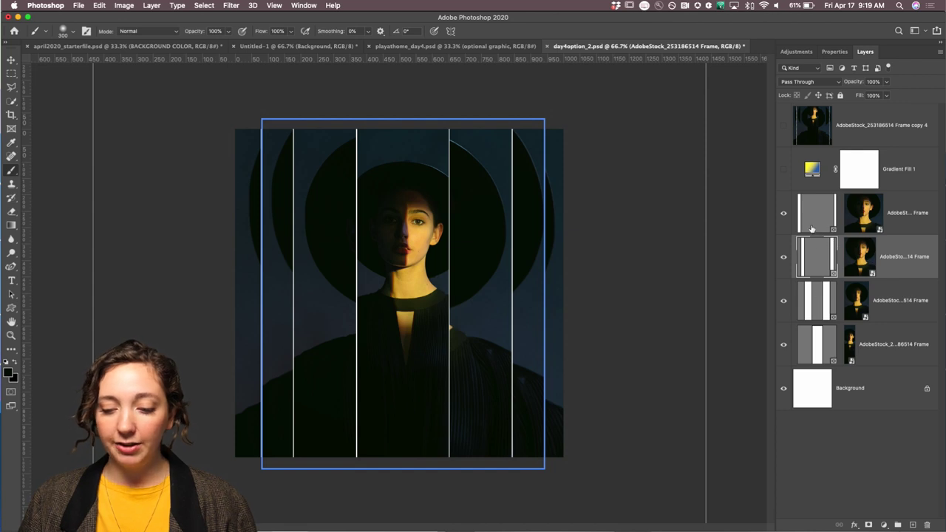
# Step: Open the source image inside the innermost side-strip frame layer, view it, and close it again
pyautogui.click(890, 219)
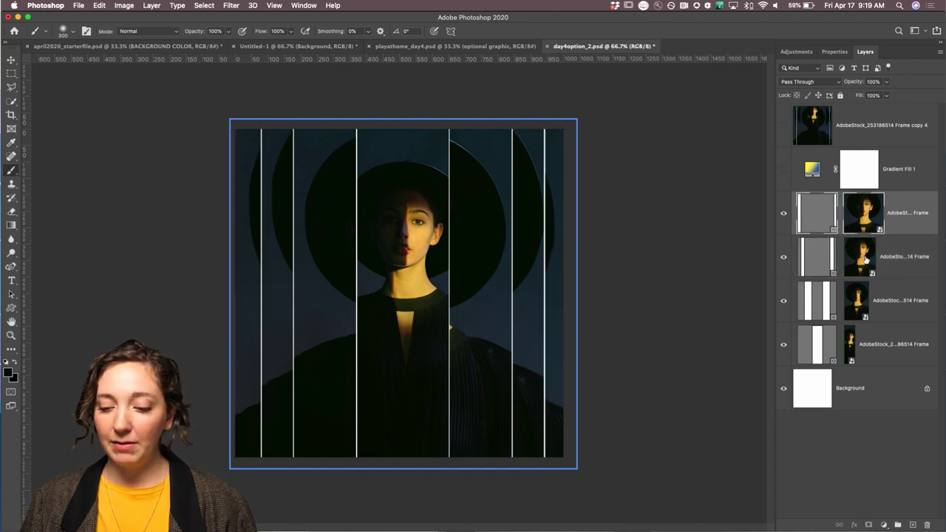
pyautogui.click(857, 300)
pyautogui.doubleClick(857, 300)
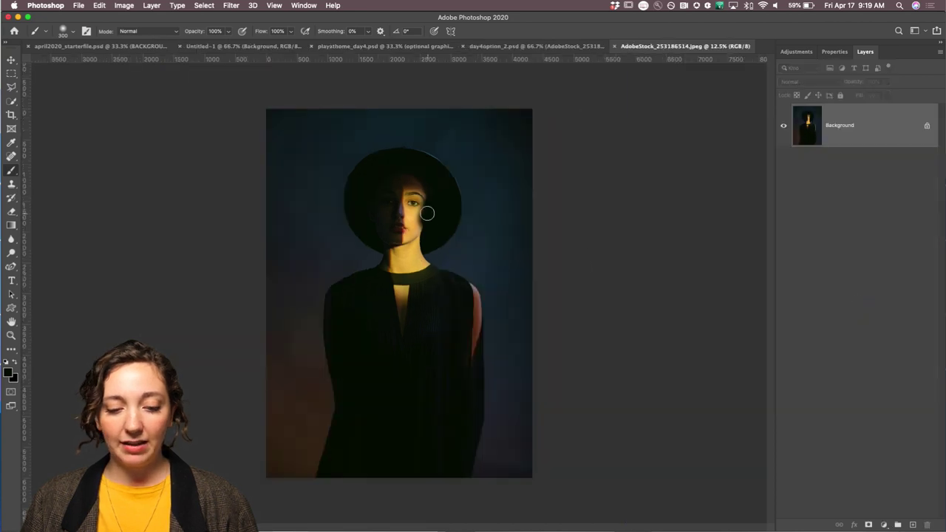
pyautogui.click(613, 46)
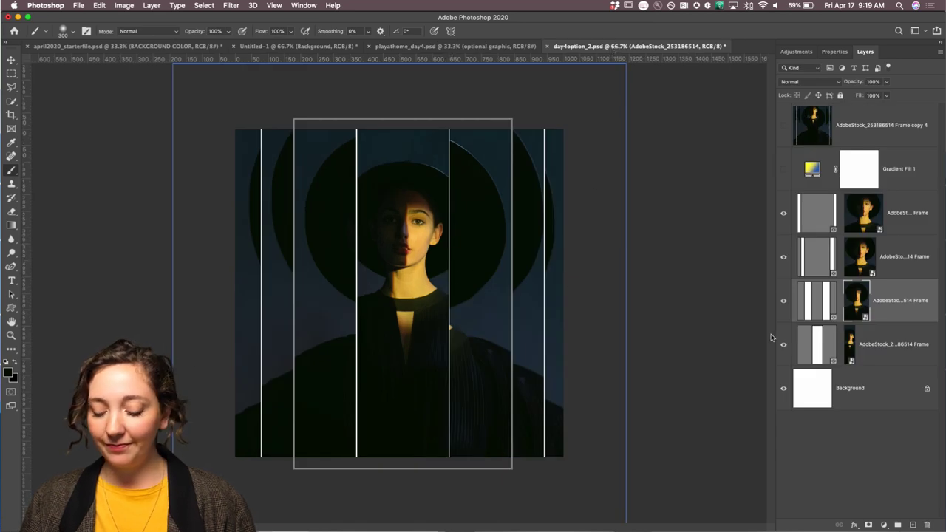
# Step: Select the frames in turn to inspect their outlines, ending on the outermost side-strip frame
pyautogui.click(815, 337)
pyautogui.click(818, 250)
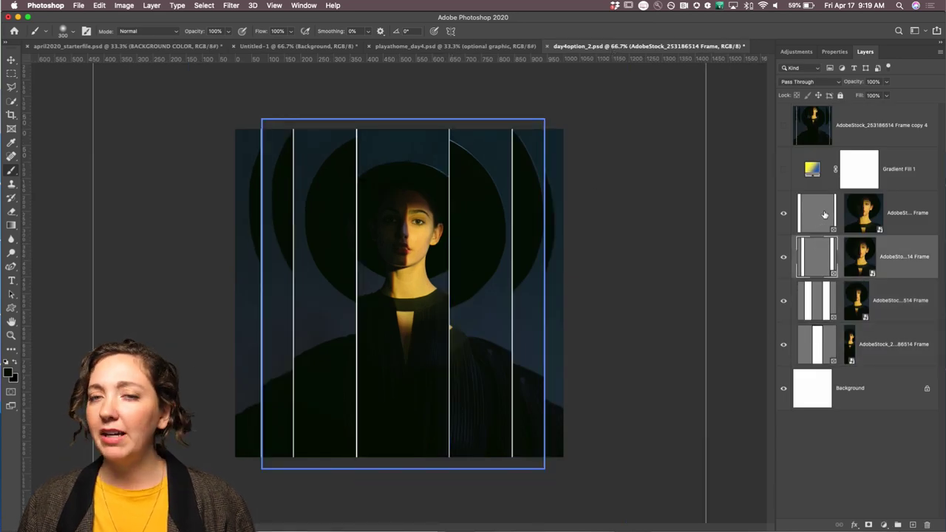
pyautogui.click(824, 215)
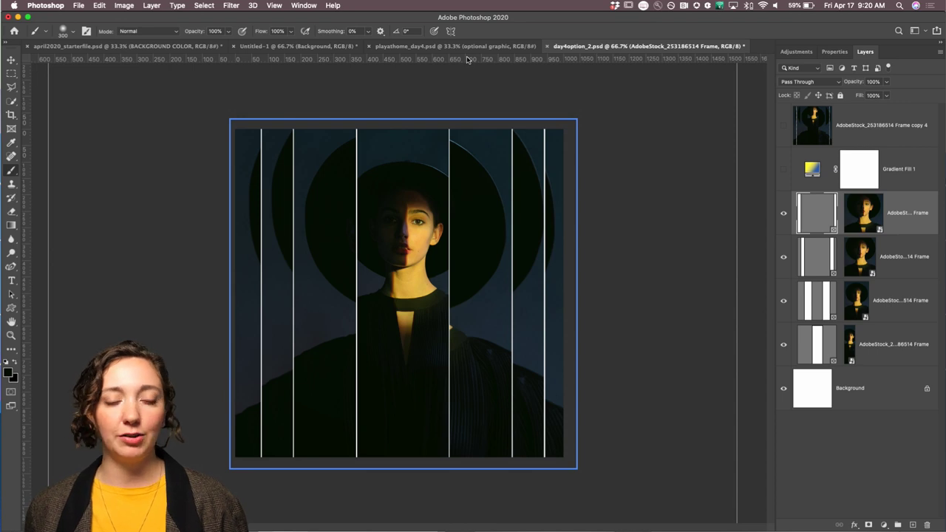
# Step: Compare the design with playathome_day4.psd, and show the Gradient Fill 1 and Frame copy 4 layers in day4option_2.psd
pyautogui.click(435, 47)
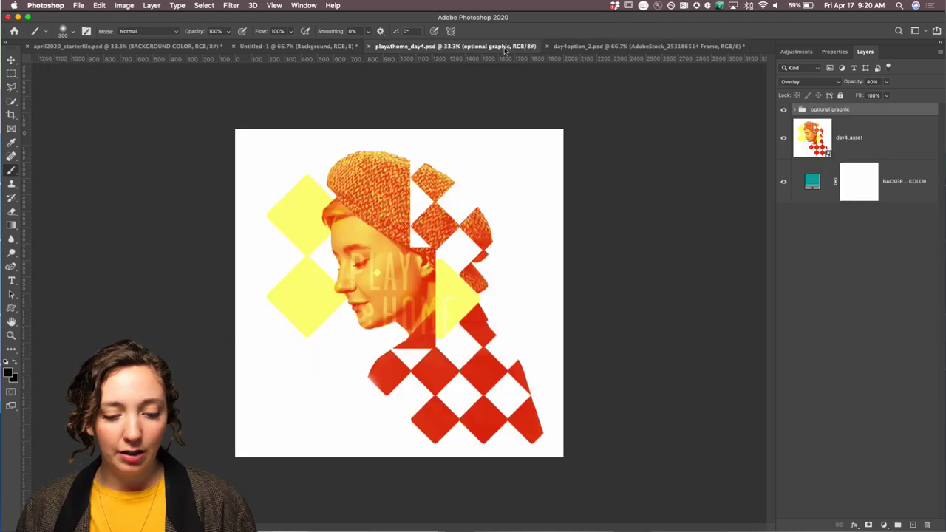
pyautogui.click(619, 47)
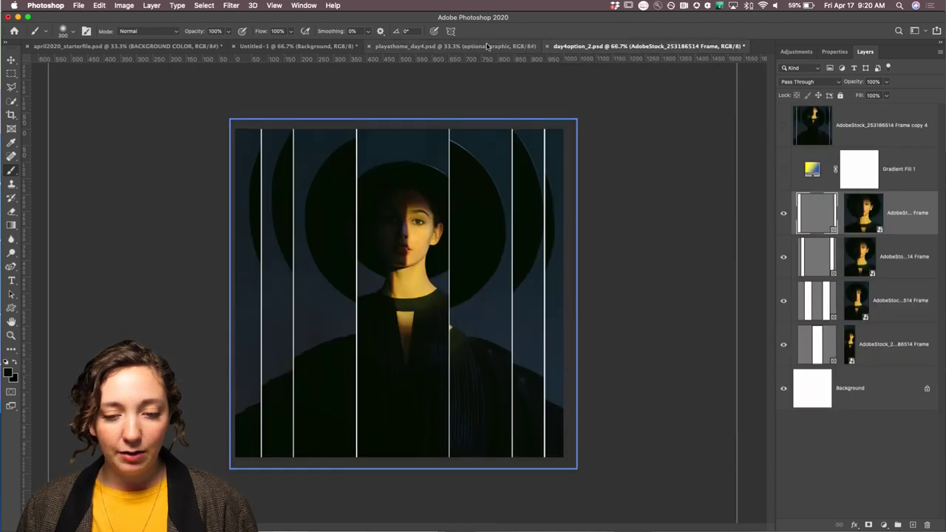
pyautogui.click(387, 47)
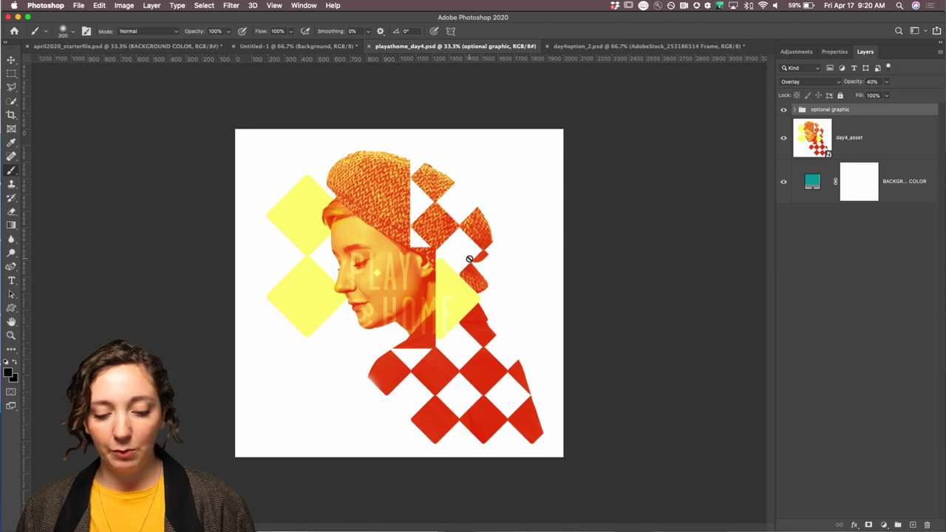
pyautogui.click(587, 46)
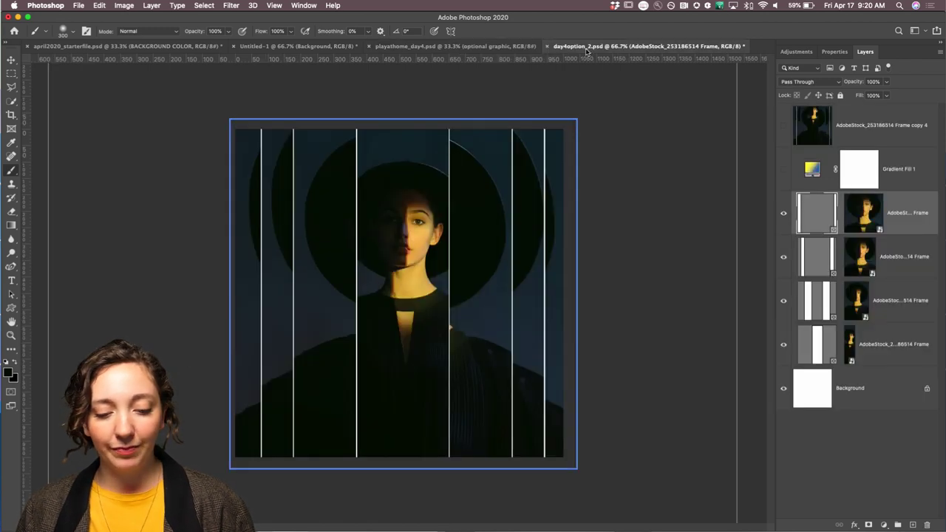
pyautogui.click(784, 170)
pyautogui.click(784, 125)
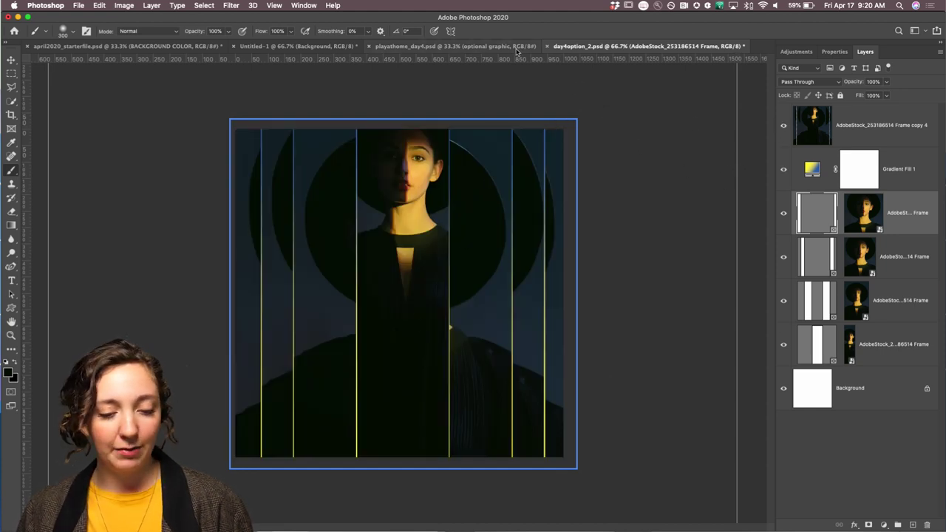
# Step: Switch to playathome_day4.psd, open its Export As settings and set the image width to 800 px
pyautogui.click(477, 47)
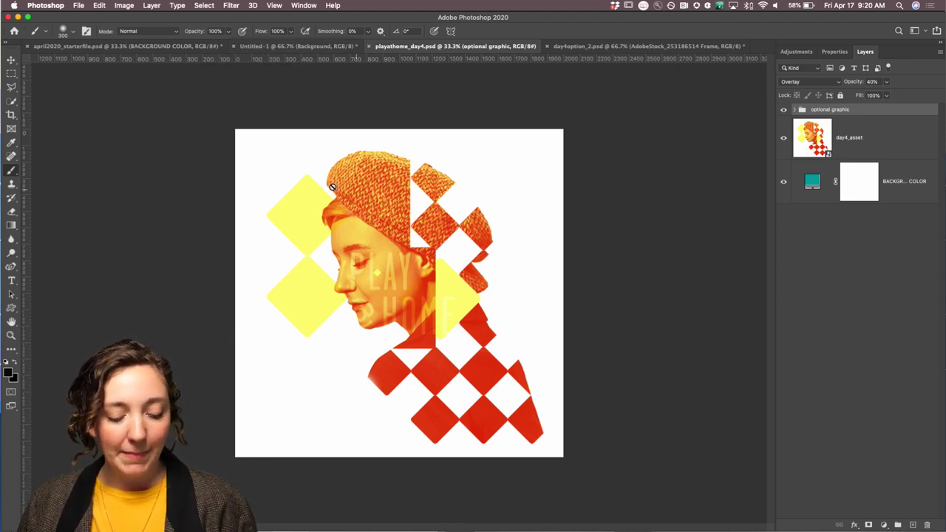
pyautogui.click(96, 5)
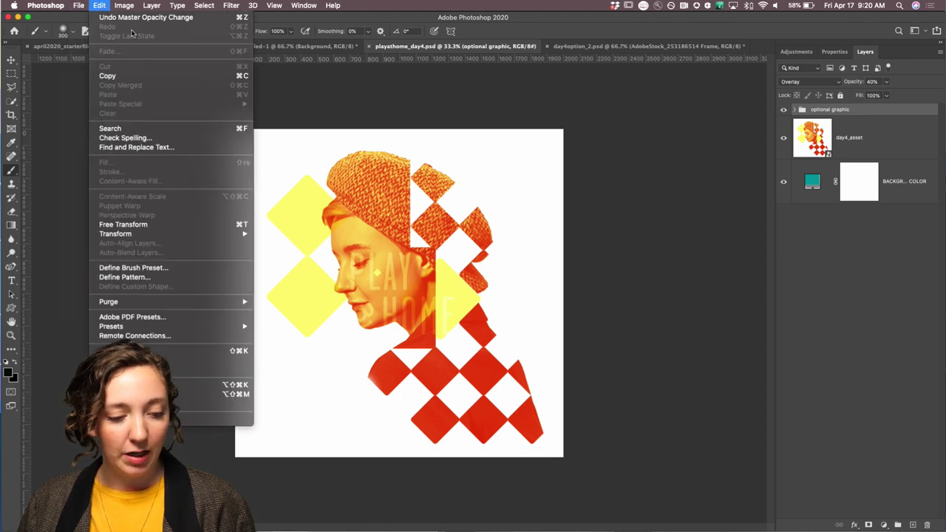
pyautogui.moveTo(78, 5)
pyautogui.moveTo(100, 143)
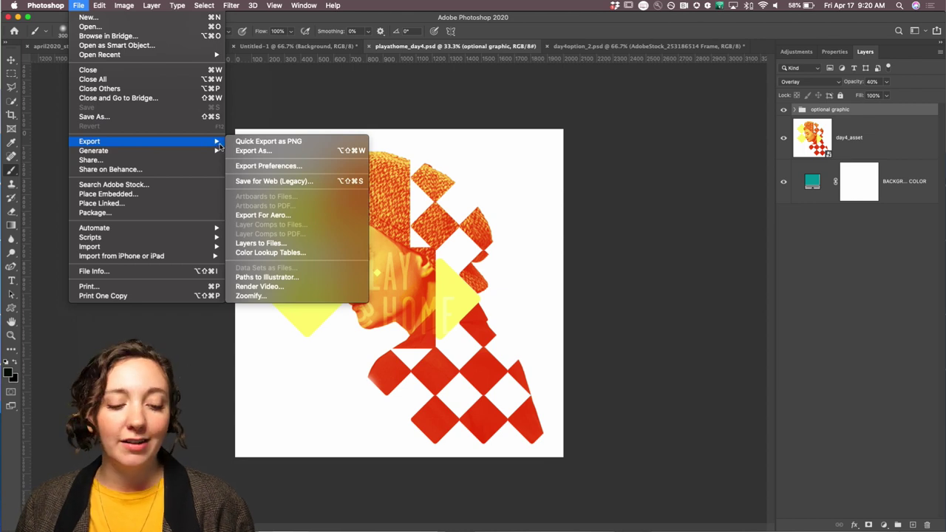
pyautogui.click(252, 152)
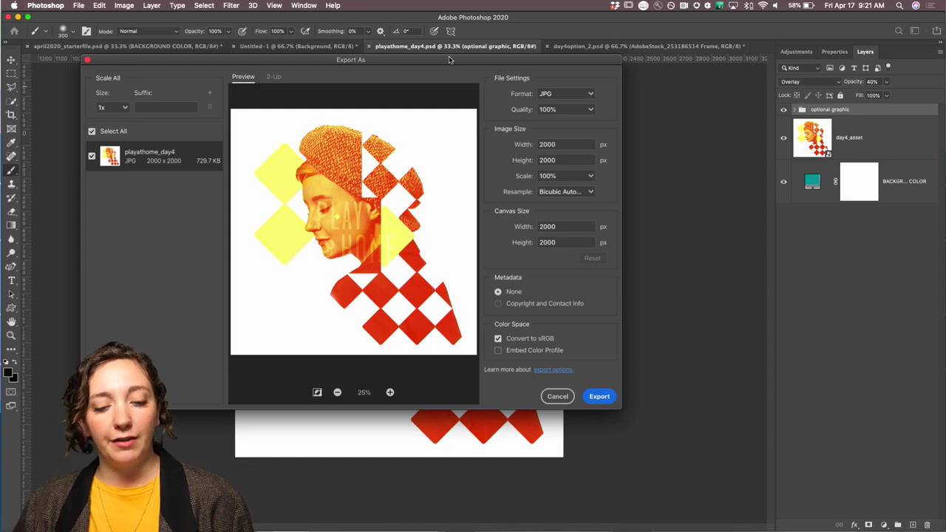
pyautogui.moveTo(439, 63); pyautogui.dragTo(534, 86)
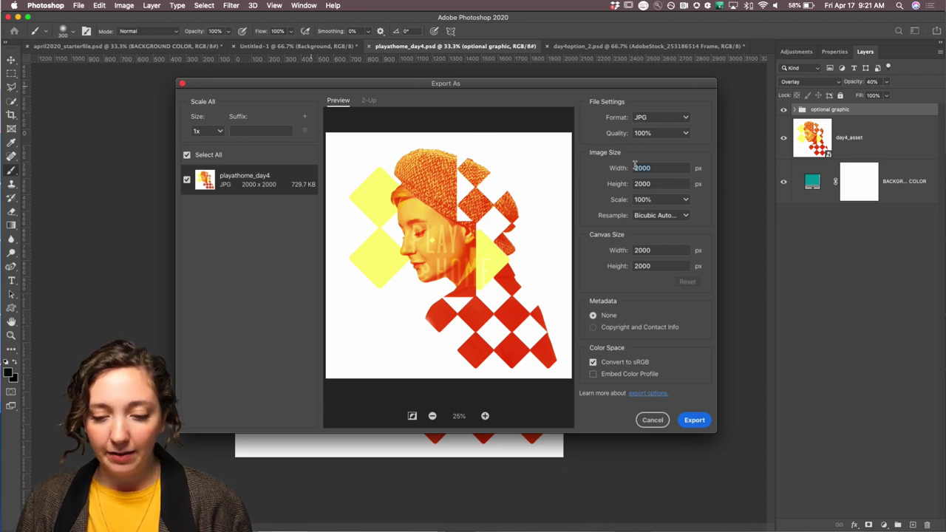
pyautogui.moveTo(635, 165); pyautogui.dragTo(663, 167)
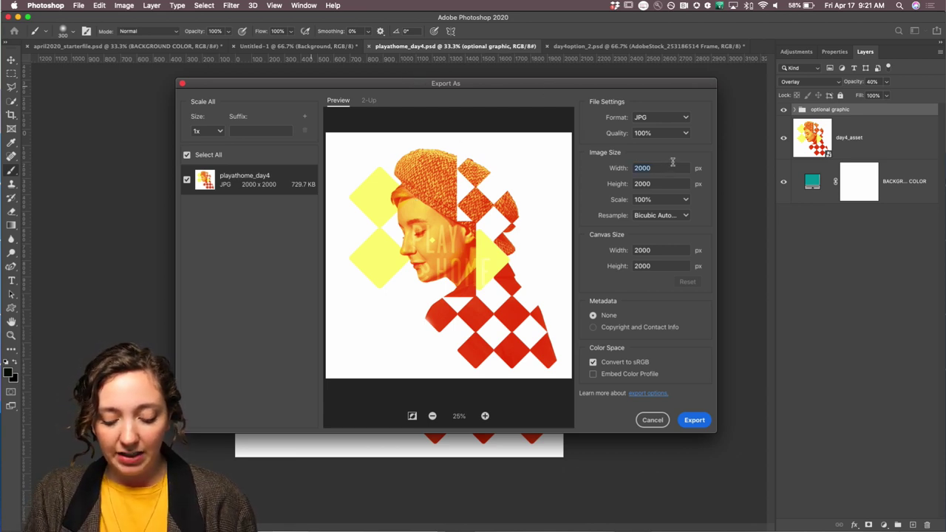
pyautogui.write('800')
pyautogui.press('Tab')
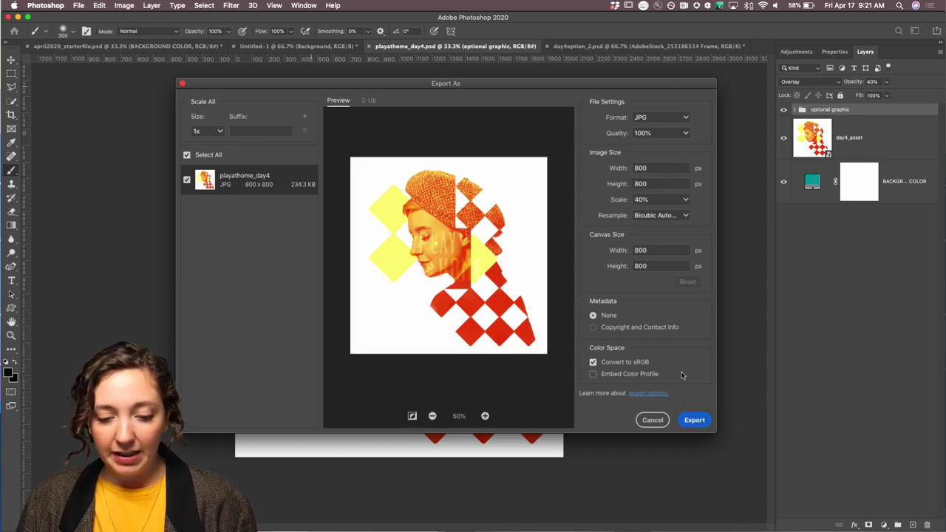
# Step: Export the image to the DAY4 folder inside APRIL under the name final_day4.jpg
pyautogui.click(695, 420)
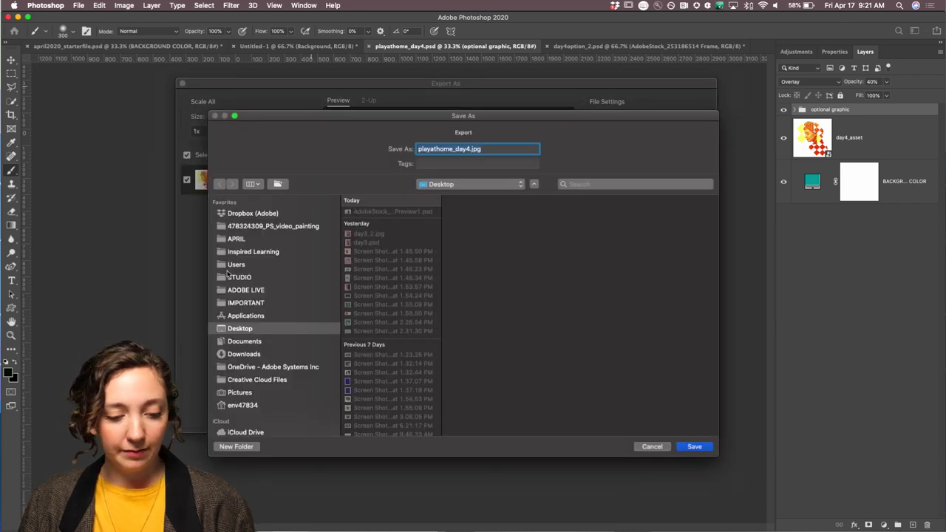
pyautogui.click(243, 244)
pyautogui.click(378, 247)
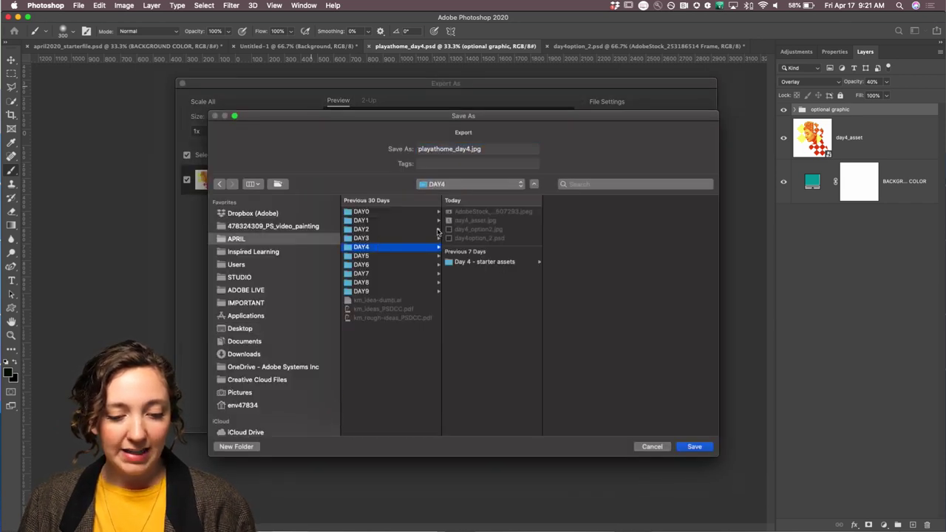
pyautogui.doubleClick(468, 148)
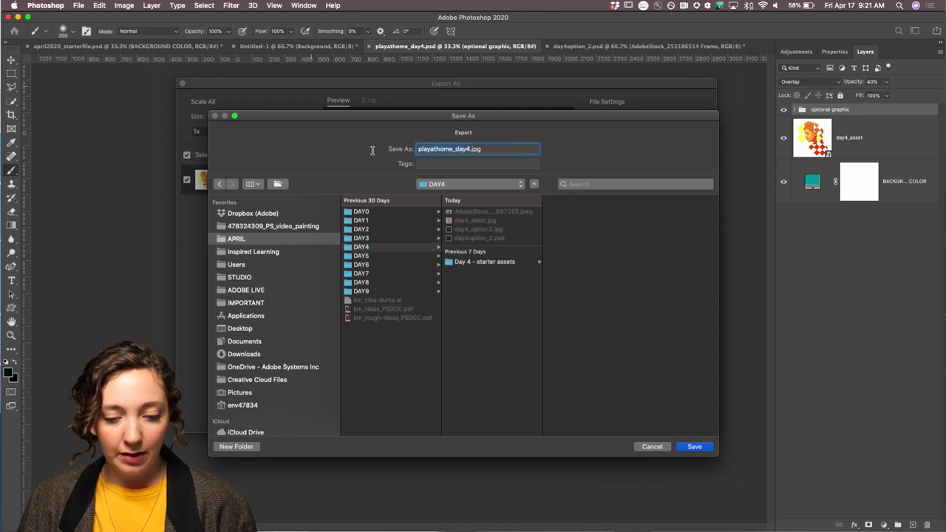
pyautogui.write('final_day4')
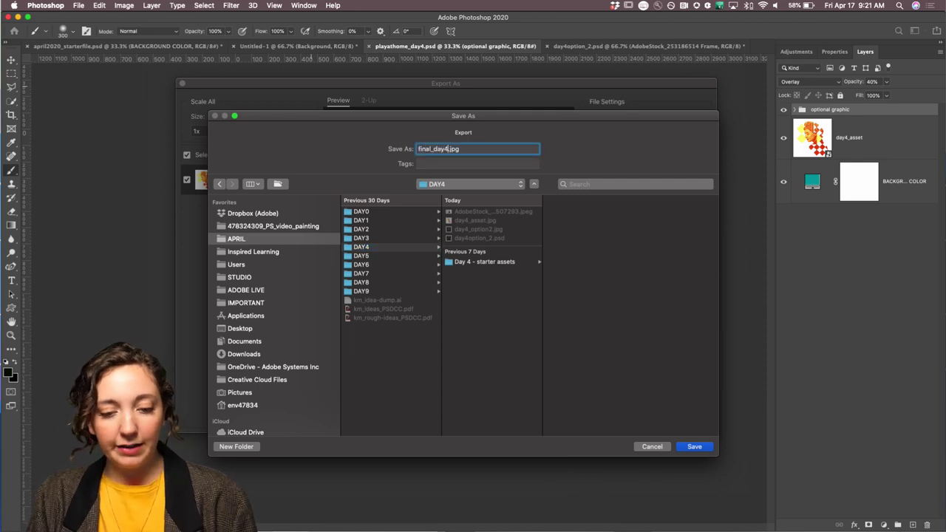
pyautogui.press('Return')
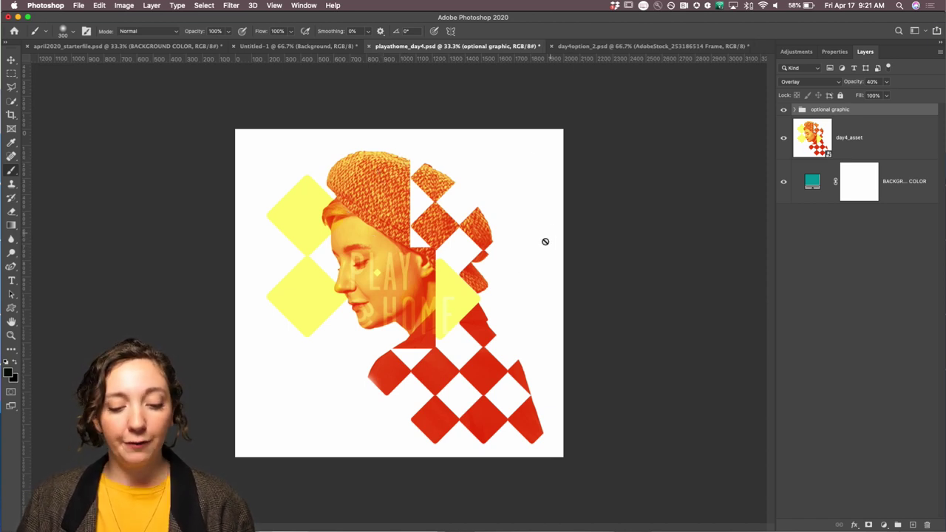
# Step: Switch to Discord and reposition its window showing the Adobe Photoshop server's current-challenge channel
pyautogui.moveTo(364, 529)
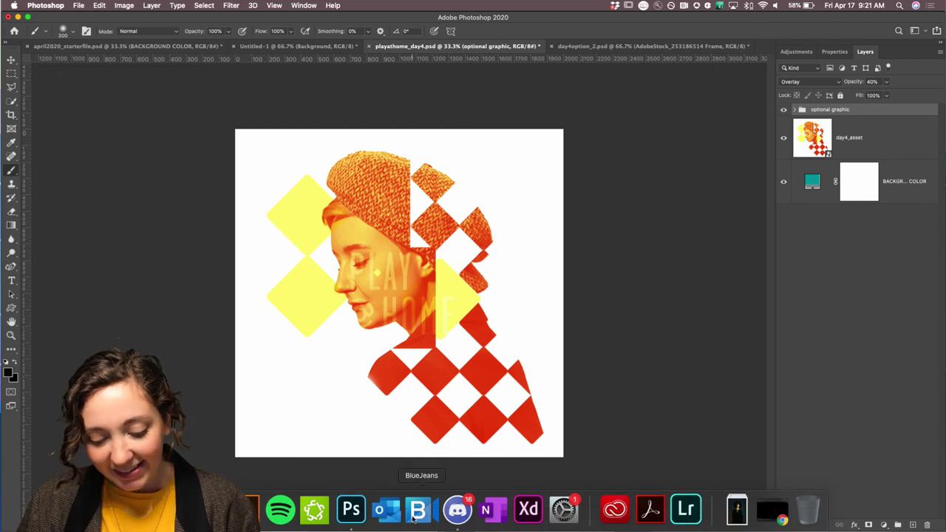
pyautogui.click(457, 513)
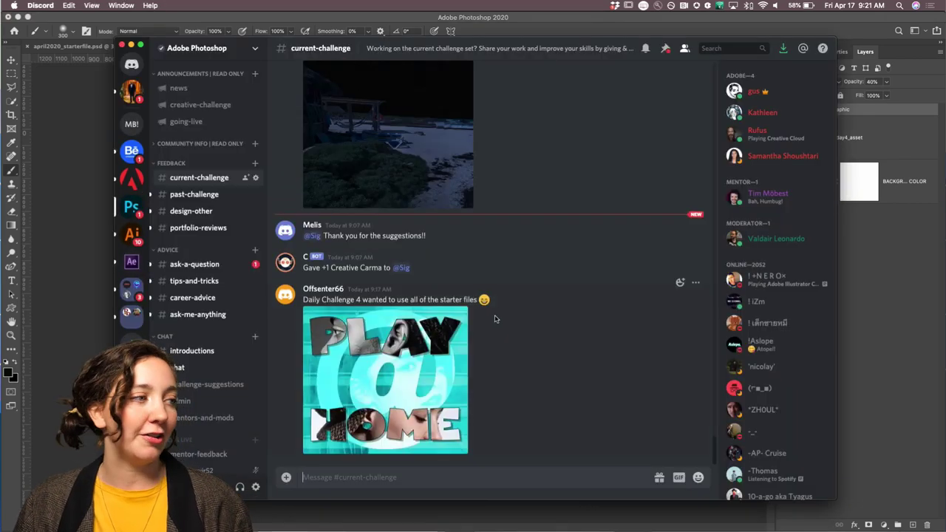
pyautogui.moveTo(516, 44); pyautogui.dragTo(576, 37)
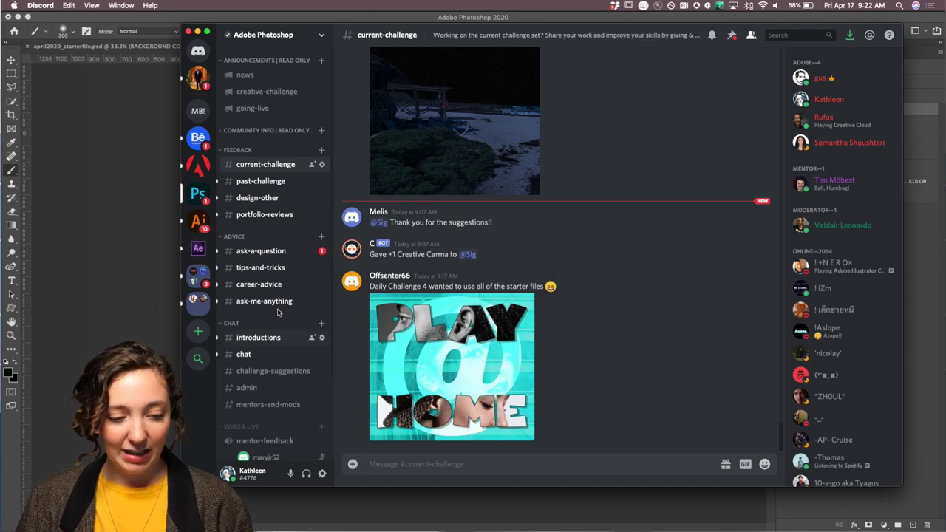
# Step: Attach final_day4.jpg from the DAY4 folder inside APRIL to a new message in the current-challenge channel
pyautogui.click(353, 464)
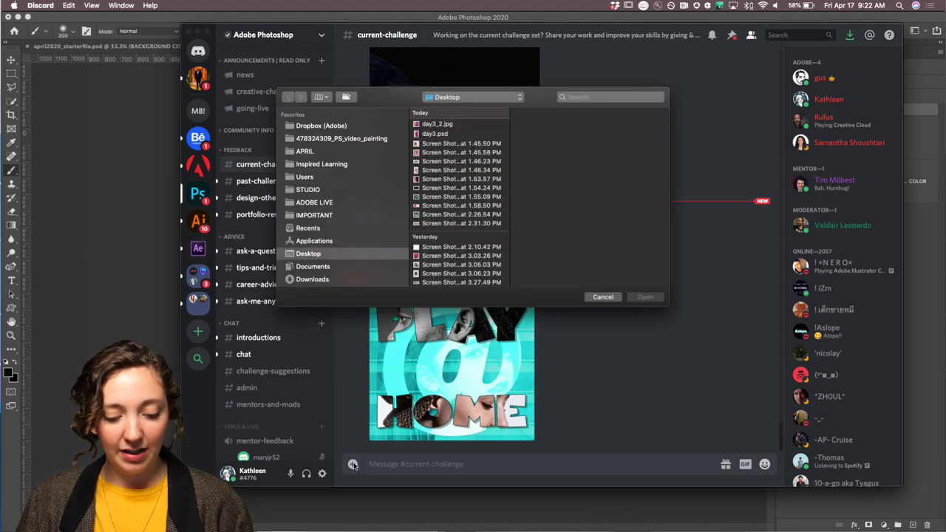
pyautogui.click(326, 152)
pyautogui.click(447, 158)
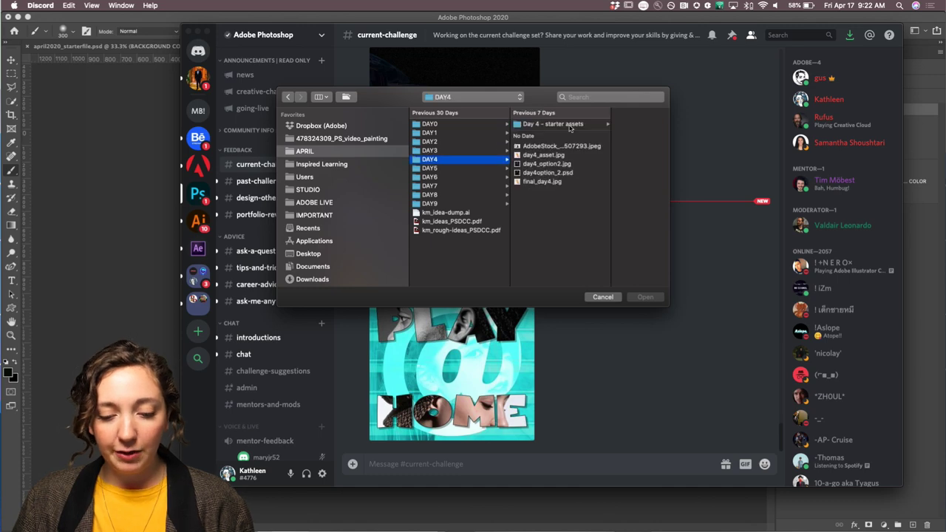
pyautogui.click(545, 182)
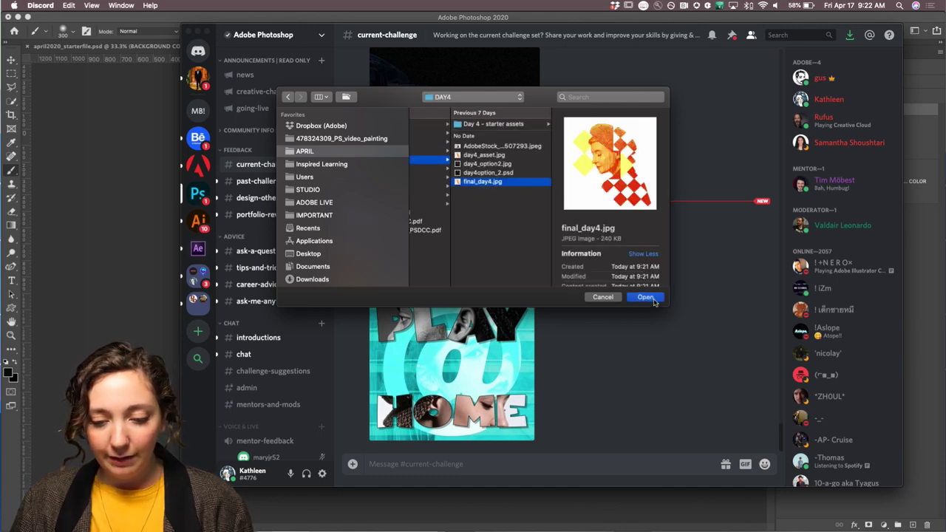
pyautogui.click(645, 297)
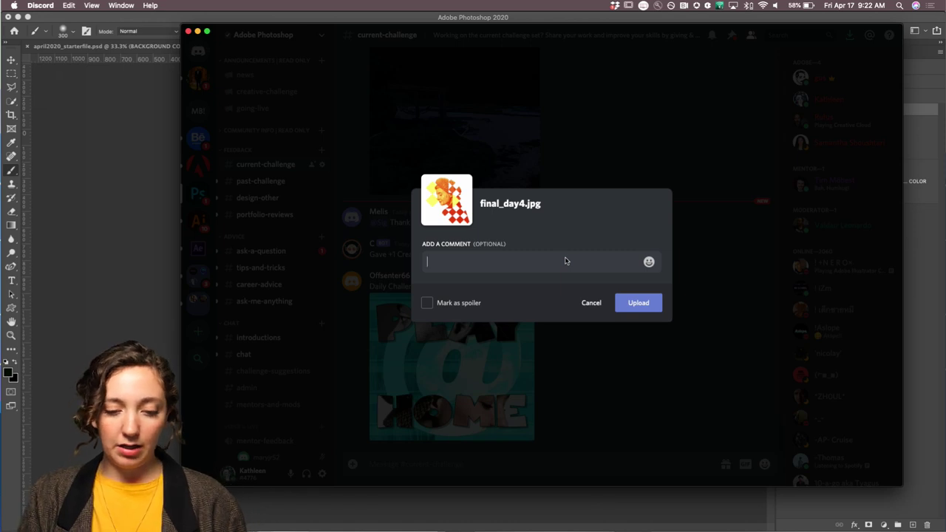
# Step: Upload the image with the comment "I think the text is a little unneeded, but i want to keep it to keep consistency. what do you think?"
pyautogui.write('I think the tex')
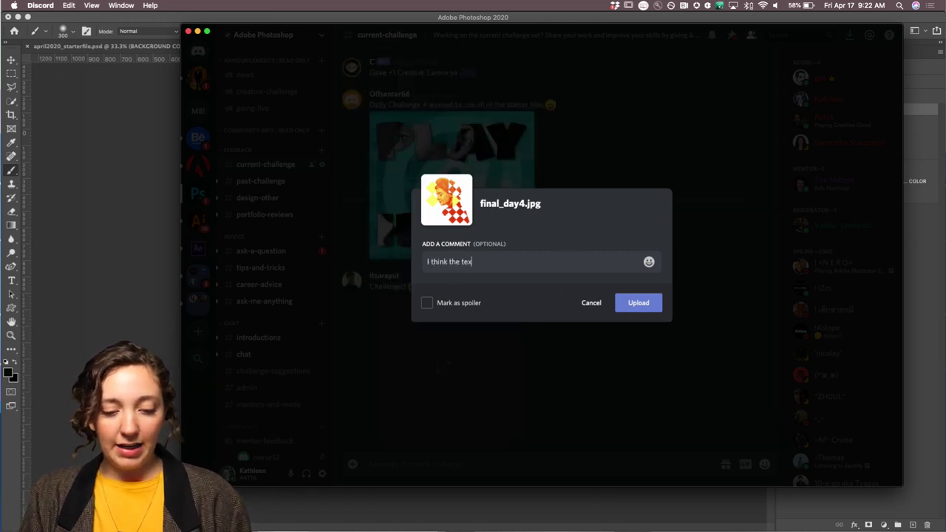
pyautogui.write('t is a little')
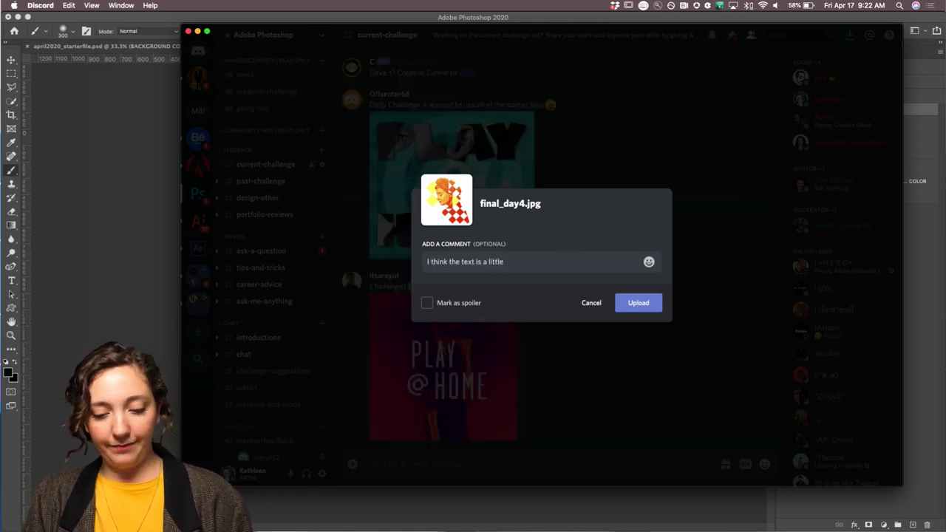
pyautogui.write(' unneeded, but i want to keeo ')
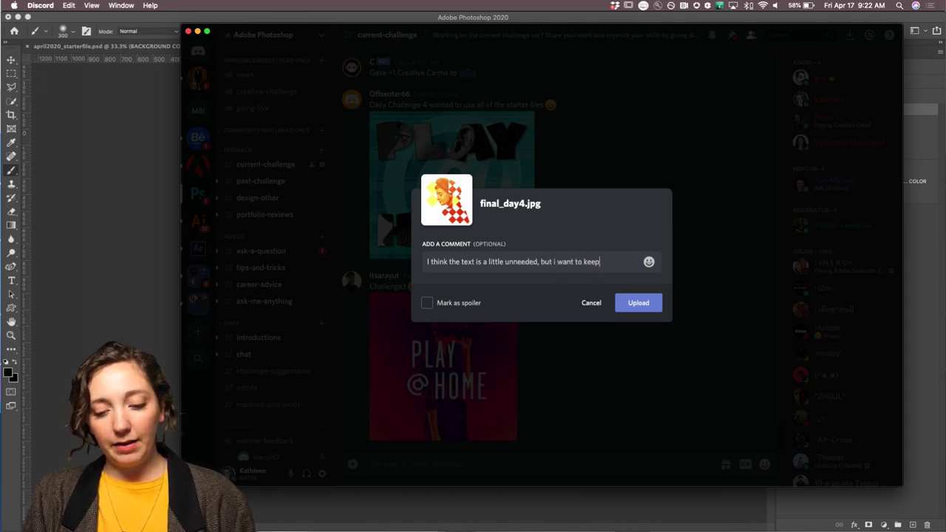
pyautogui.write(' it to k')
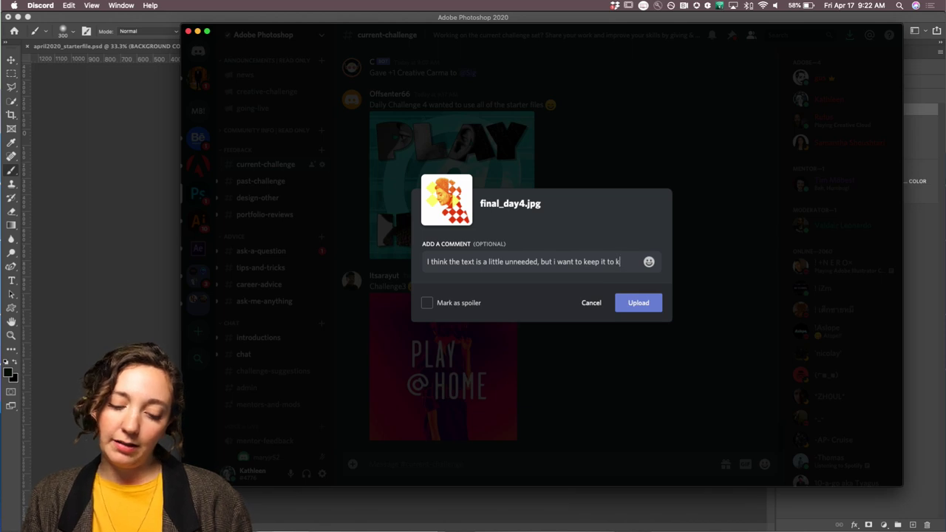
pyautogui.write('eep consis')
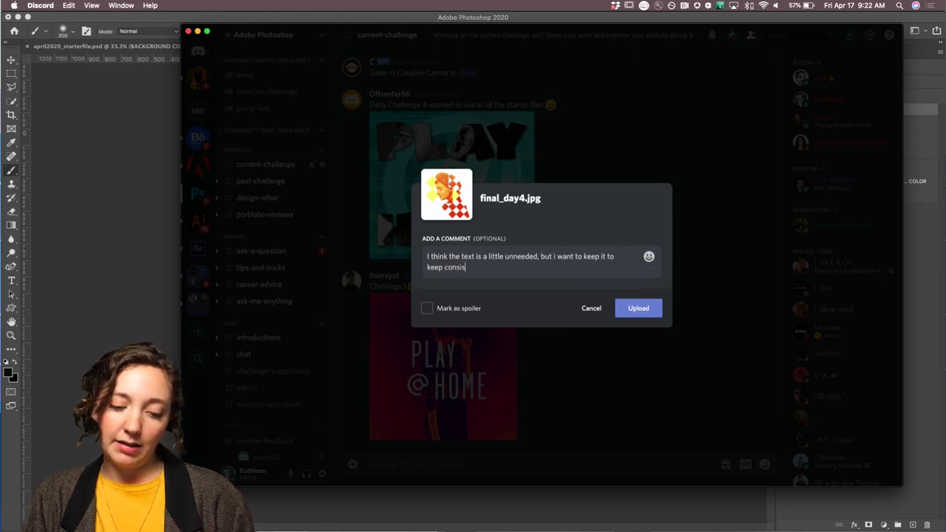
pyautogui.write('tency. what do you think?')
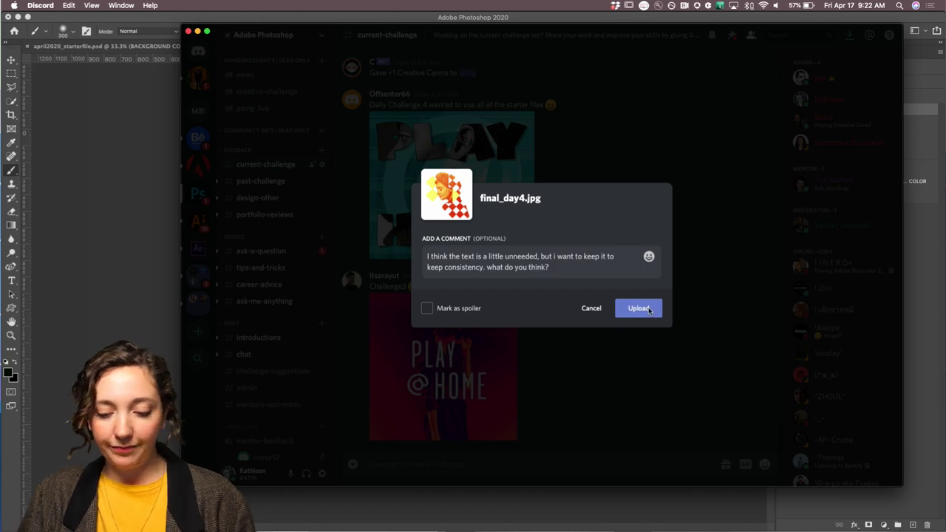
pyautogui.click(638, 308)
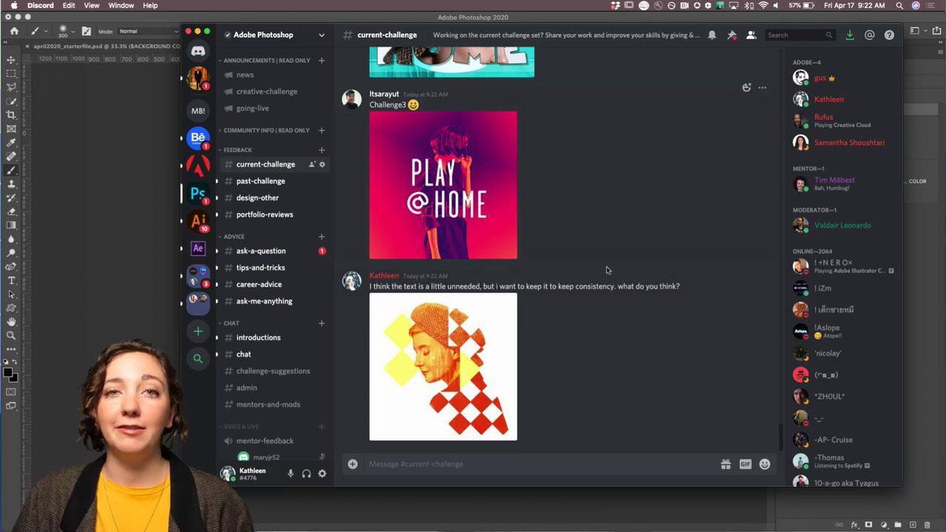
# Step: Switch to Chrome and open the Play @ Home Photoshop Daily Creative Challenge project from the Behance profile in the project editor
pyautogui.moveTo(351, 529)
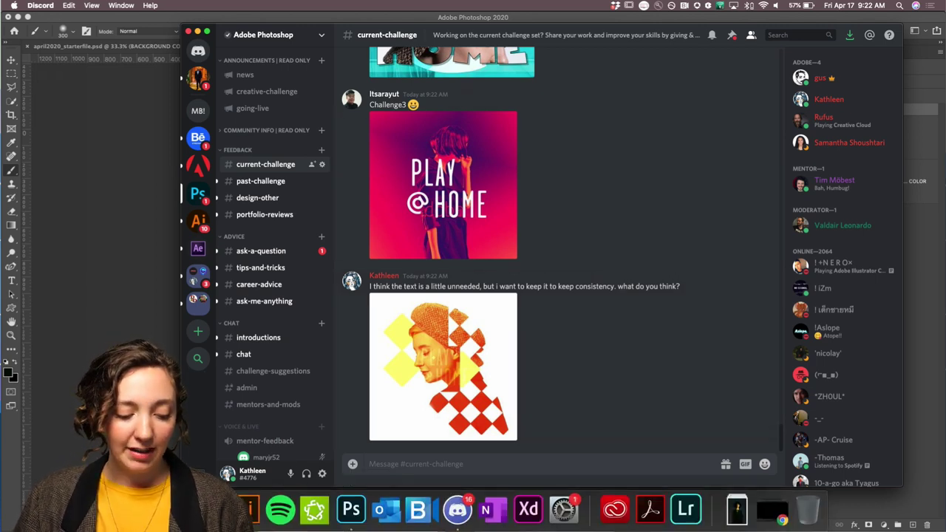
pyautogui.press('super+Tab')
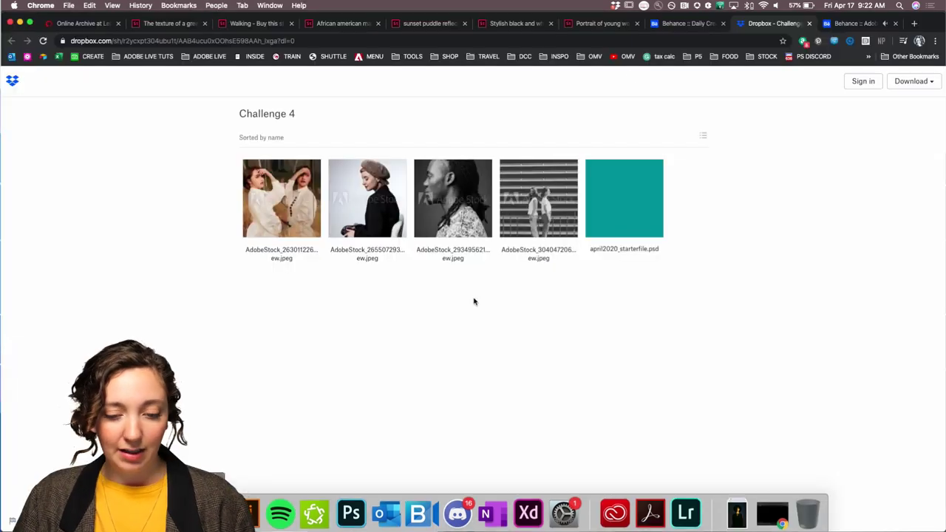
pyautogui.click(850, 24)
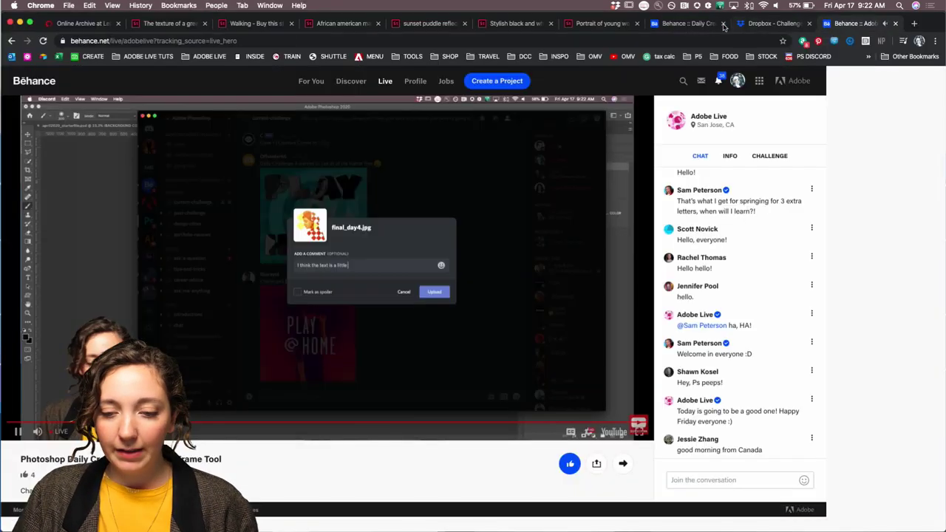
pyautogui.click(698, 24)
pyautogui.press('super+r')
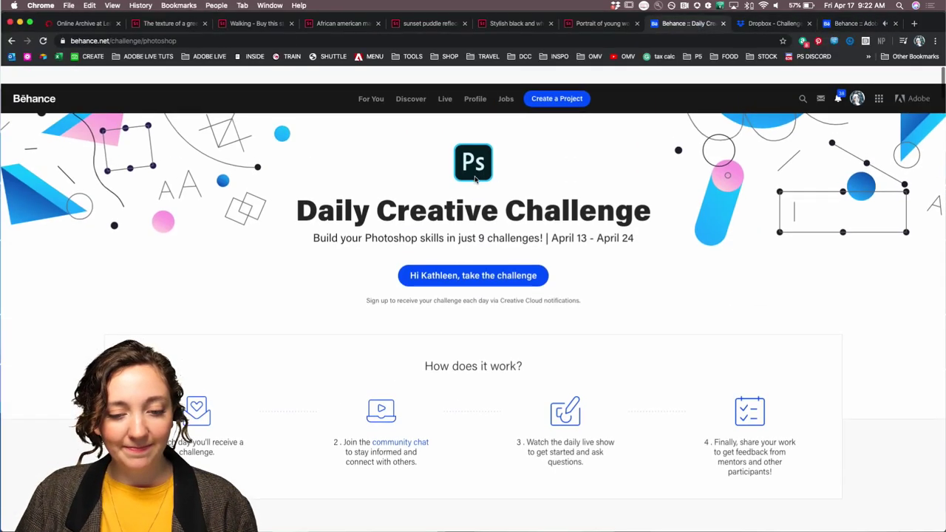
pyautogui.click(475, 82)
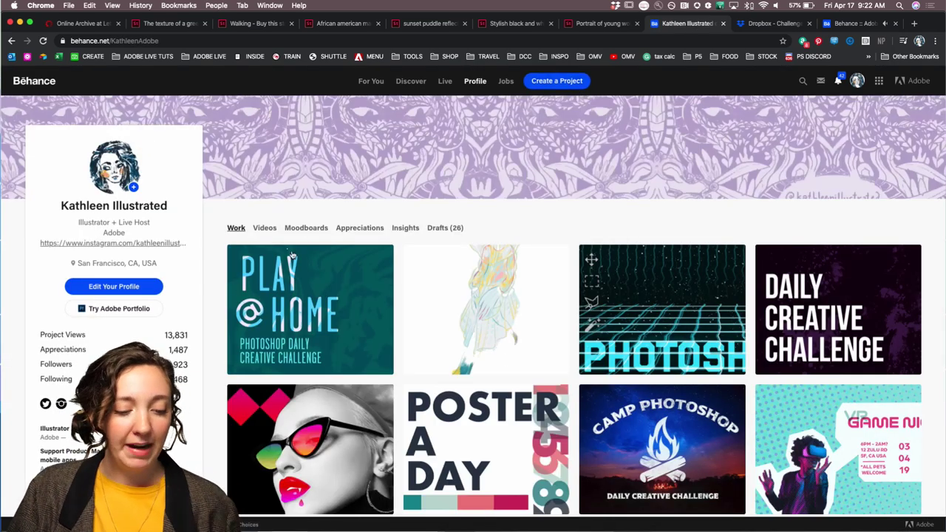
pyautogui.click(249, 260)
pyautogui.click(244, 284)
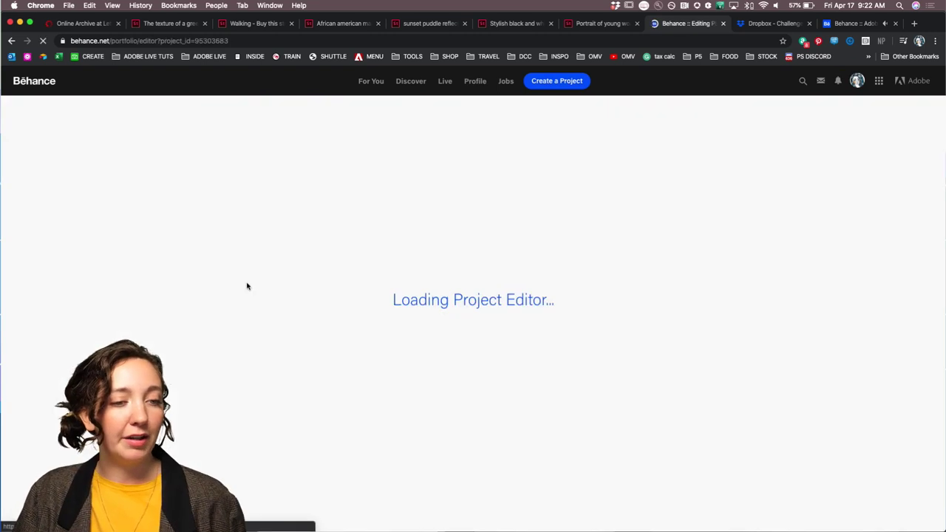